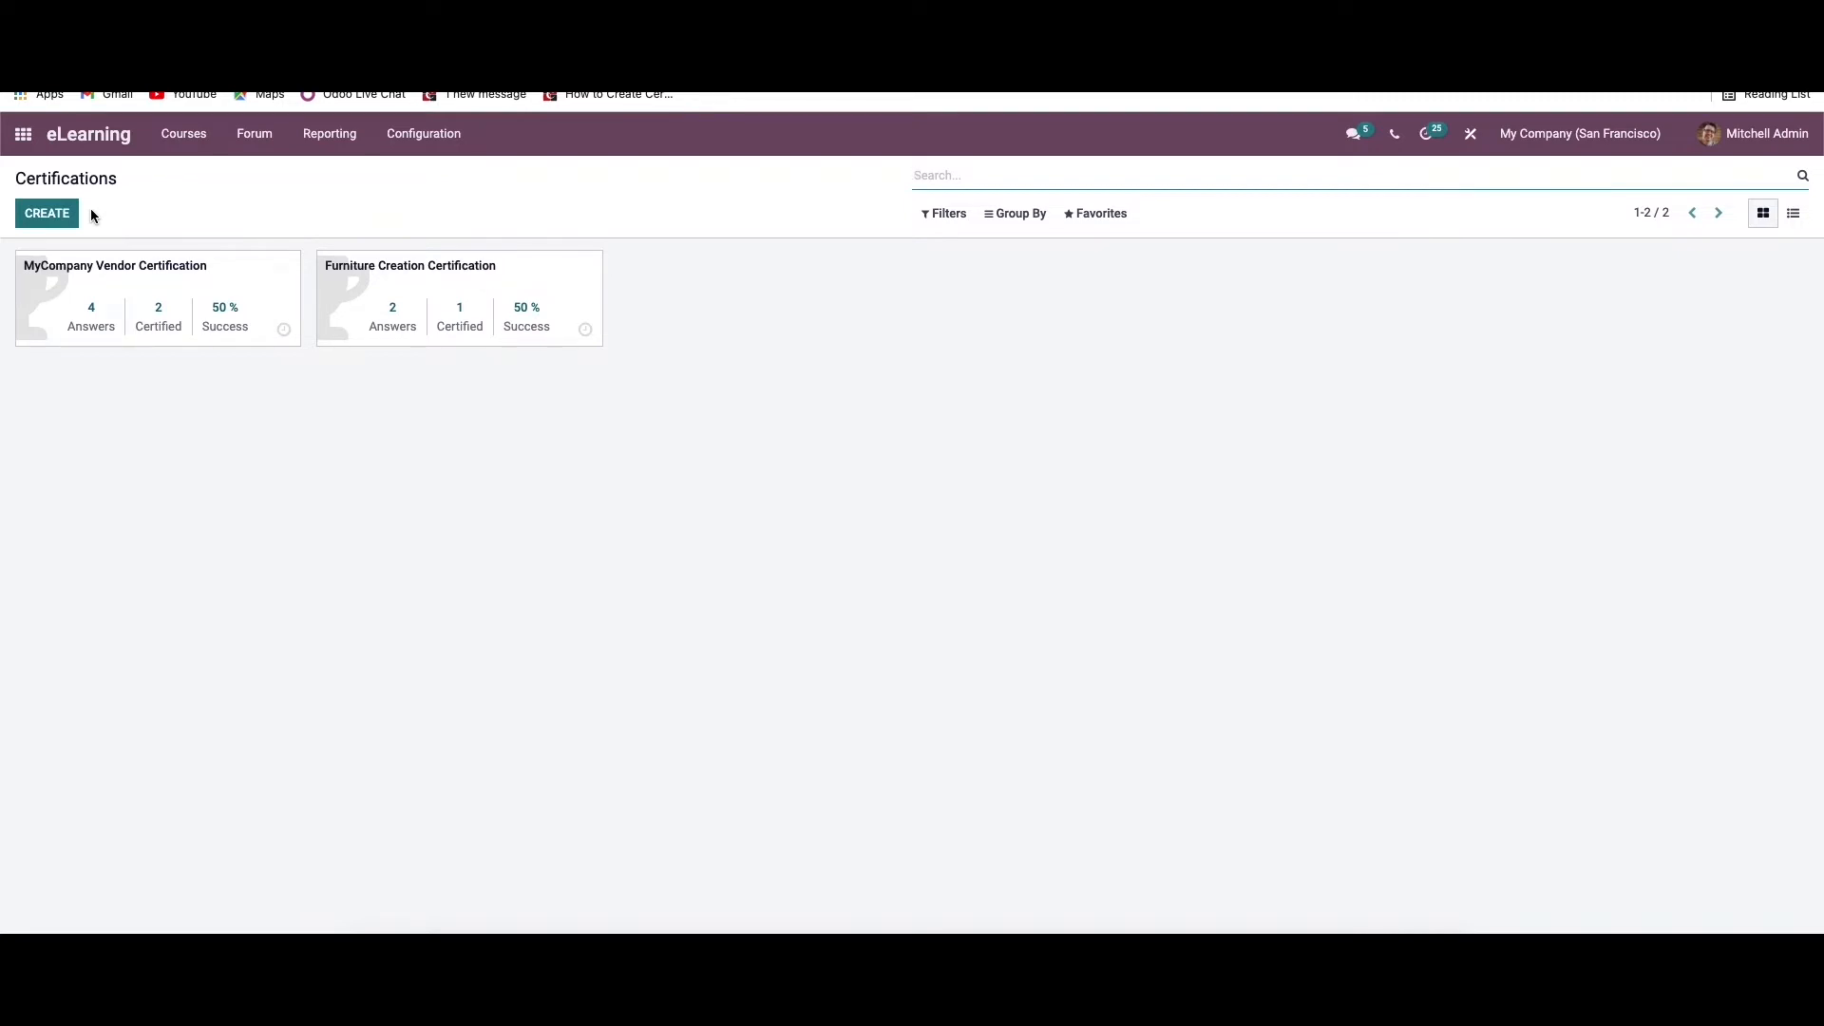
# Create a new certification with the survey title "Satisfaction survey"
pyautogui.click(59, 213)
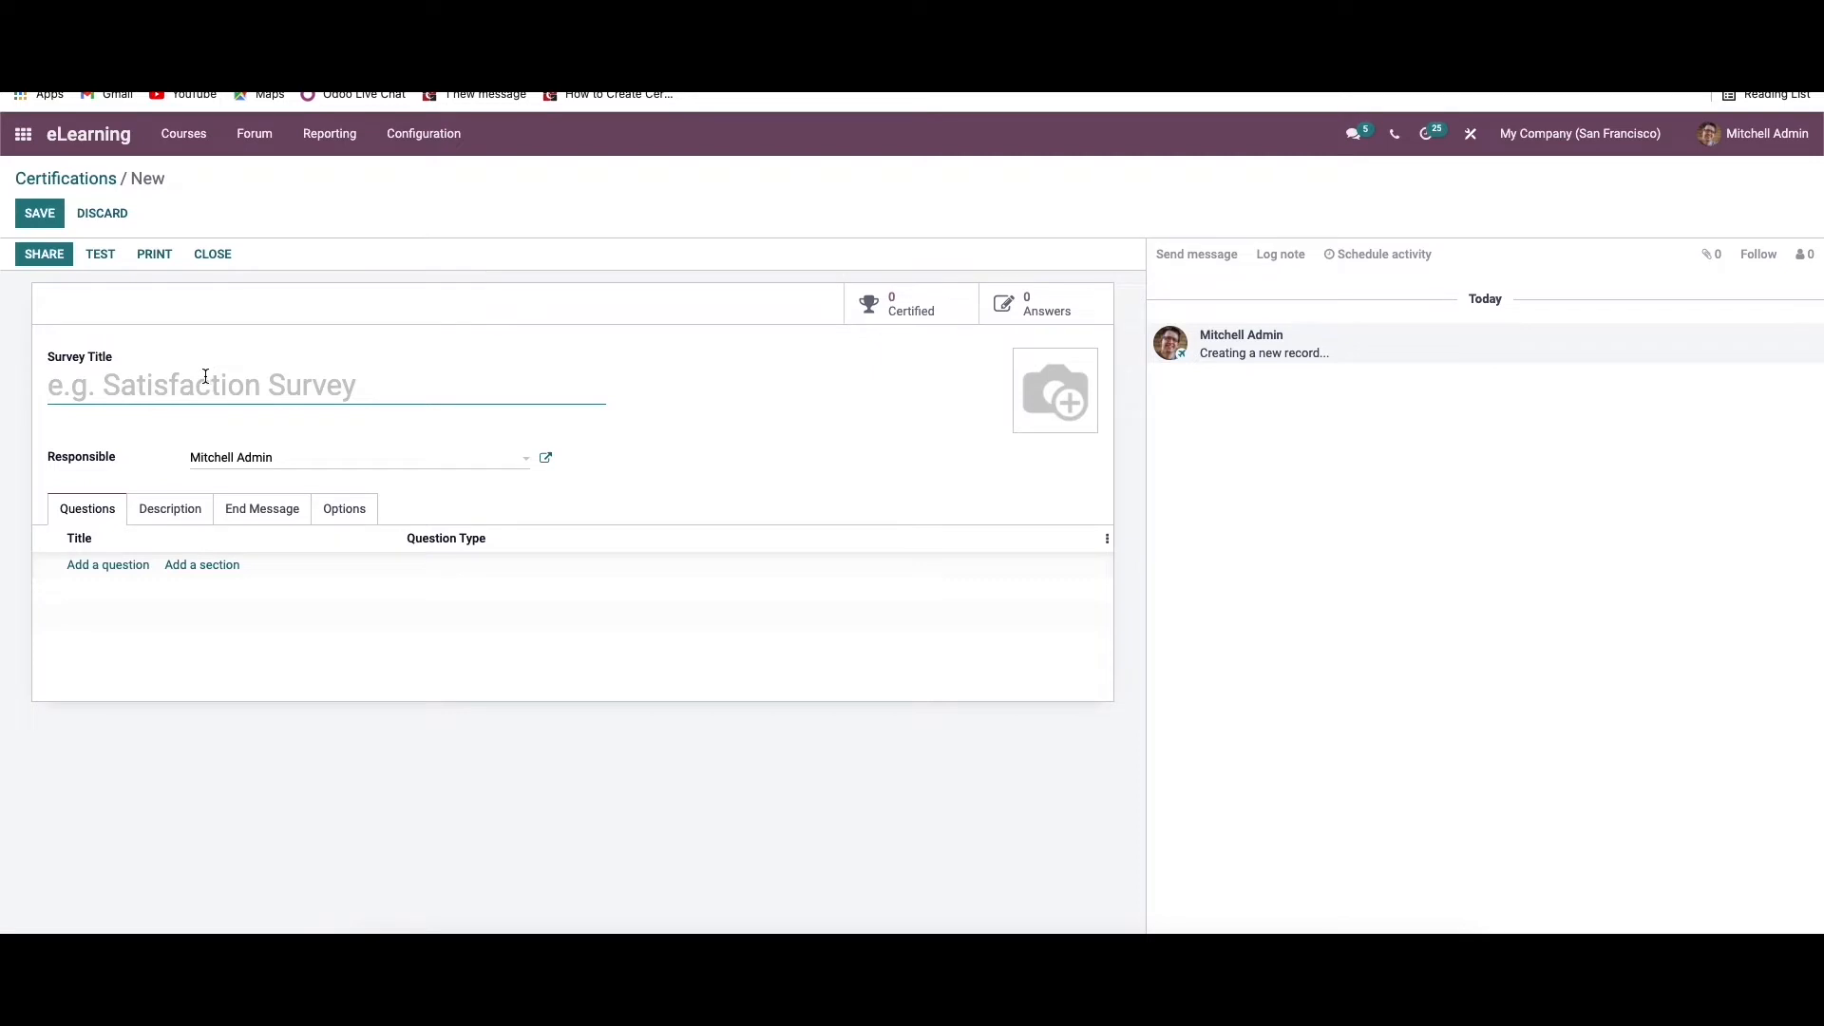
pyautogui.write('S')
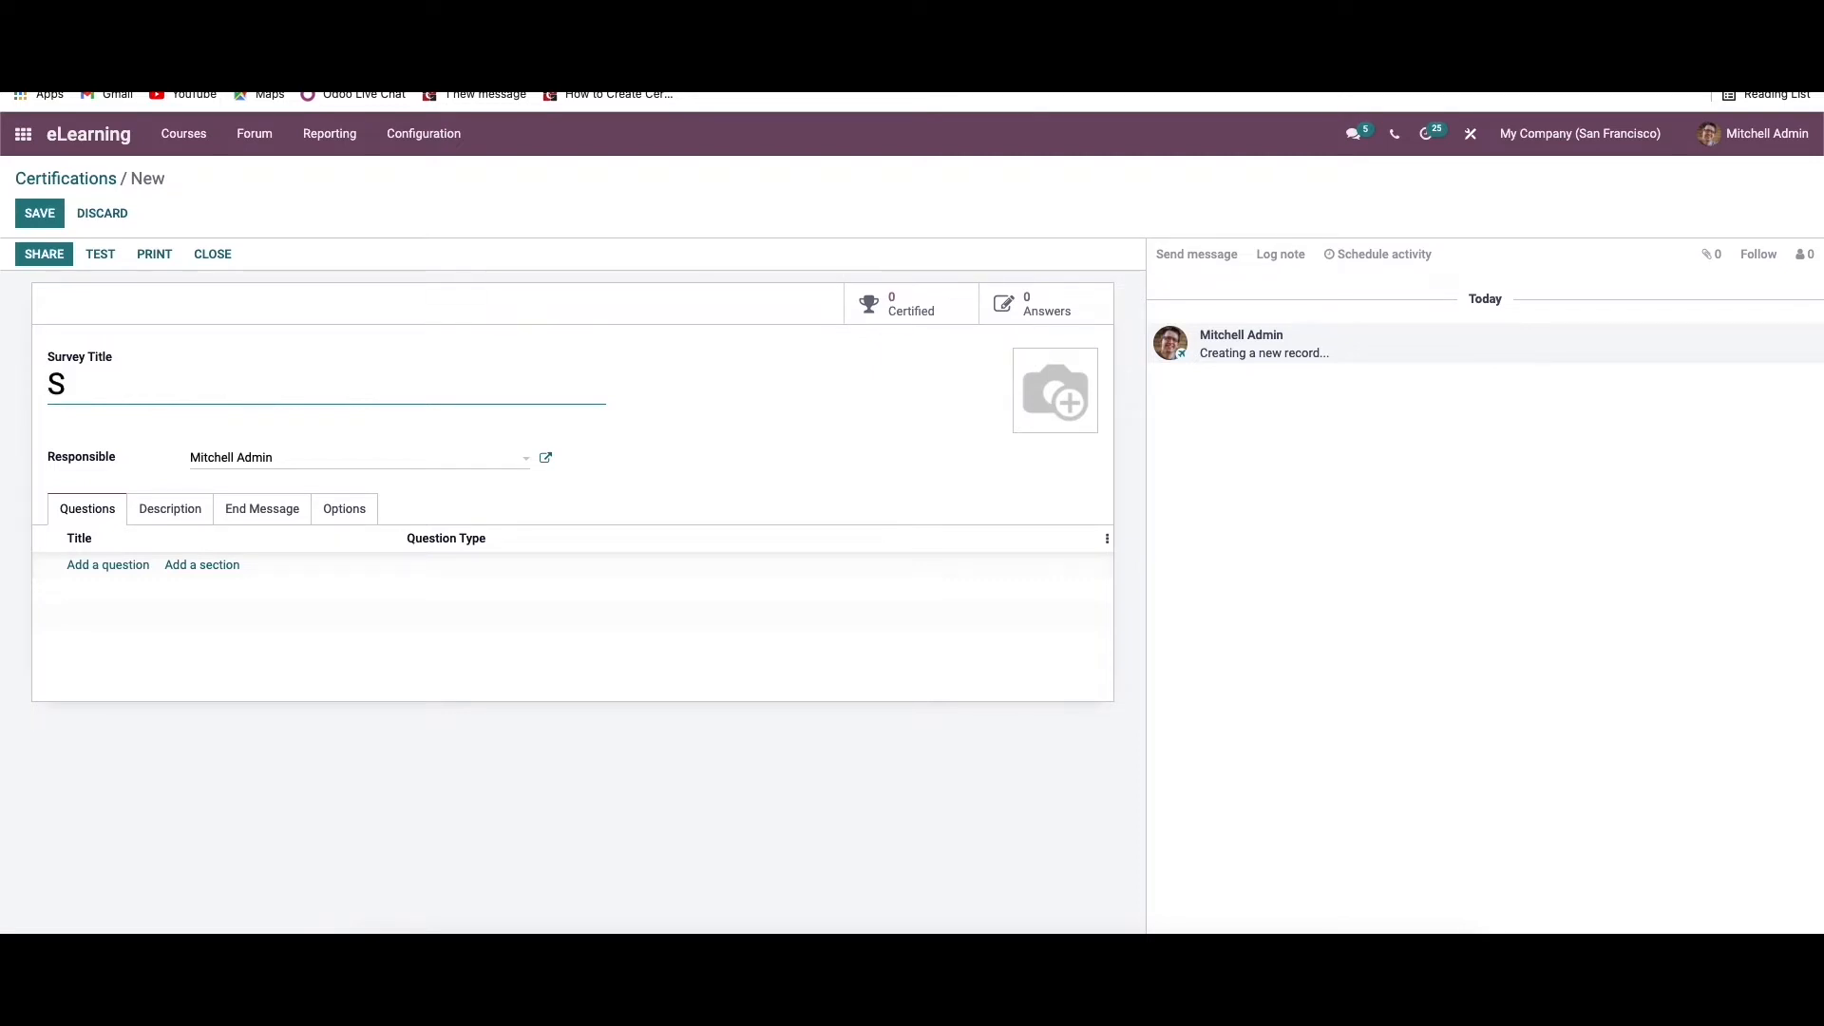
pyautogui.write('atisfaction su')
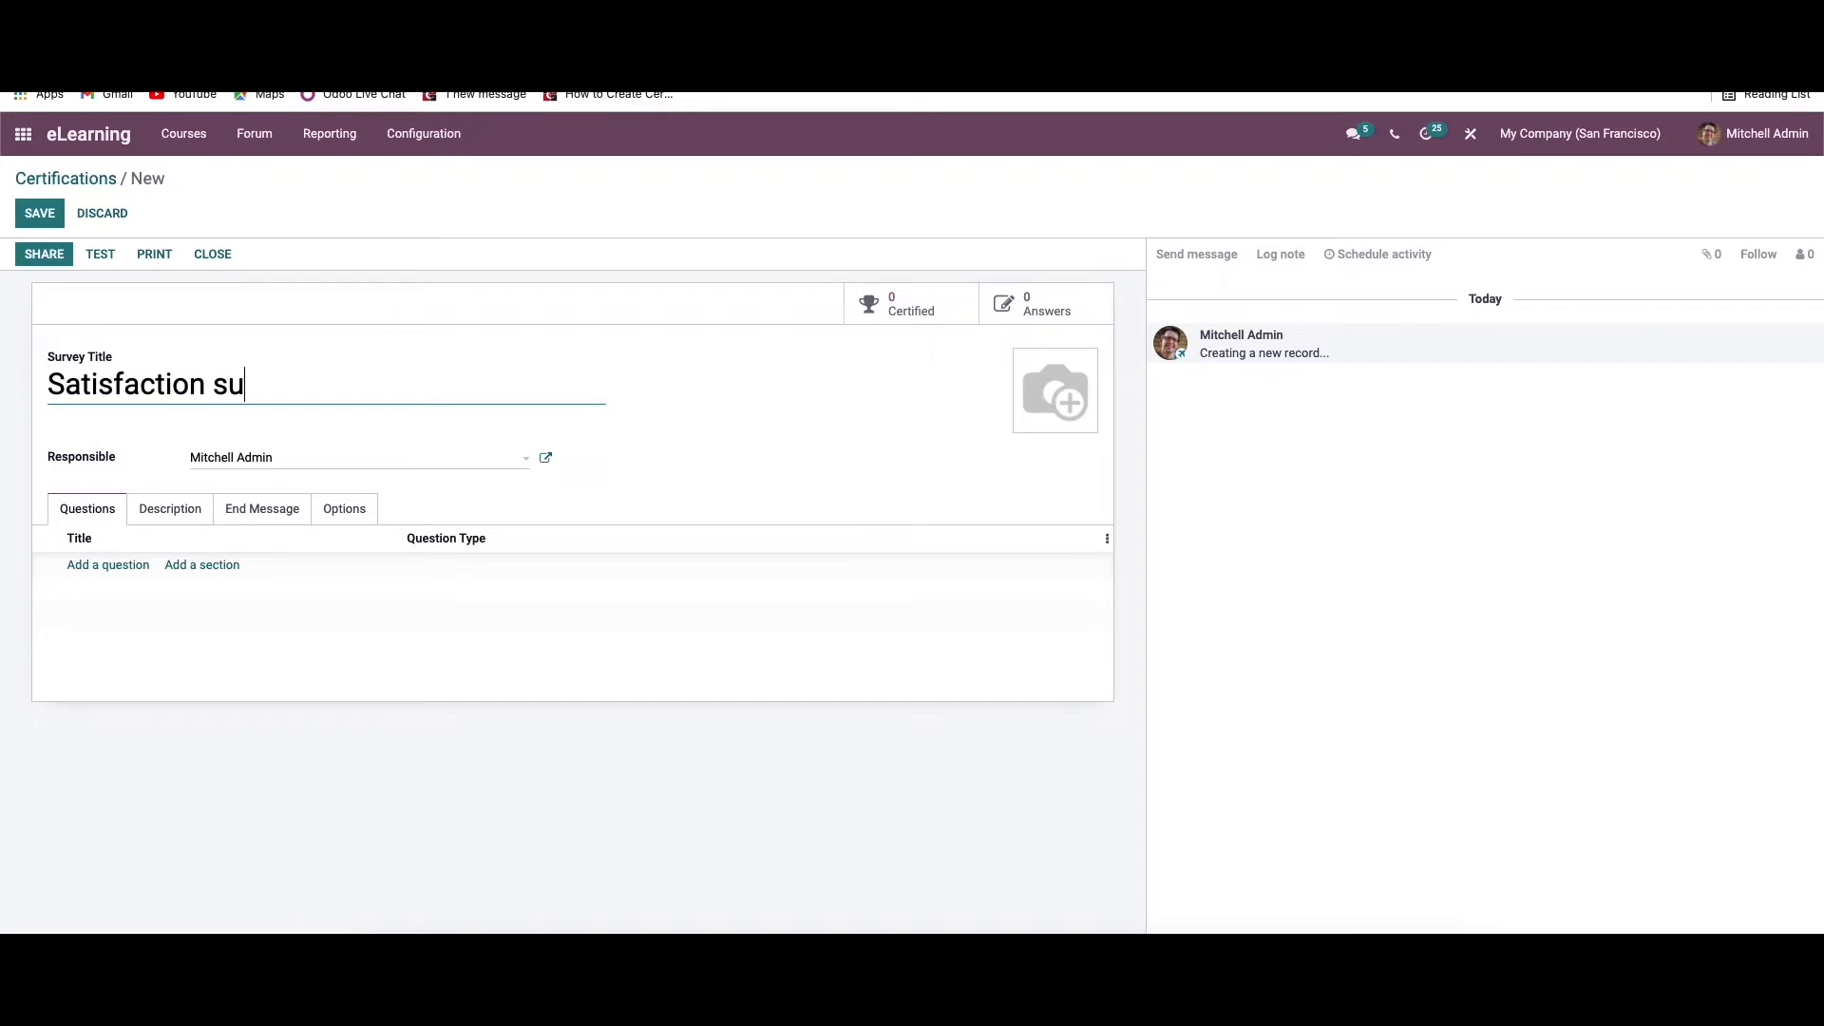
pyautogui.write('rvey')
# Add a question to the survey reading "How long have you been using the product or service?"
pyautogui.click(115, 566)
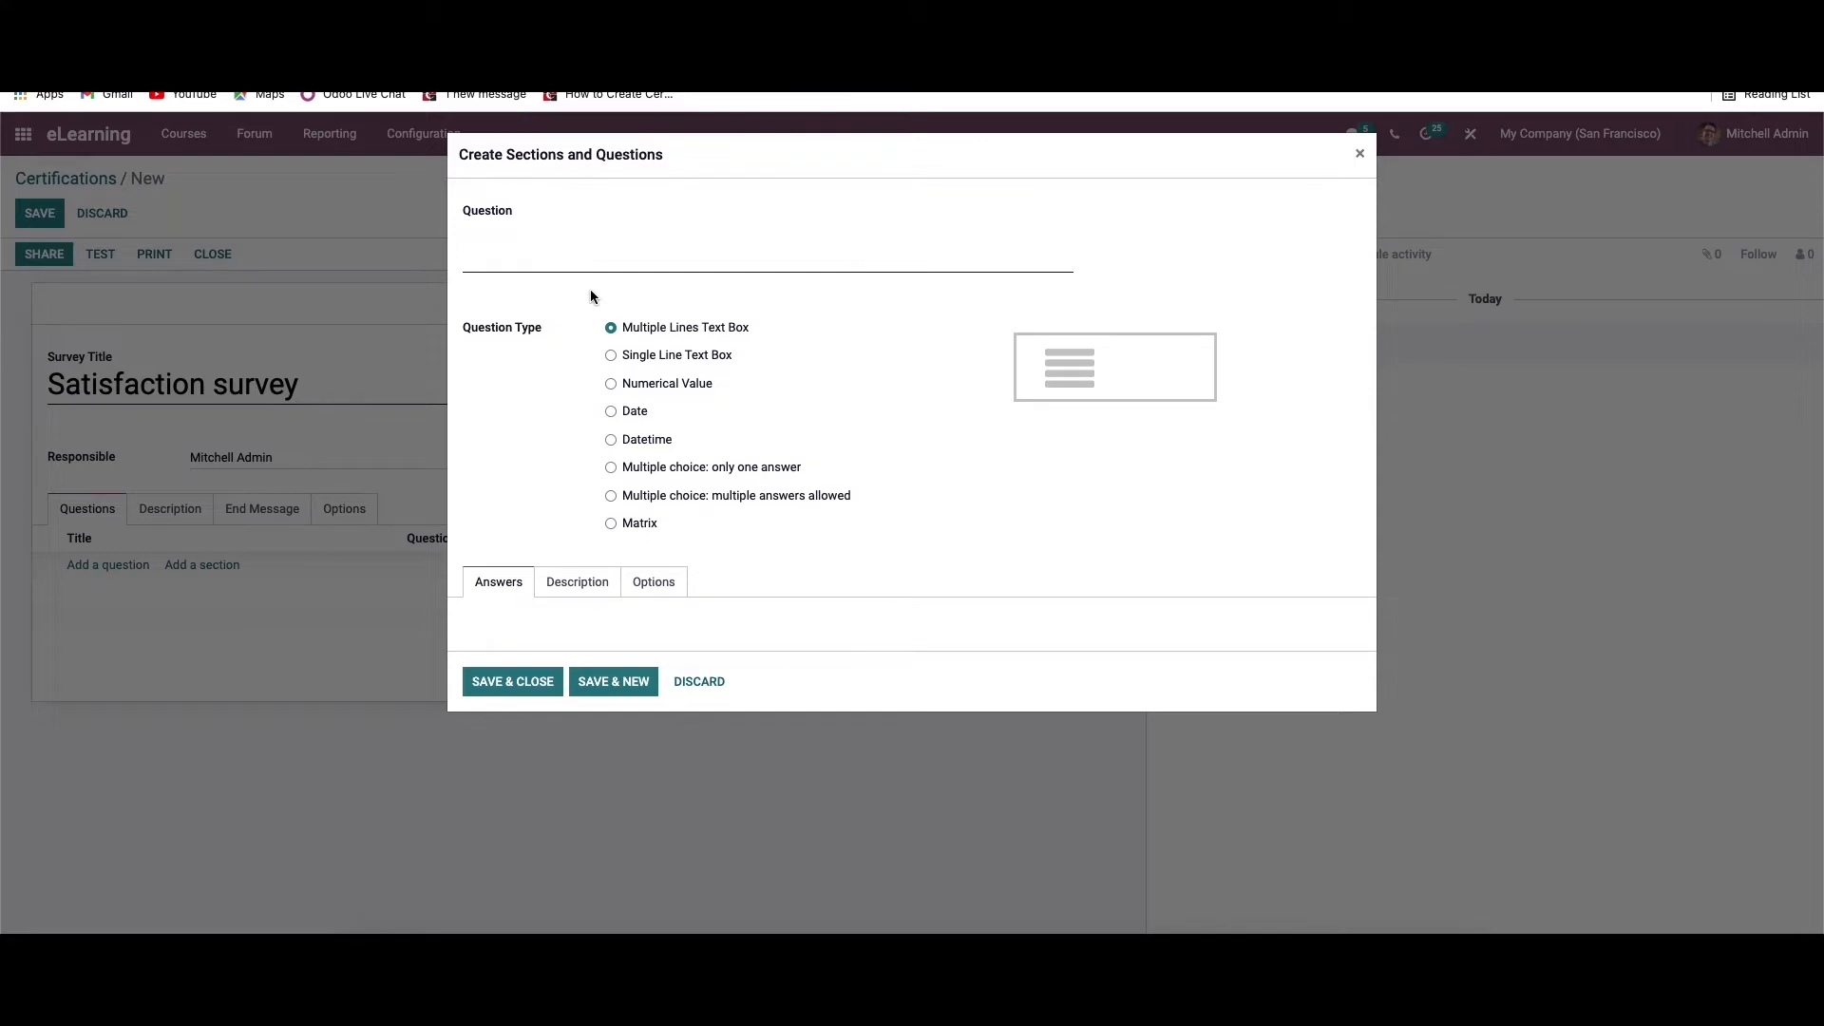
pyautogui.click(589, 251)
pyautogui.write('How long have')
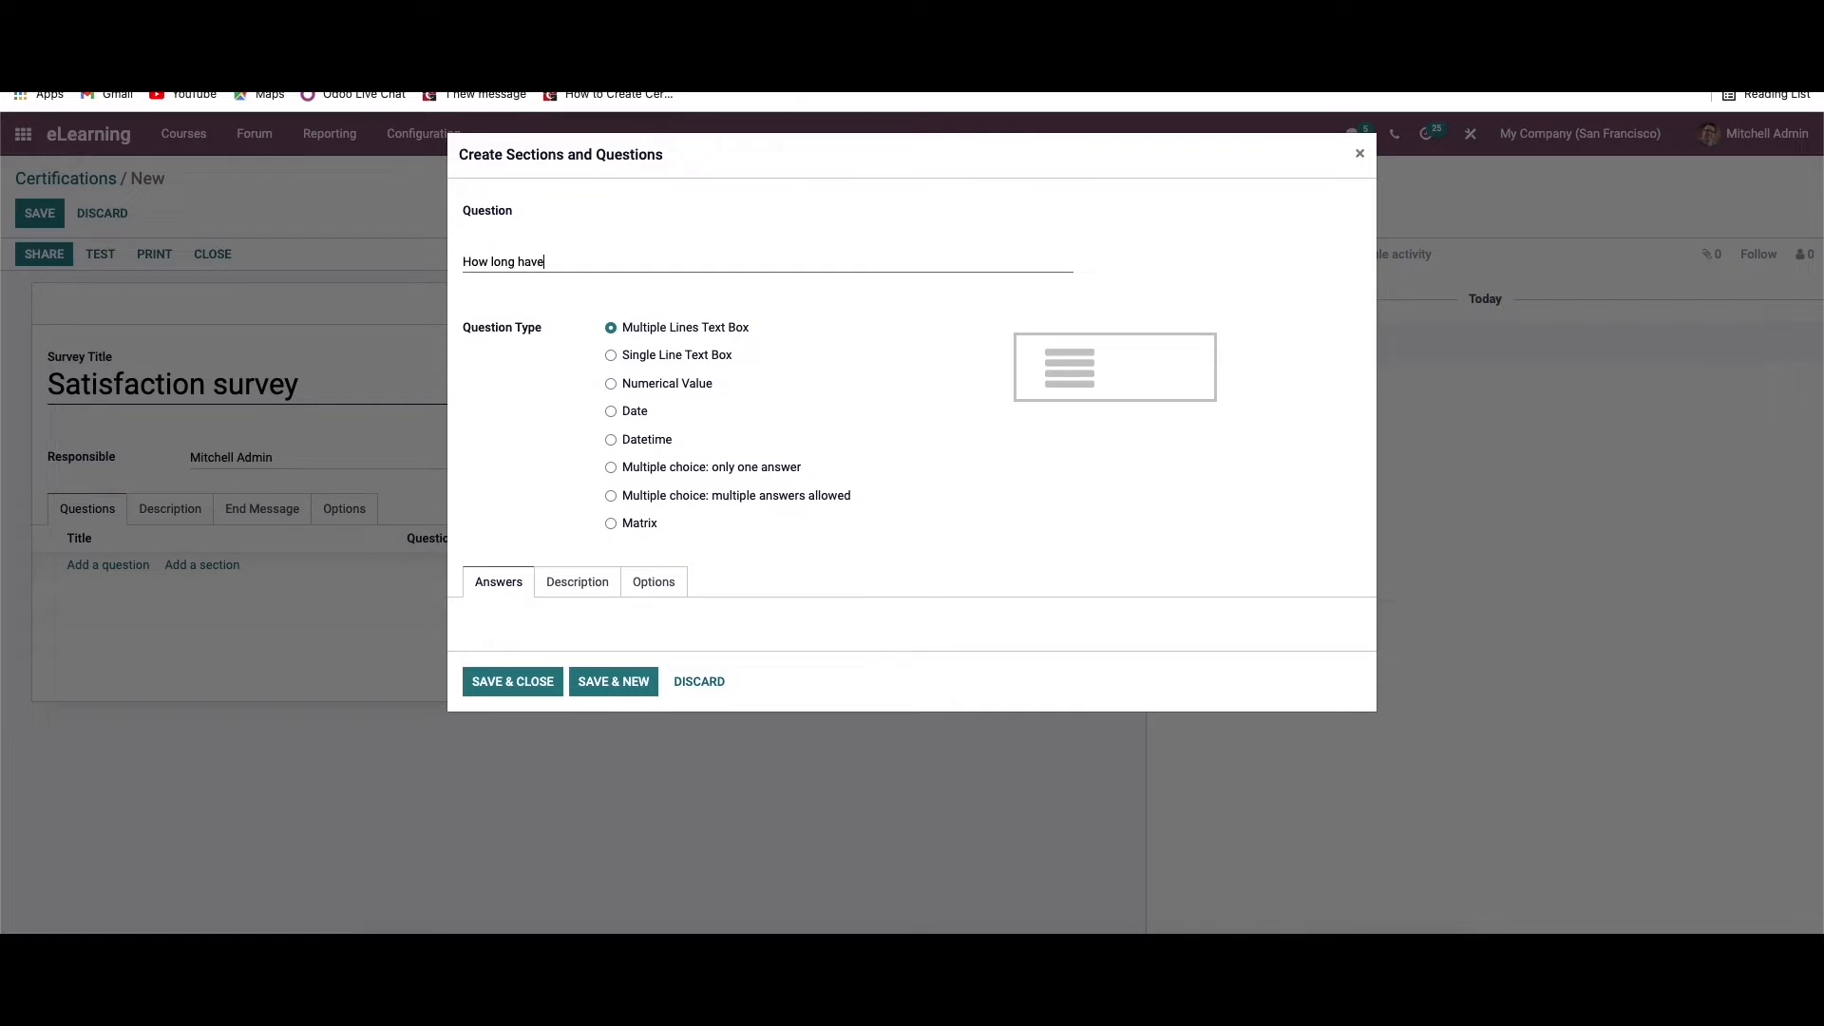
pyautogui.write(' you been using the product or service?')
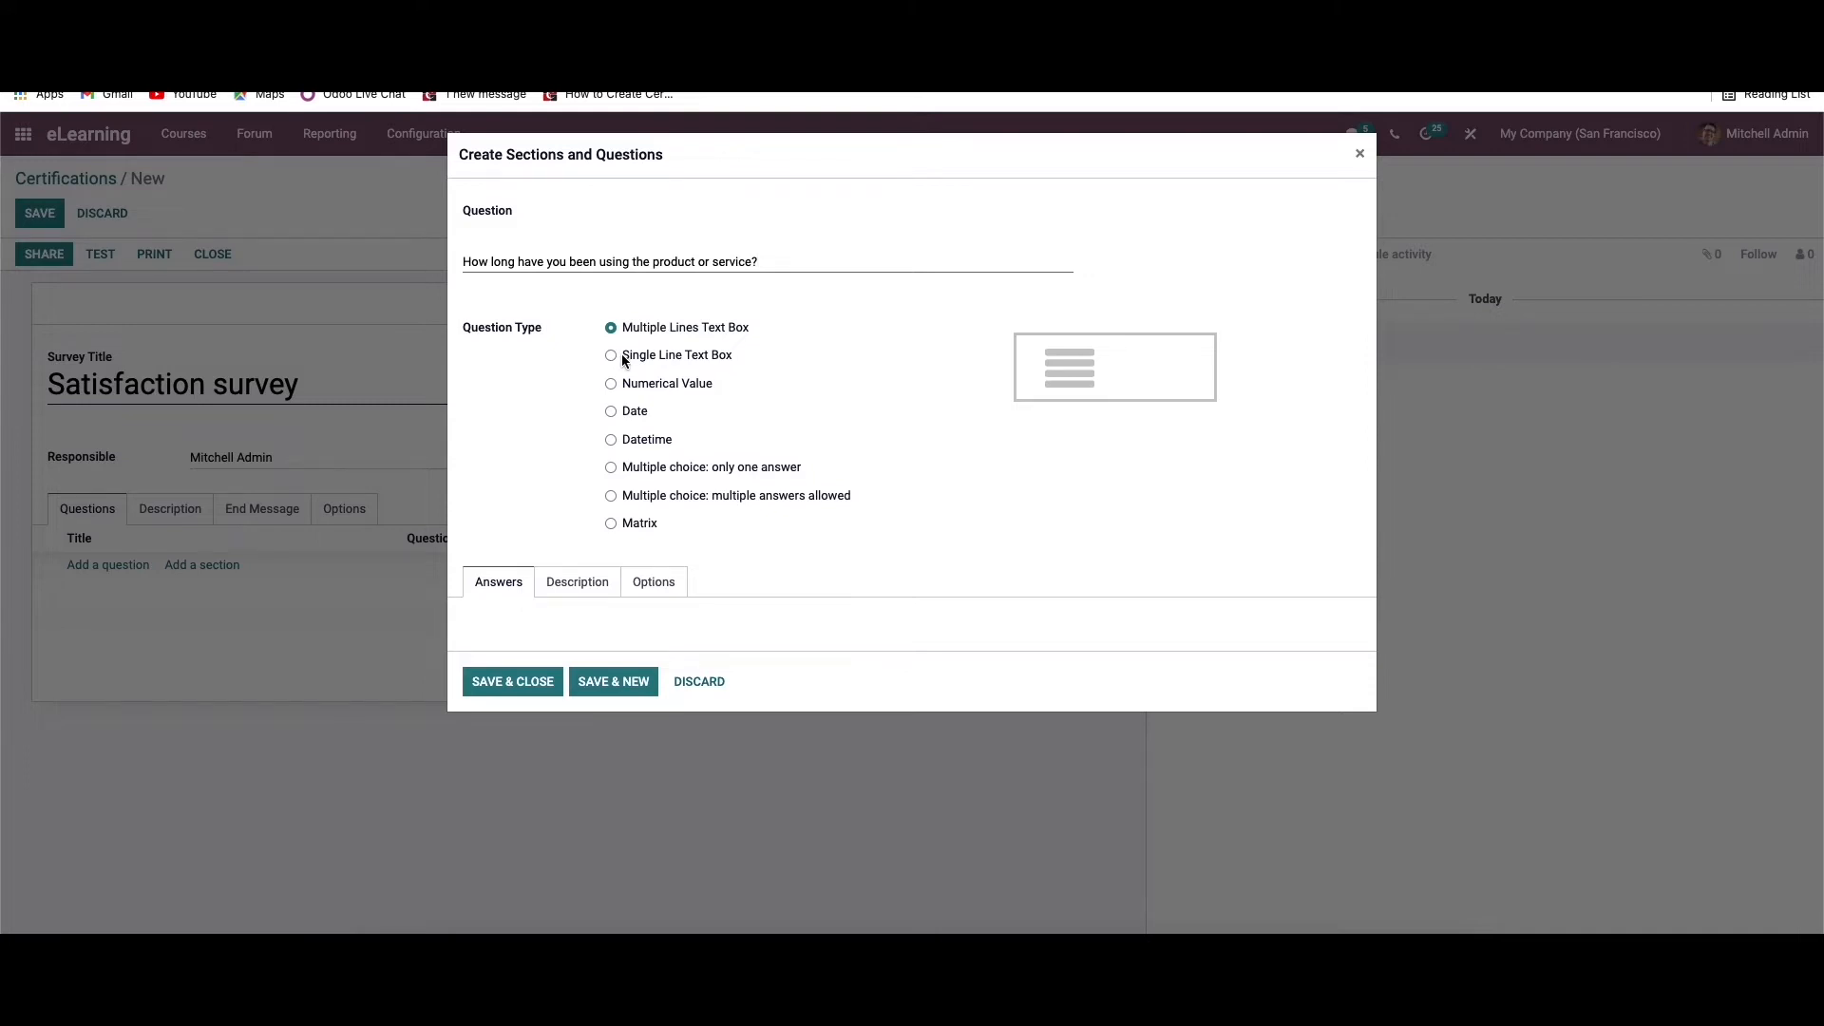
# Bring up the block commands in the question's description and review the available block types
pyautogui.click(569, 582)
pyautogui.click(496, 627)
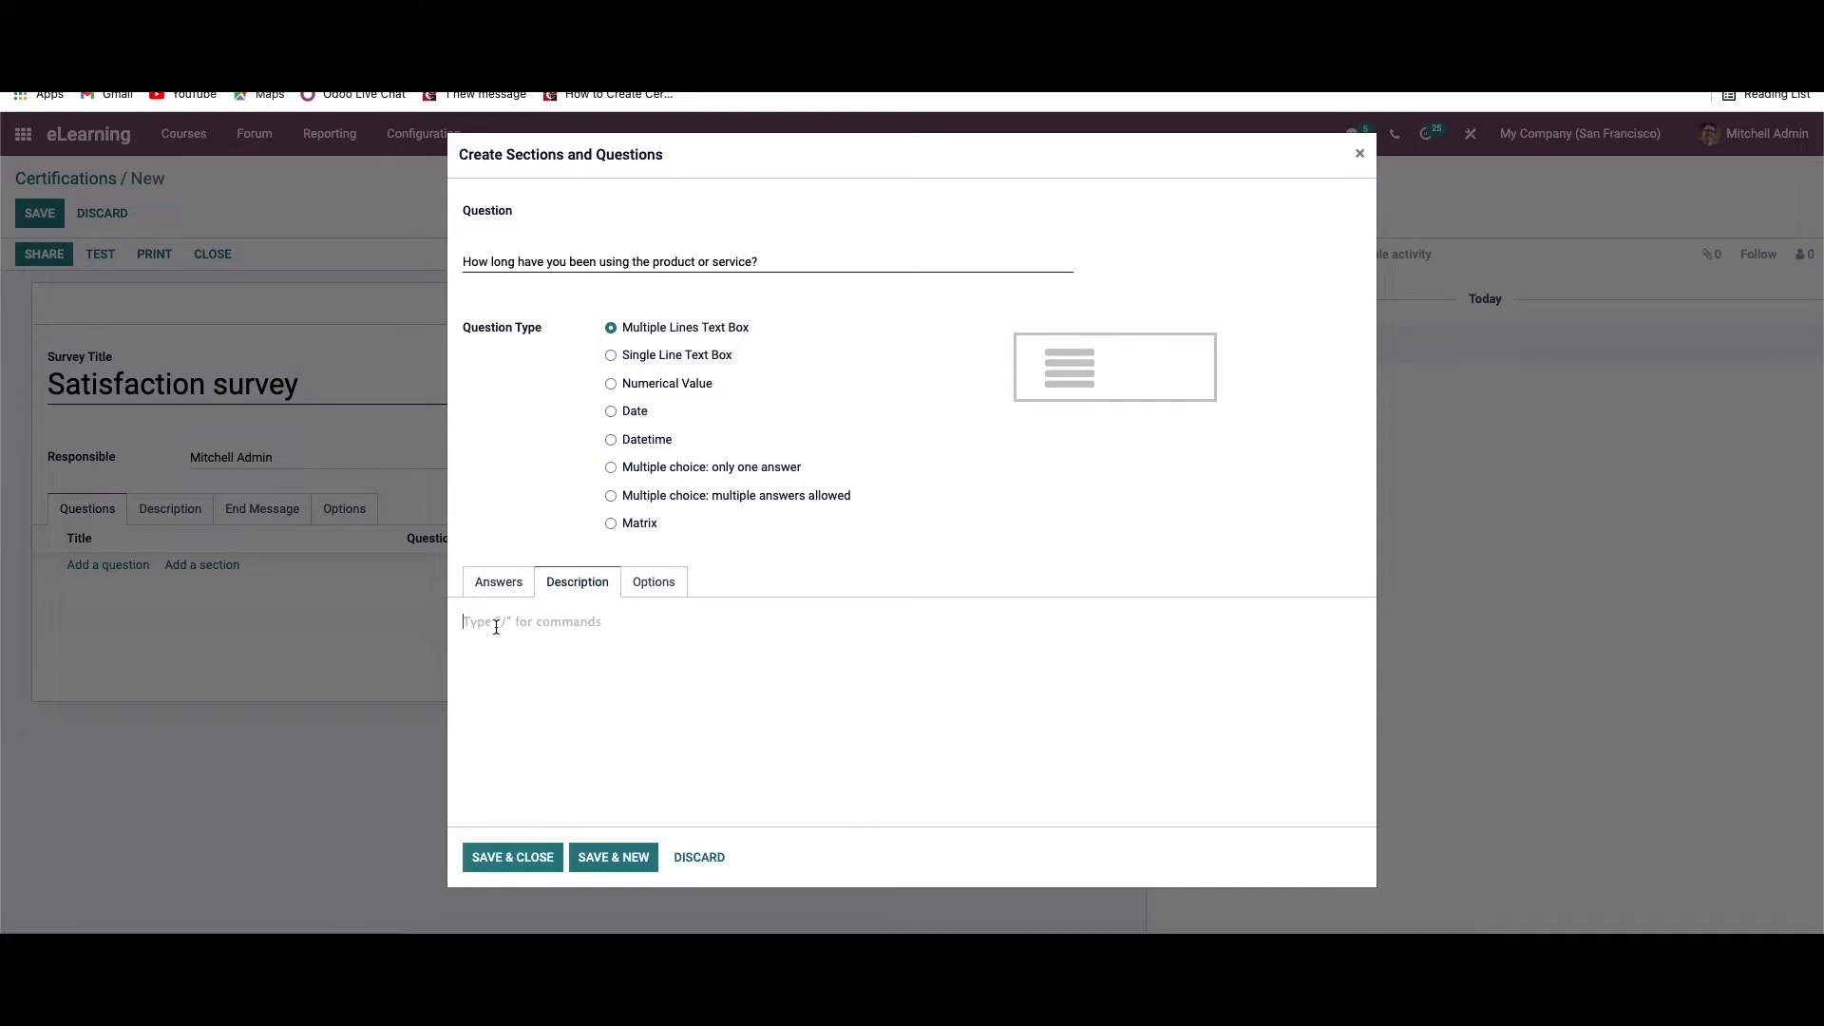
pyautogui.write('/')
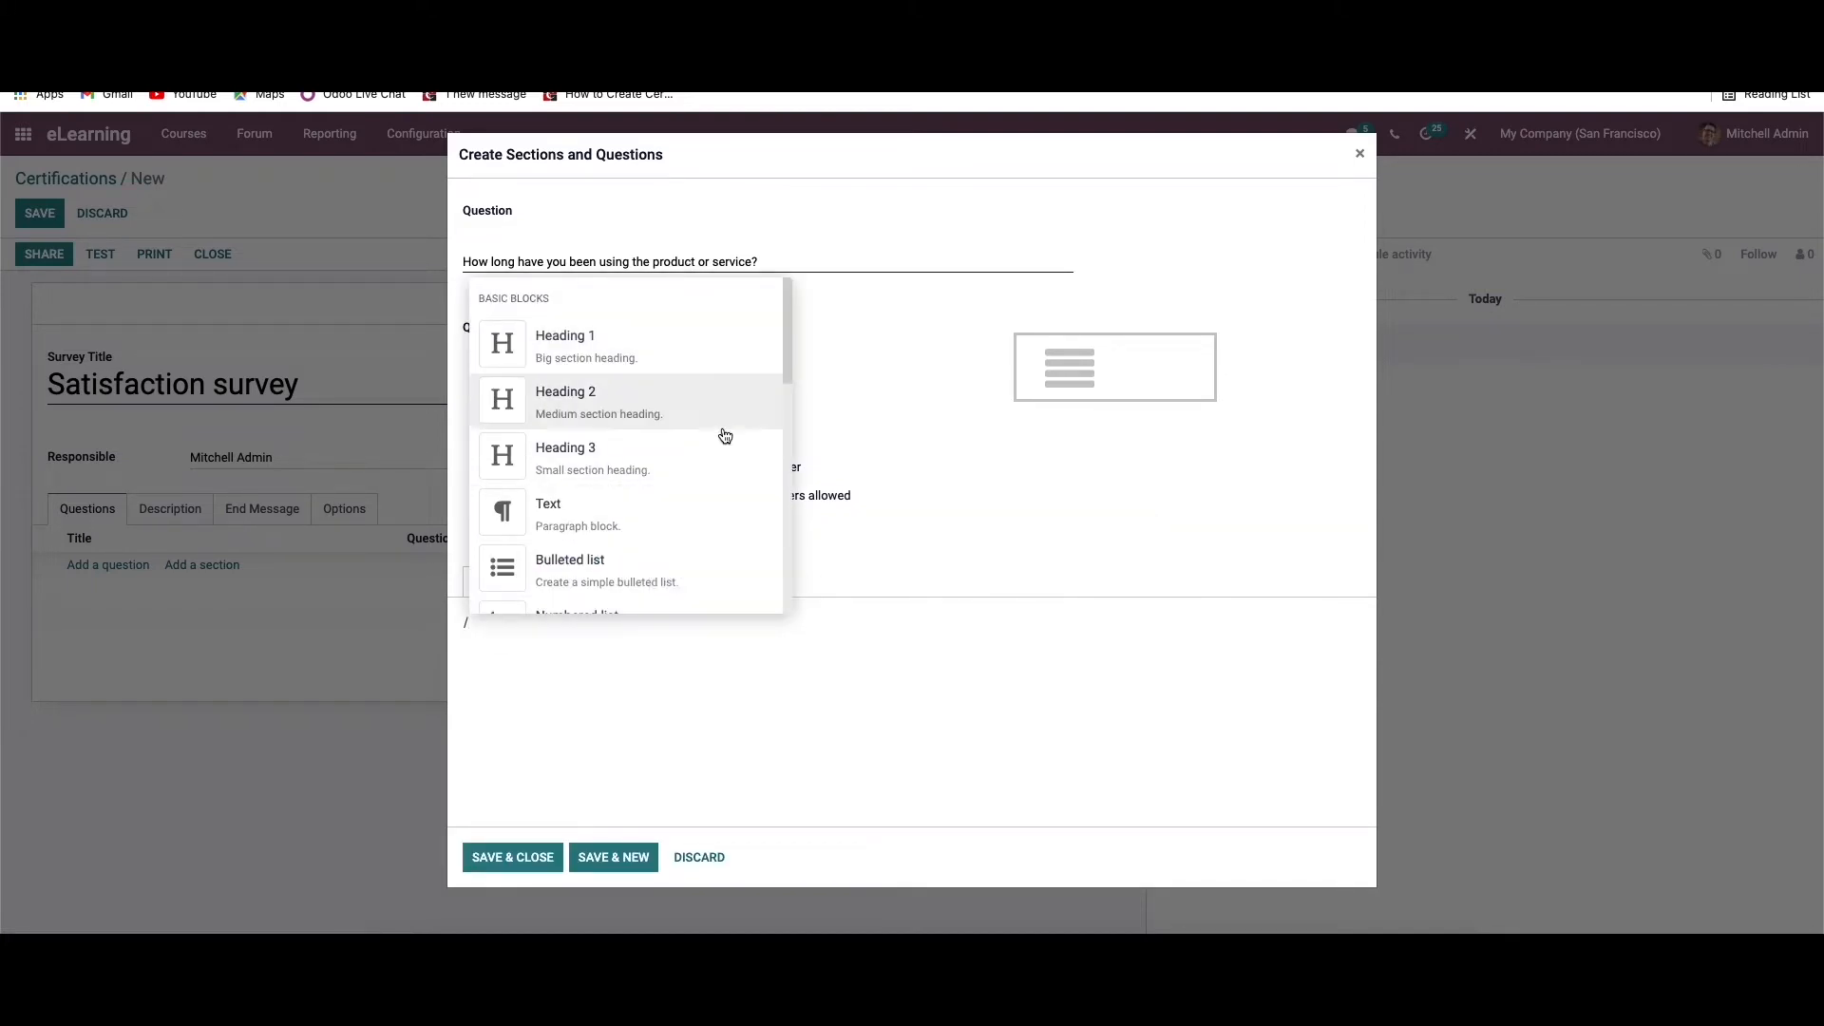
pyautogui.scroll(-3, 691, 480)
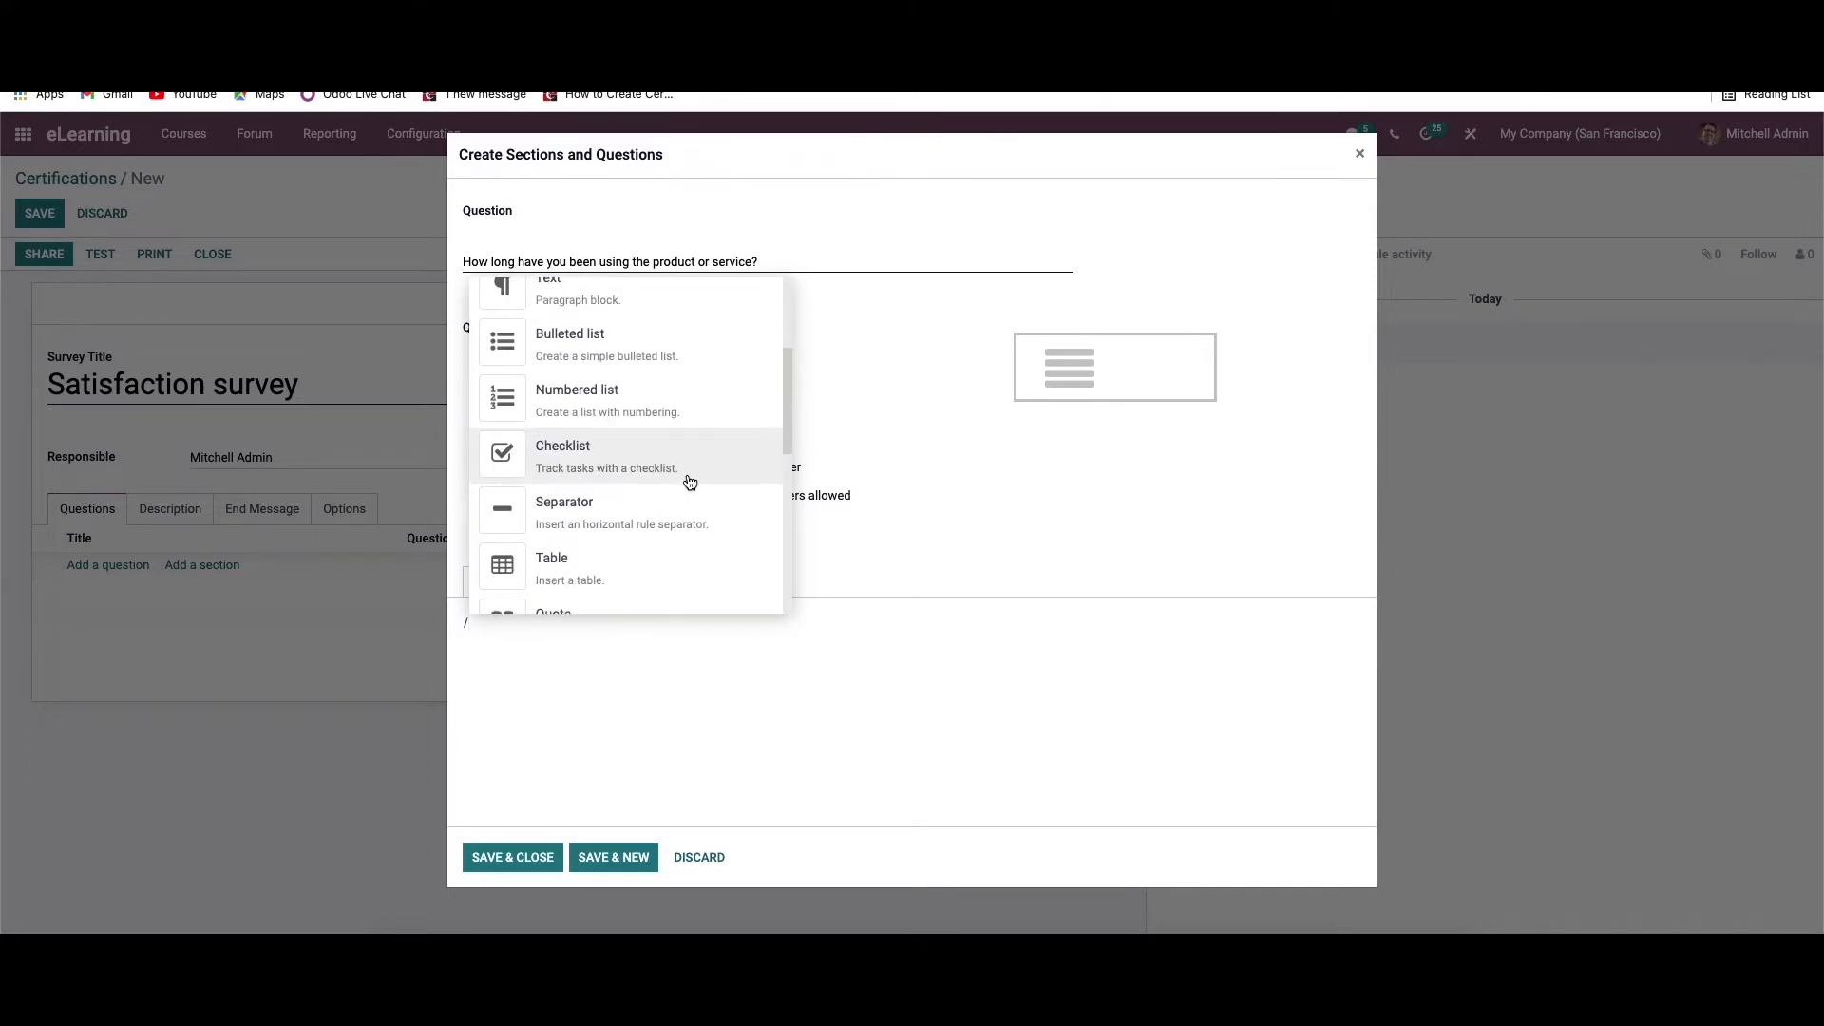
pyautogui.scroll(-5, 627, 488)
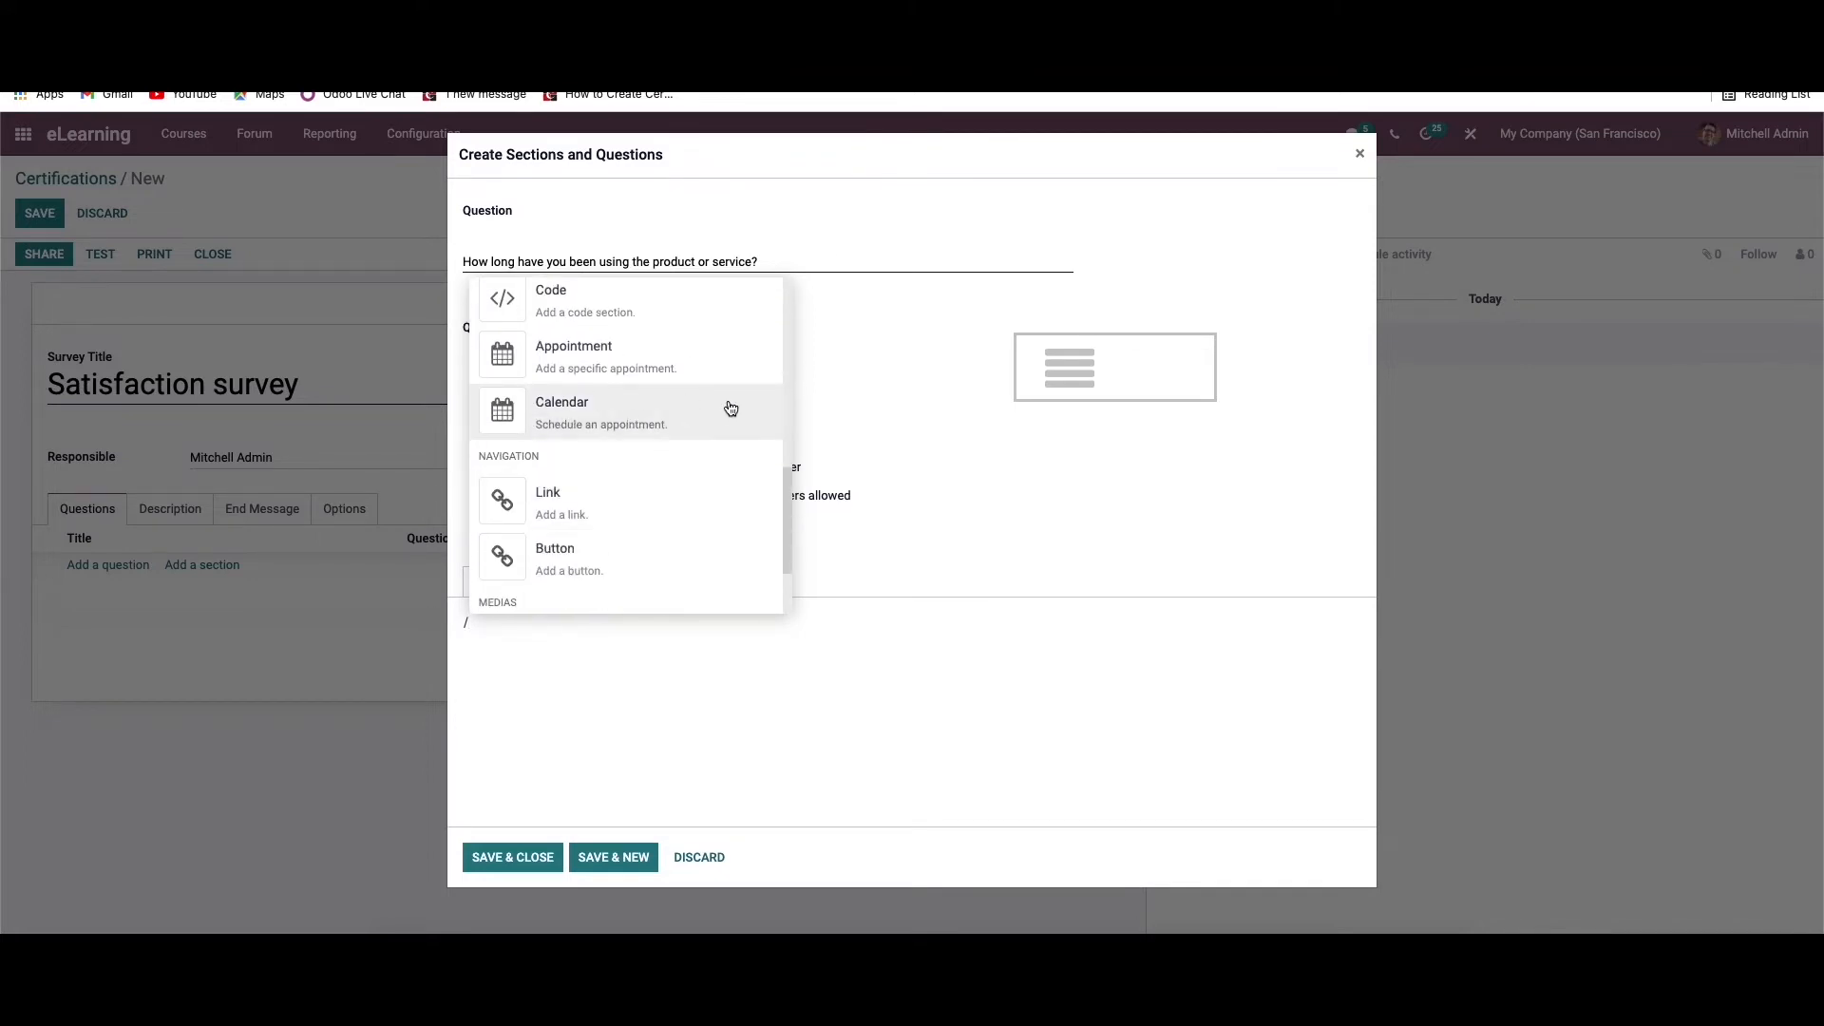
pyautogui.scroll(-1, 621, 467)
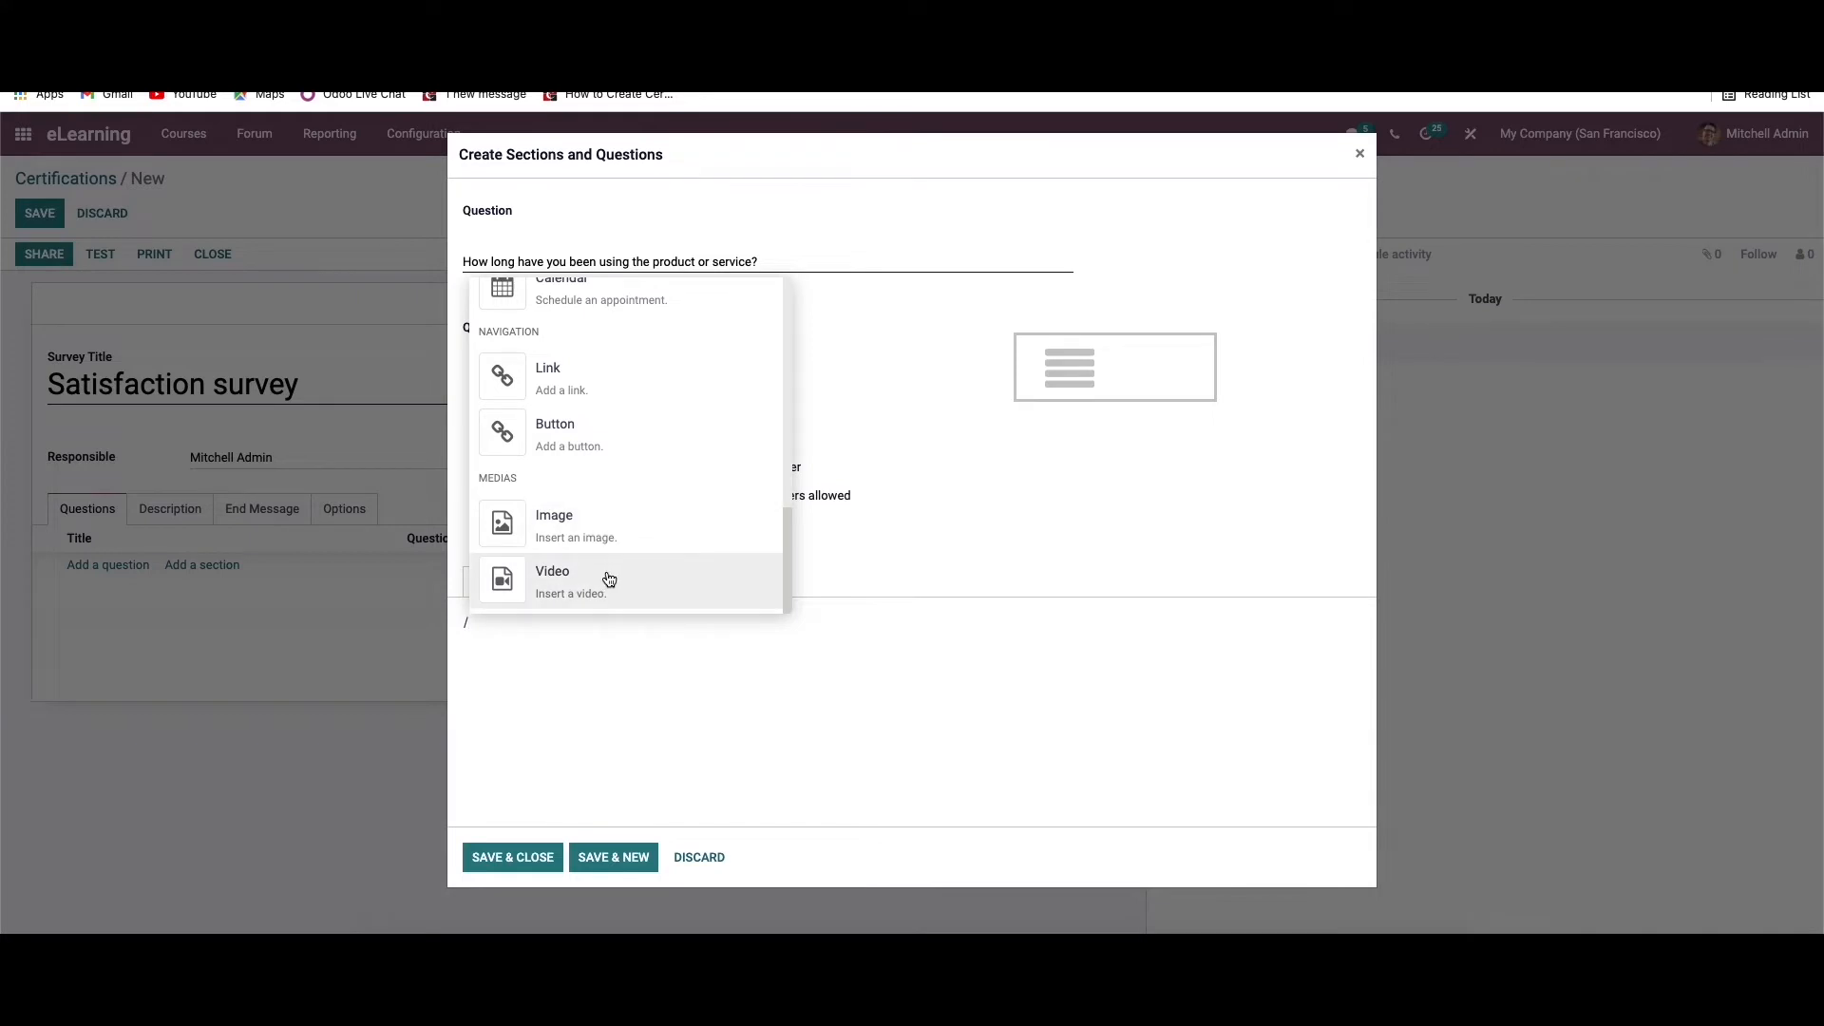
pyautogui.scroll(10, 665, 513)
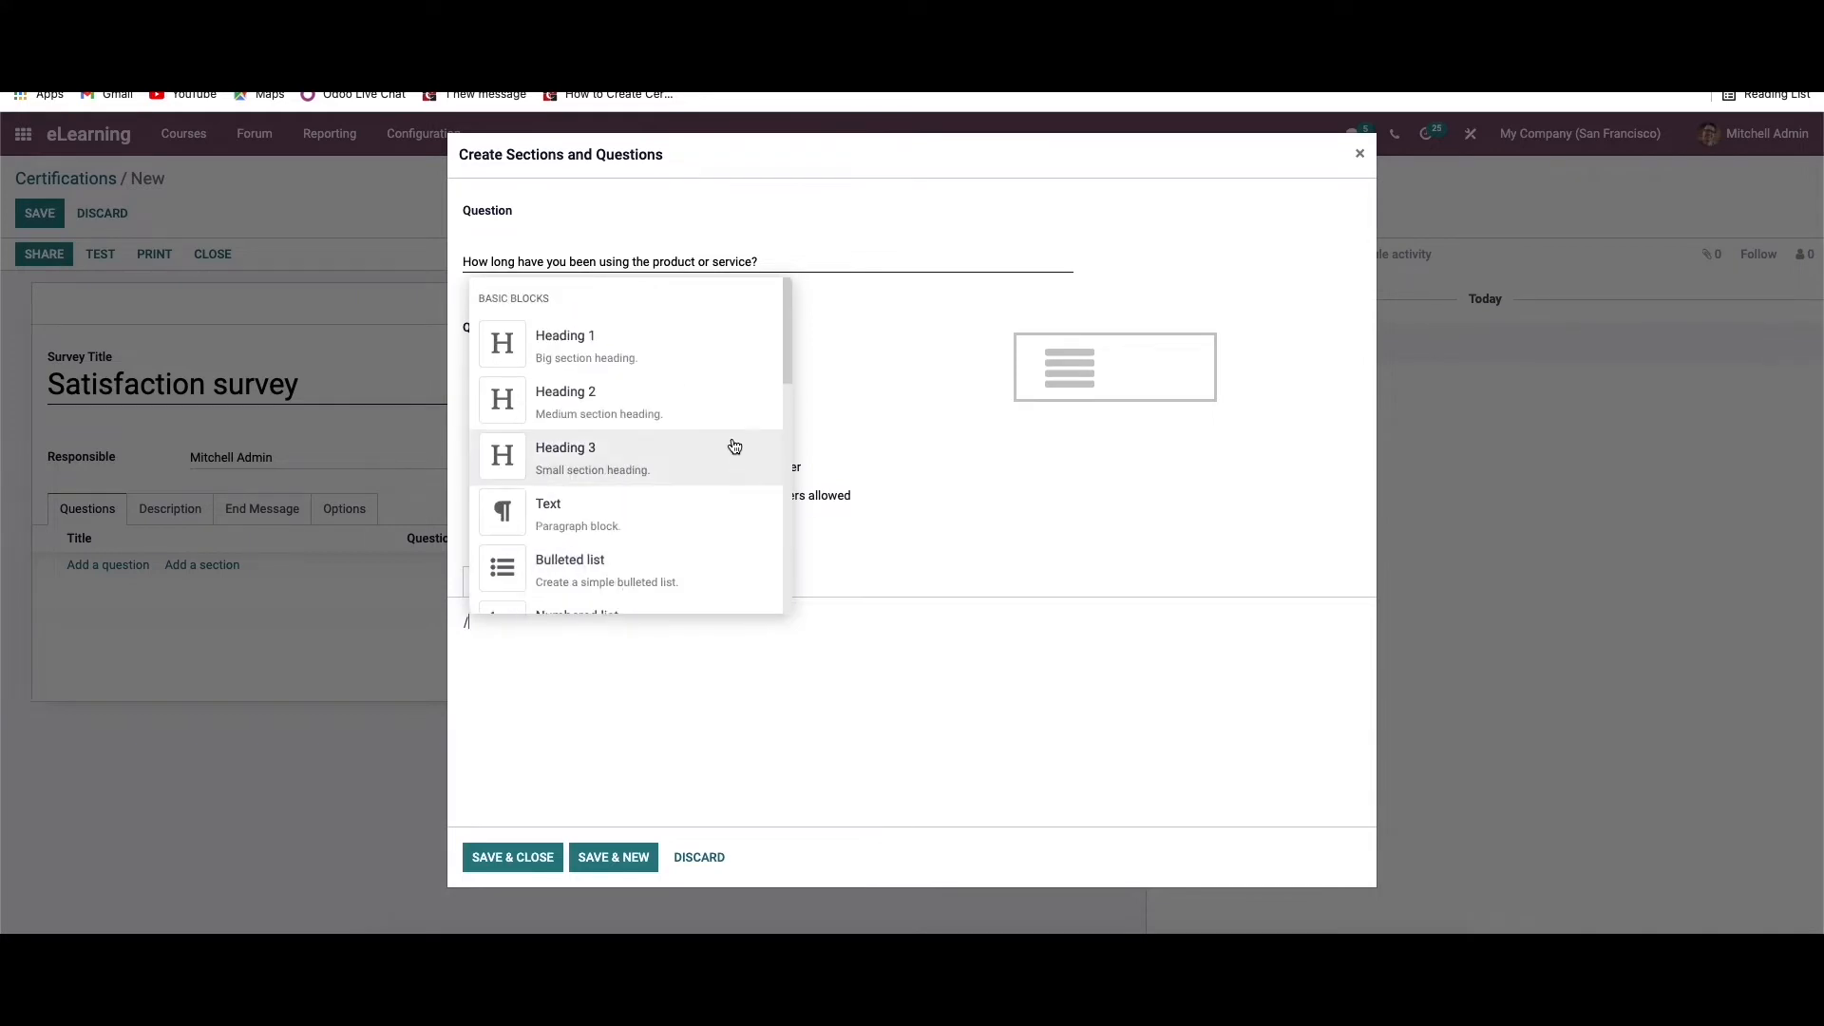
pyautogui.click(763, 691)
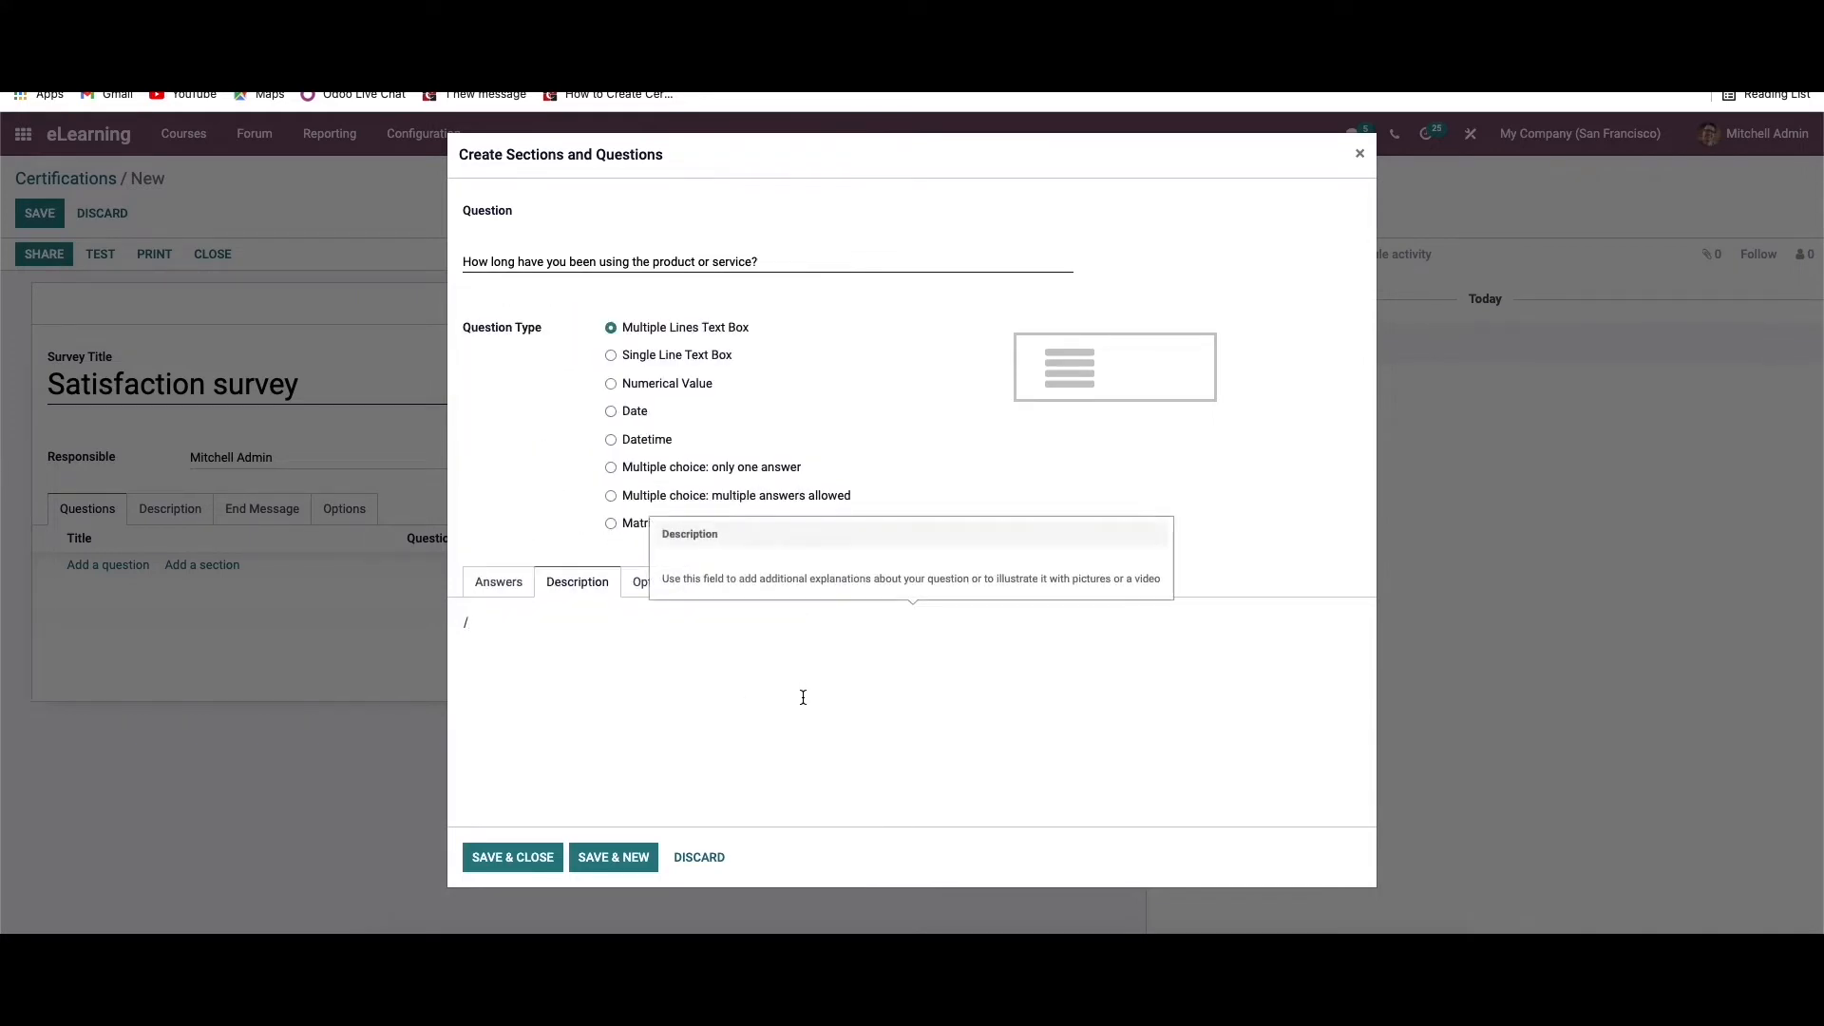
# Enable Mandatory Answer, Conditional Display and Question Time Limit in the question's options
pyautogui.click(662, 583)
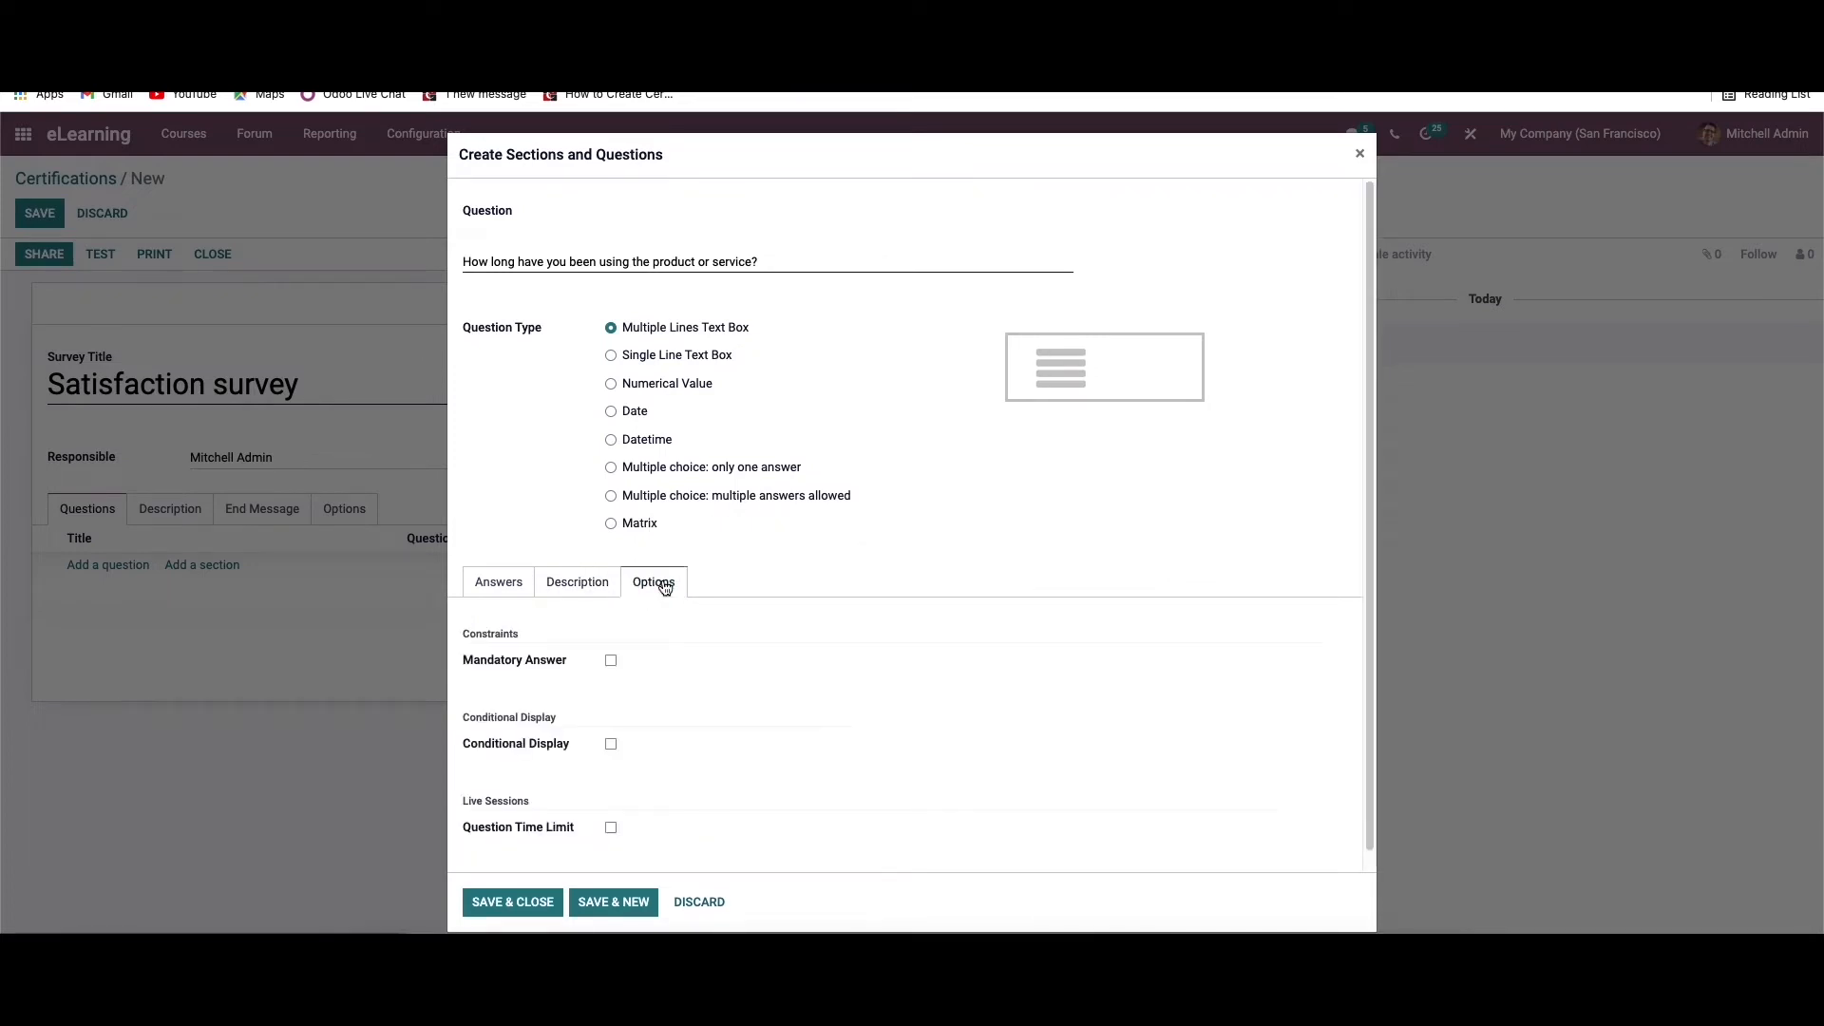
pyautogui.scroll(-1, 631, 640)
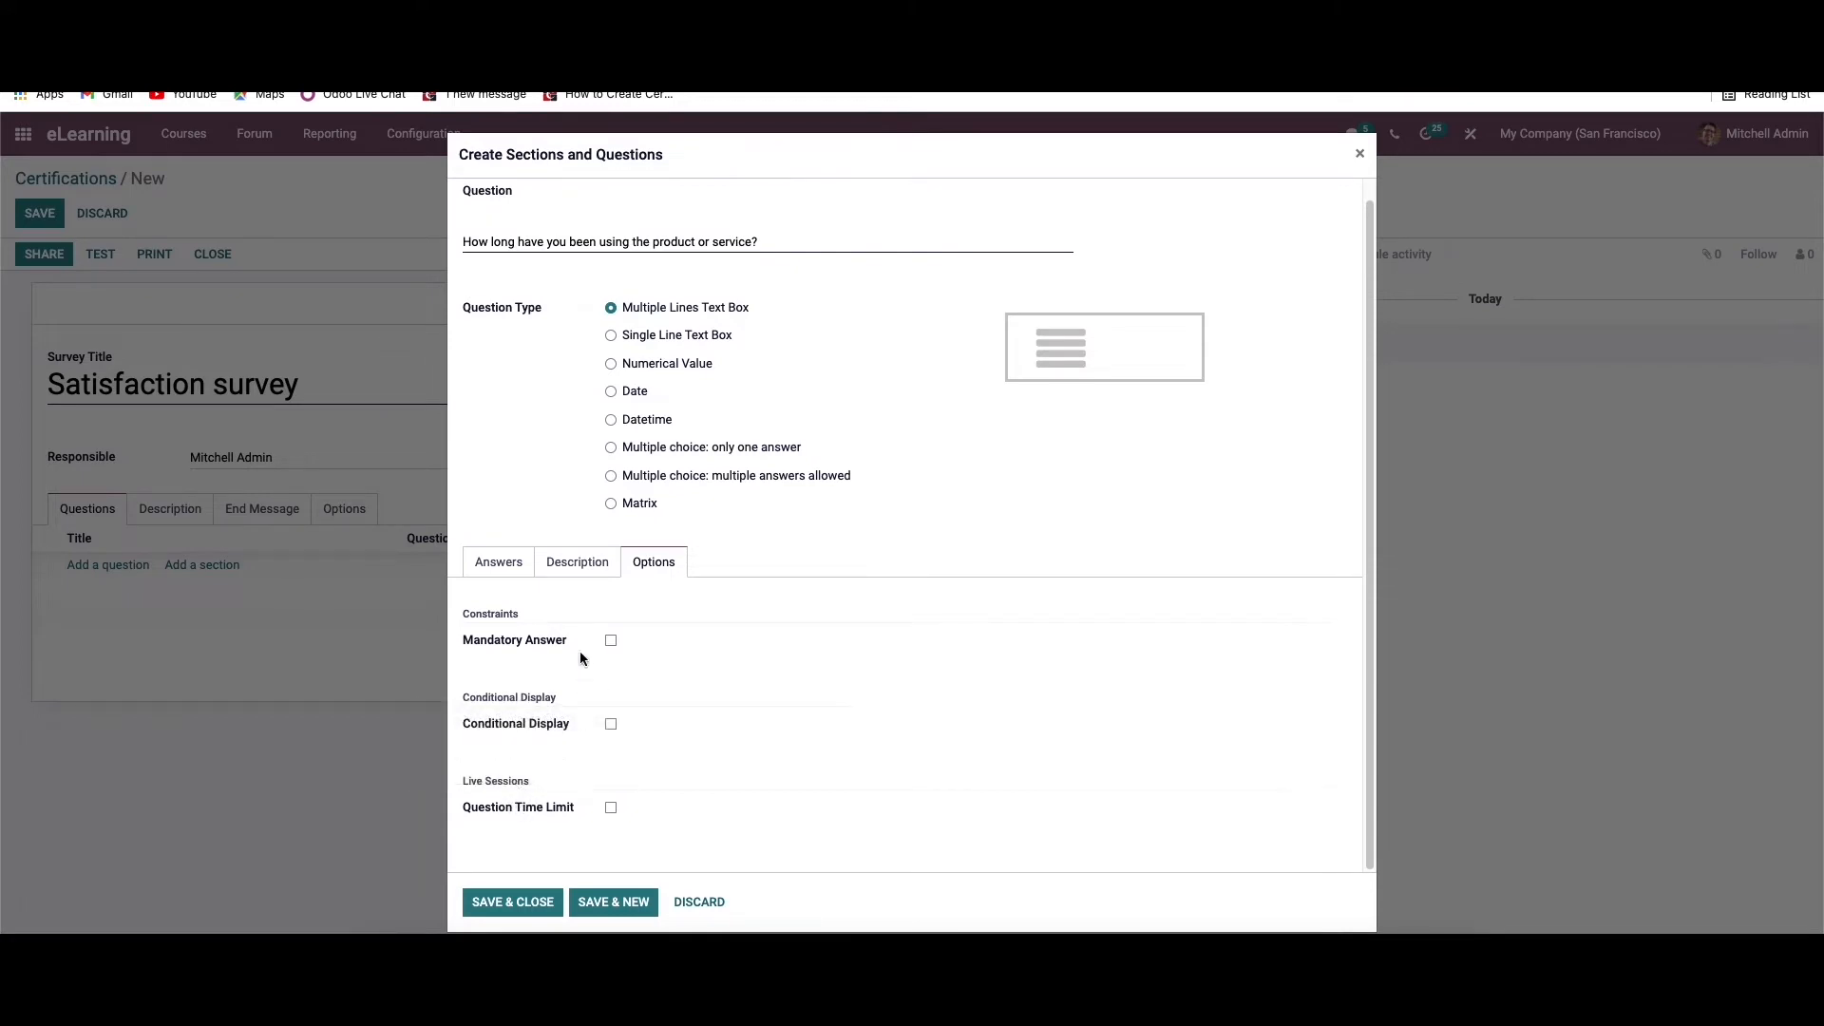
pyautogui.click(611, 642)
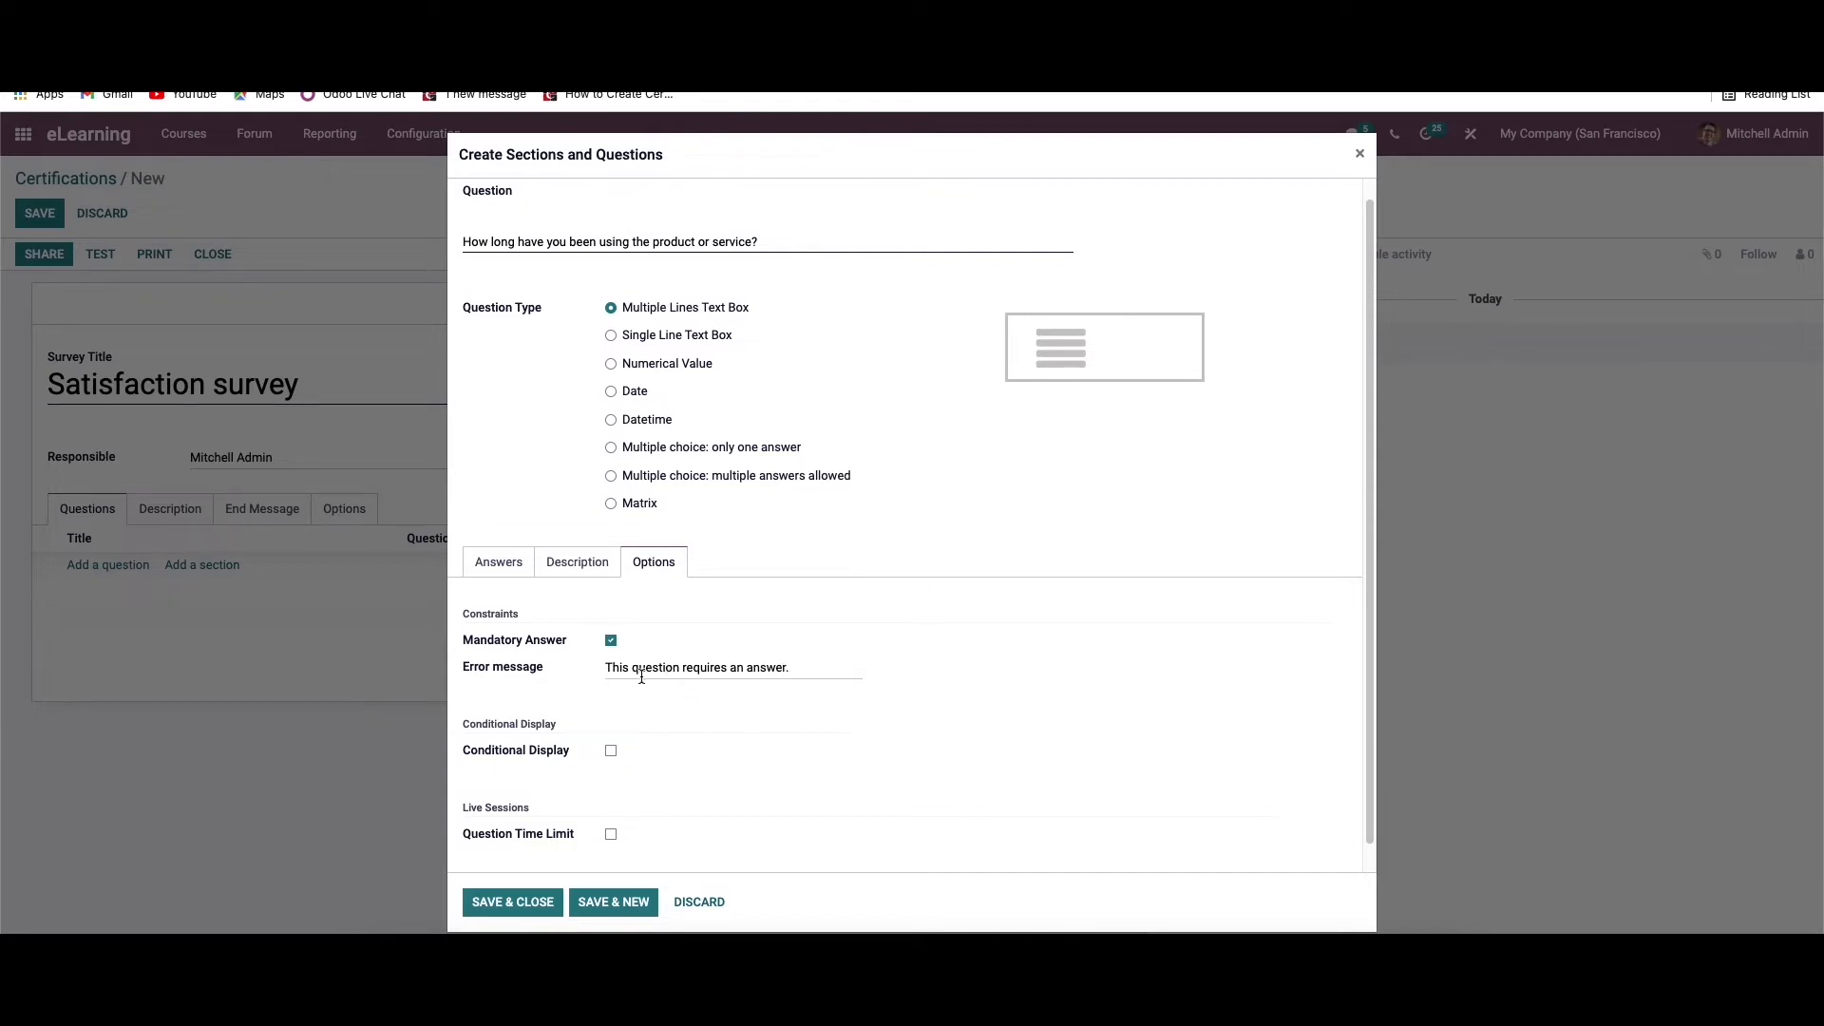
pyautogui.click(610, 750)
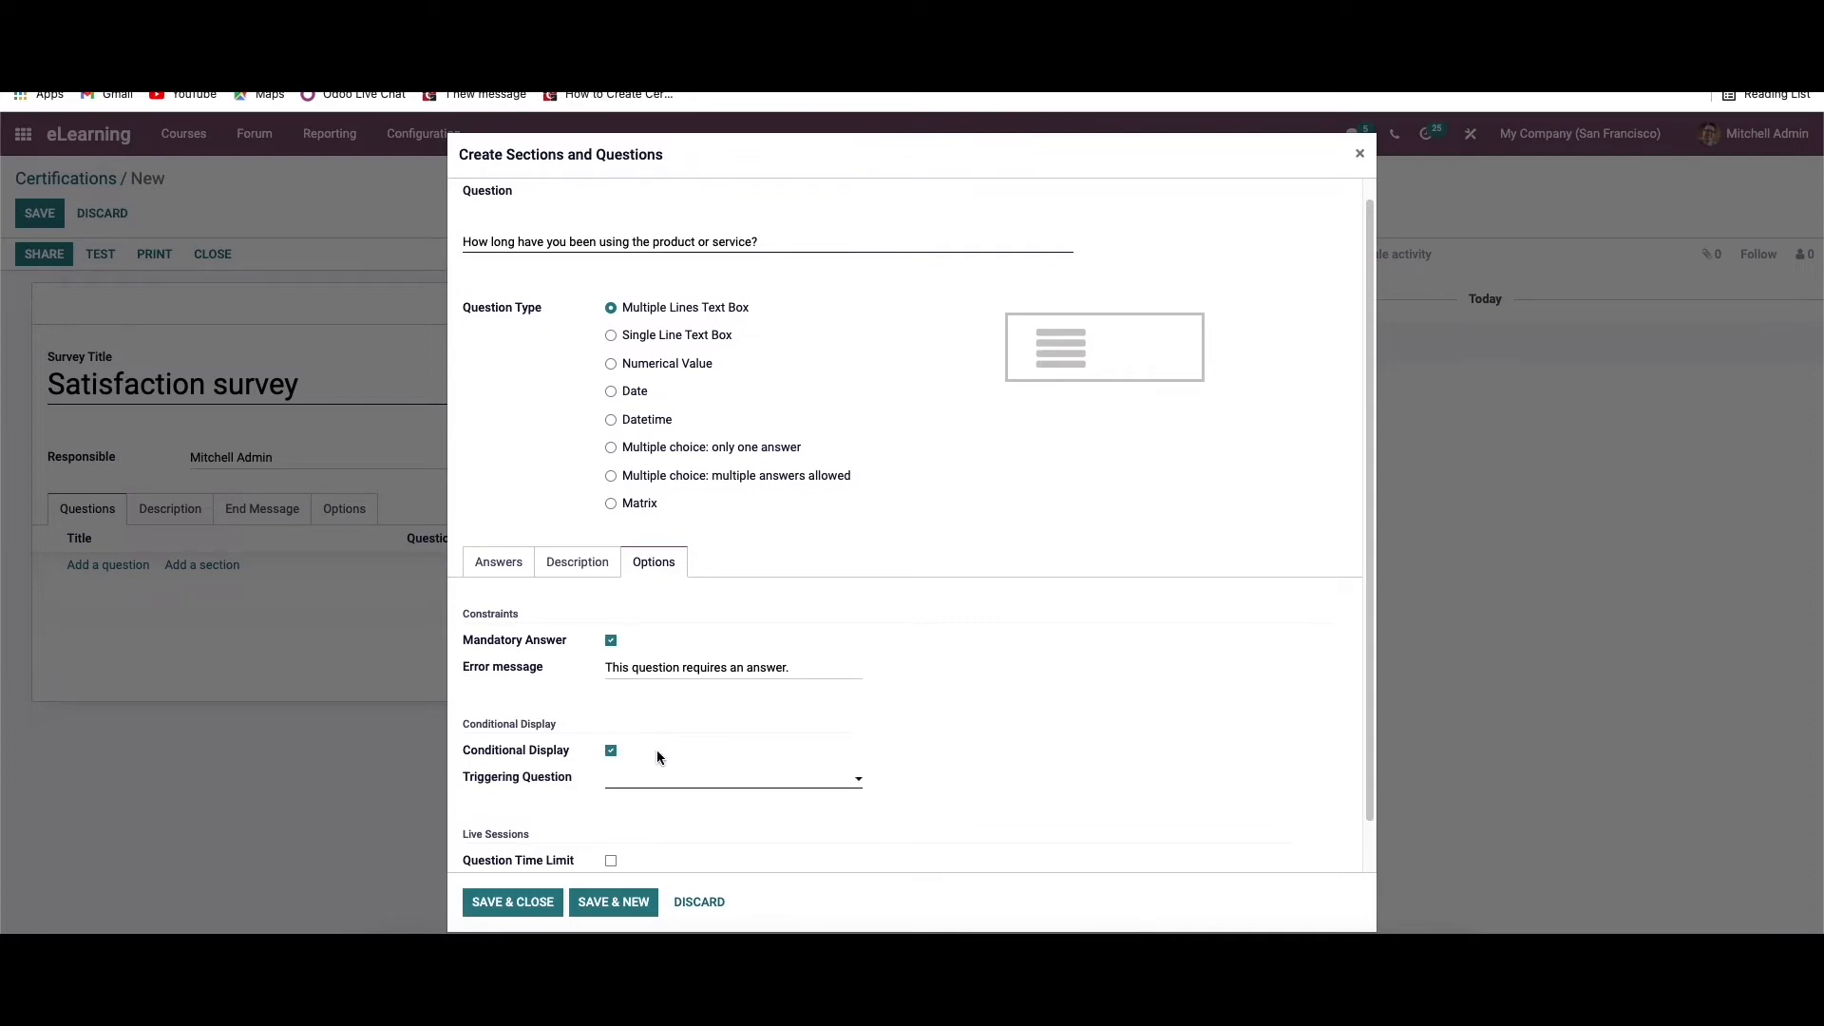
pyautogui.scroll(-1, 657, 750)
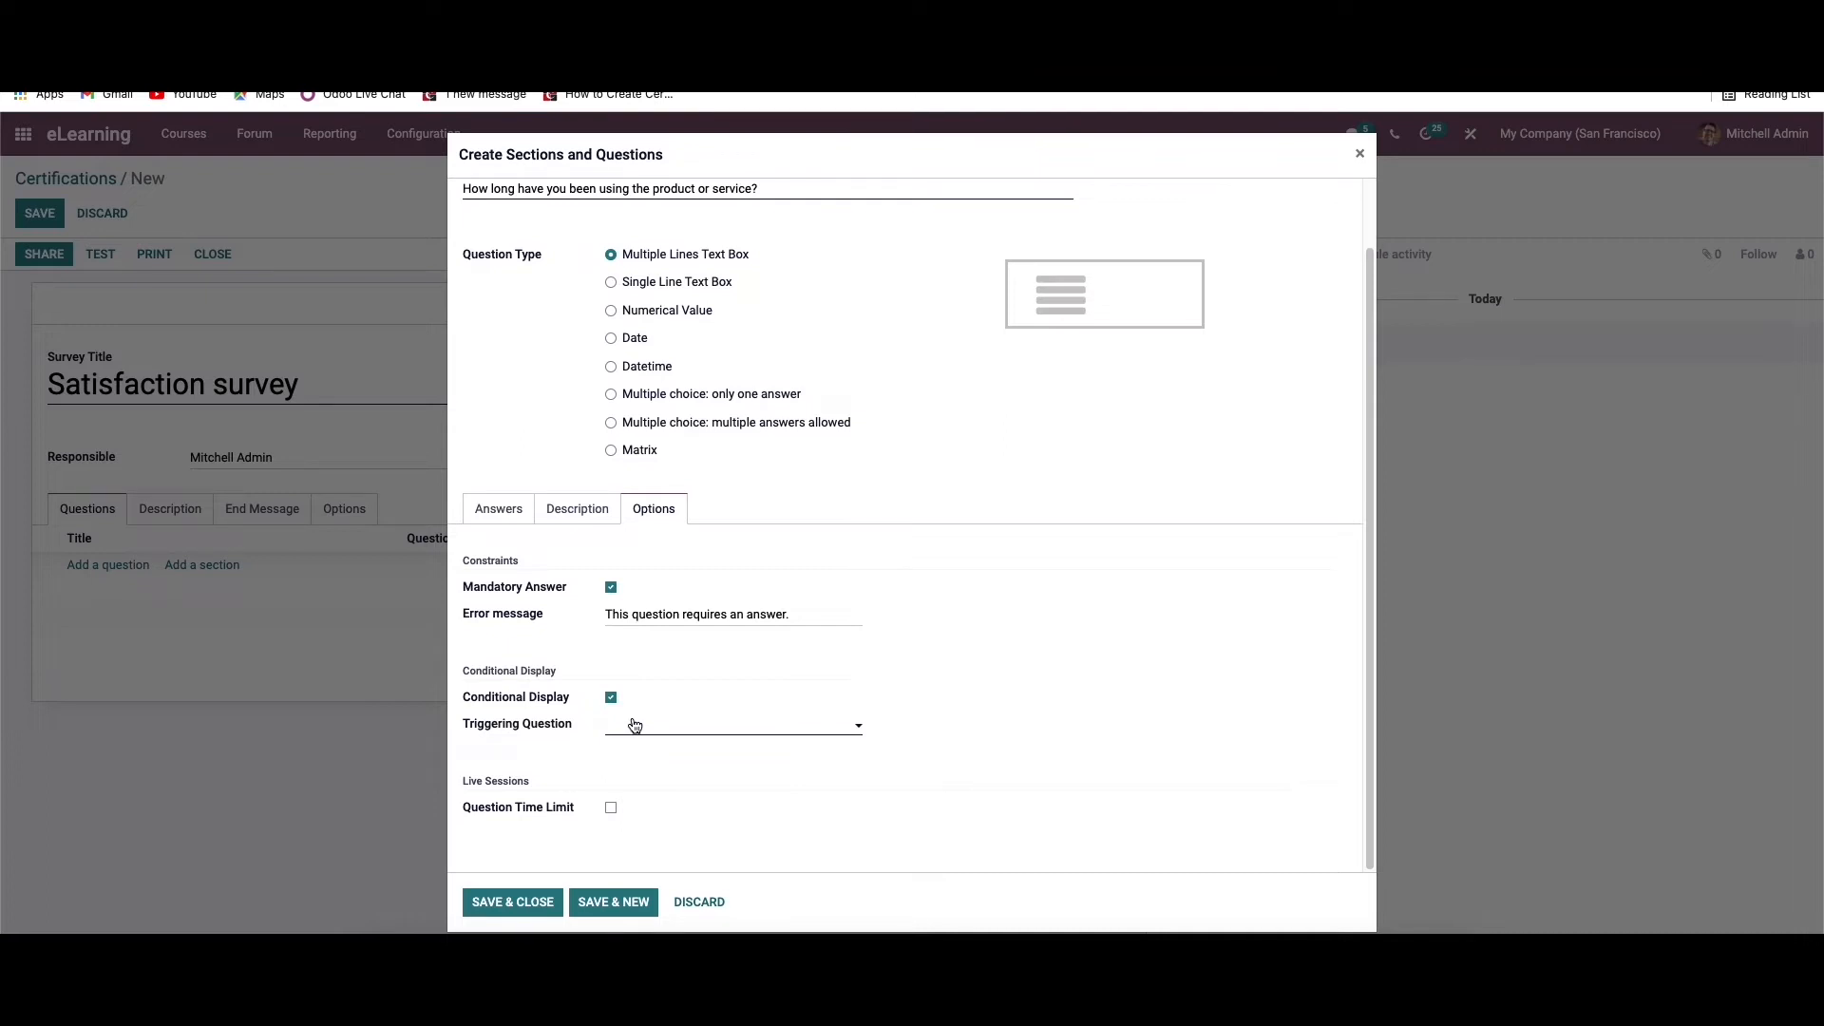
pyautogui.click(611, 810)
pyautogui.click(631, 809)
pyautogui.scroll(2, 665, 845)
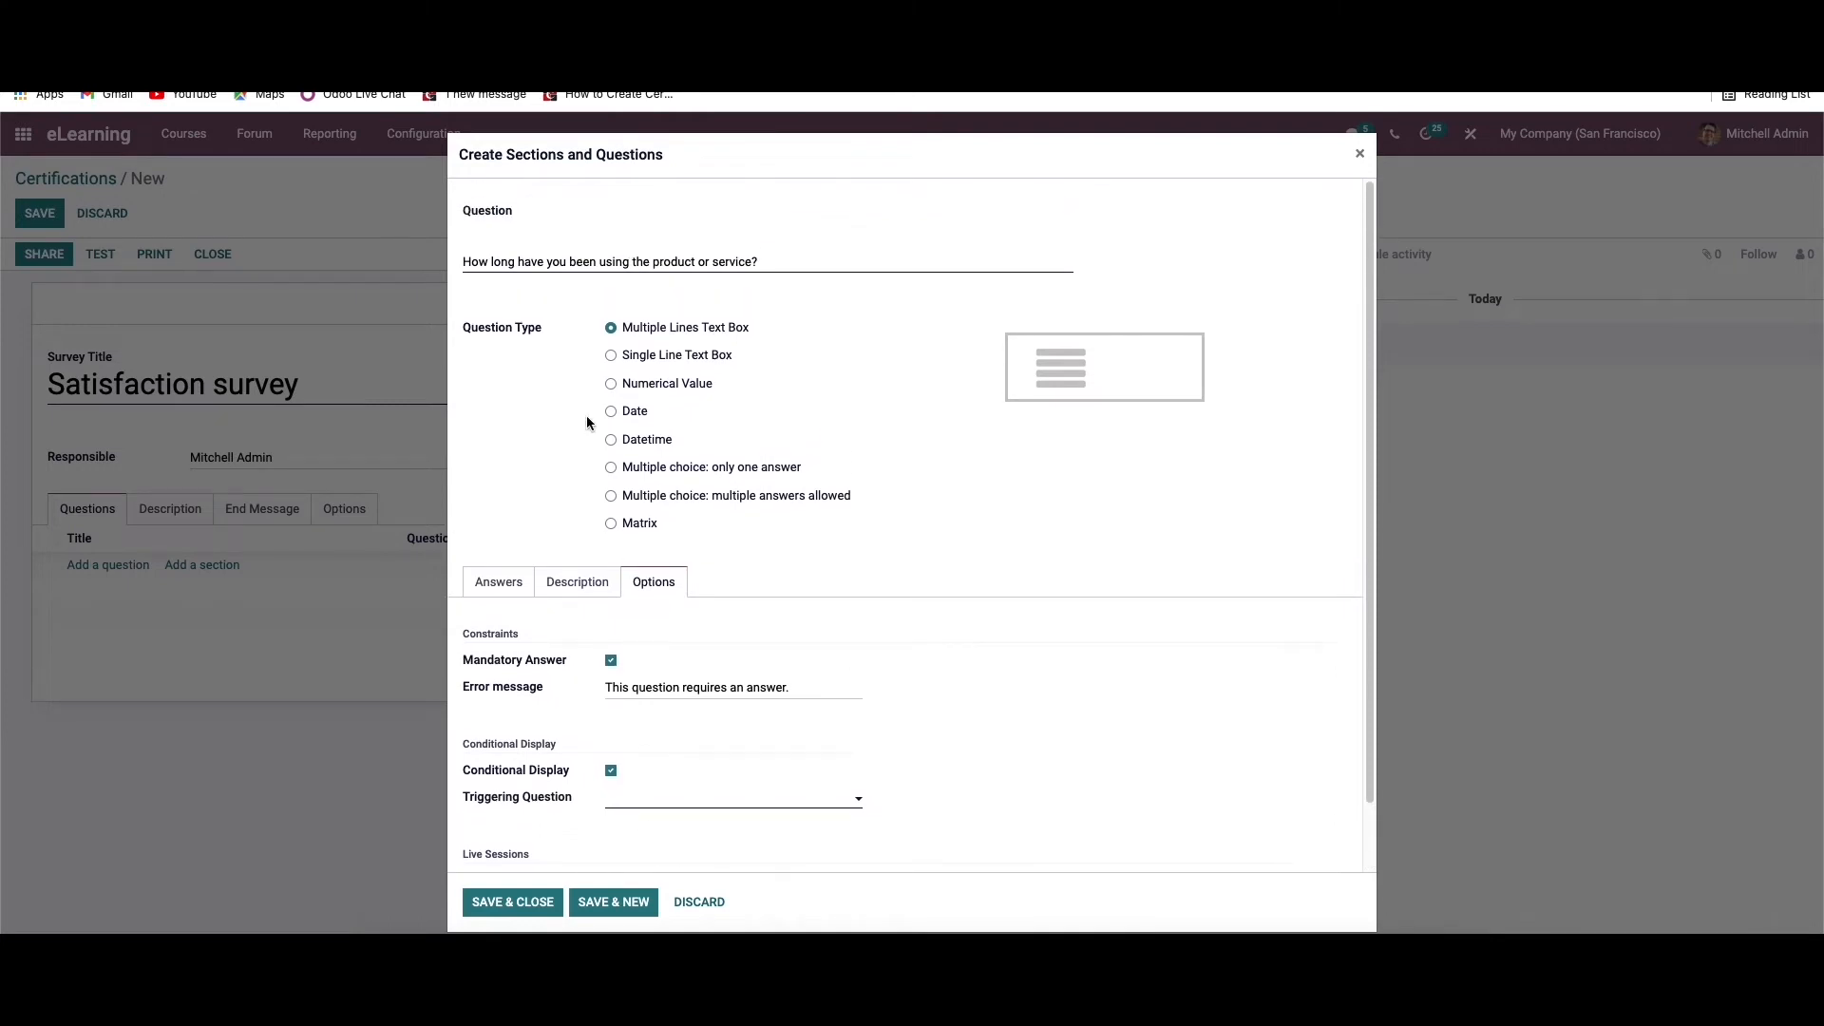
# Change the question type to Single Line Text Box and enable email input, saving as user email and nickname, and entry validation
pyautogui.click(610, 357)
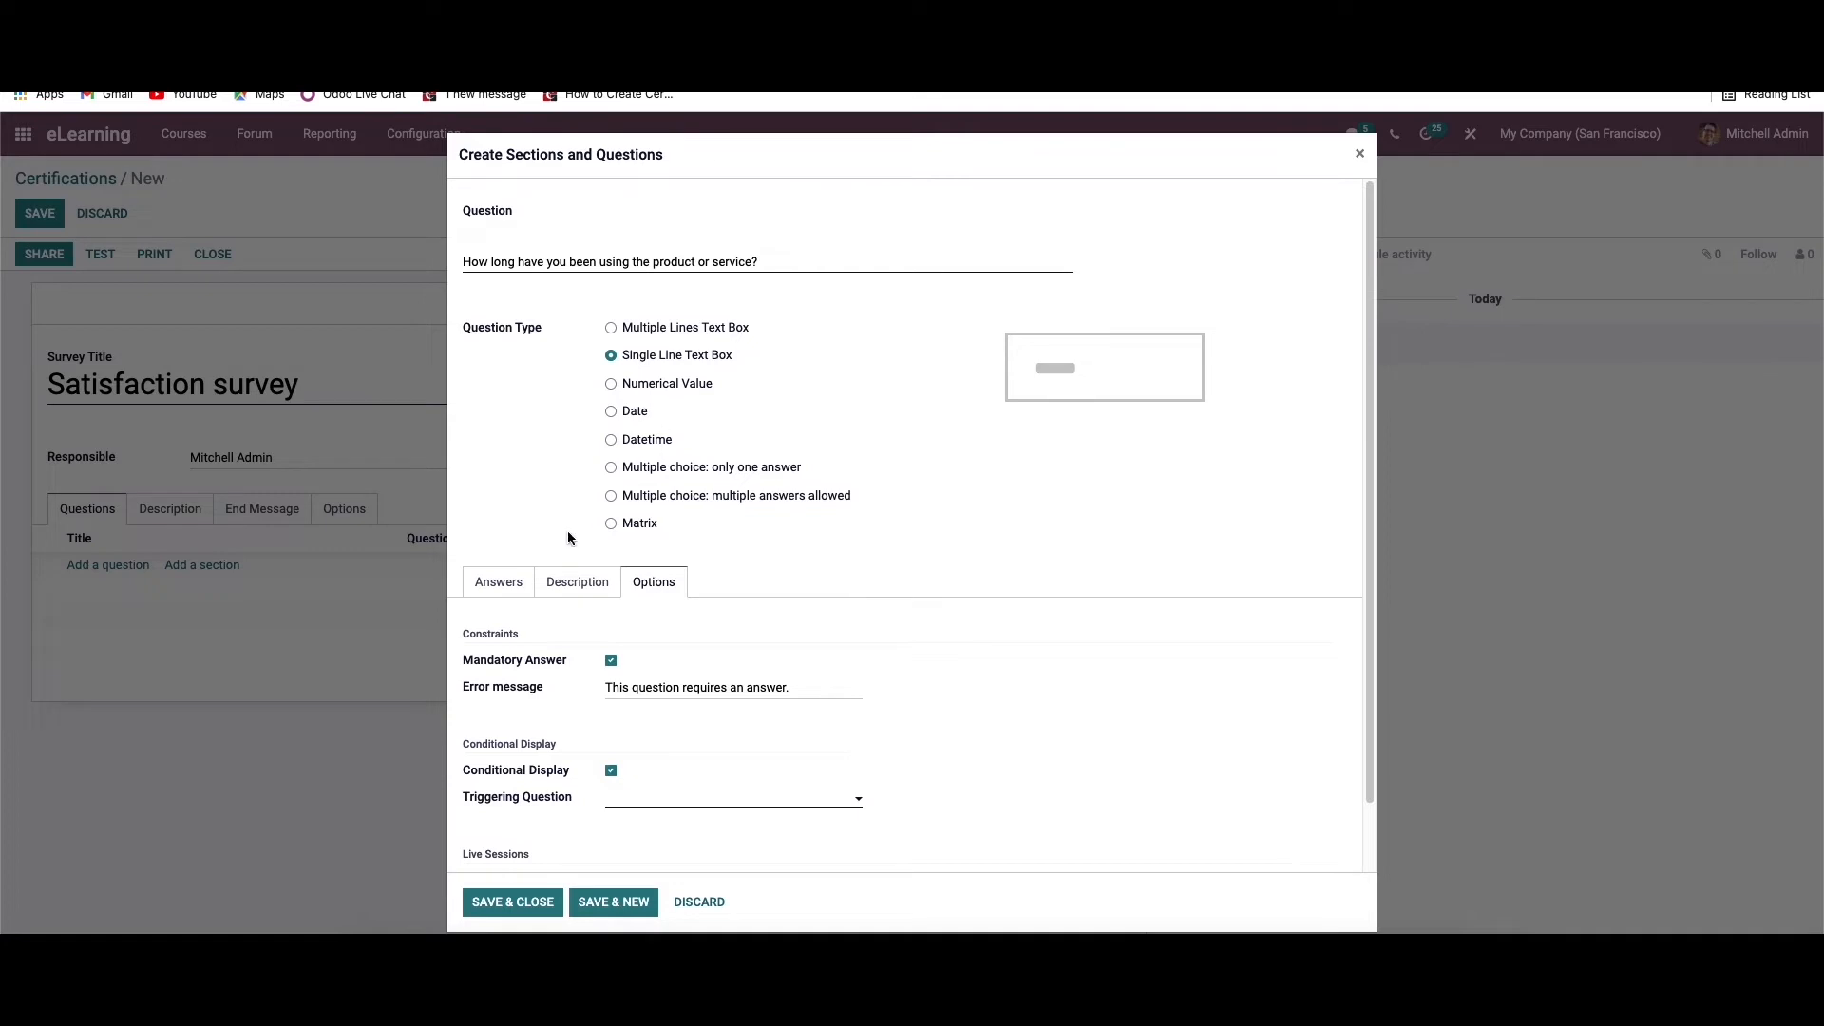
pyautogui.click(517, 589)
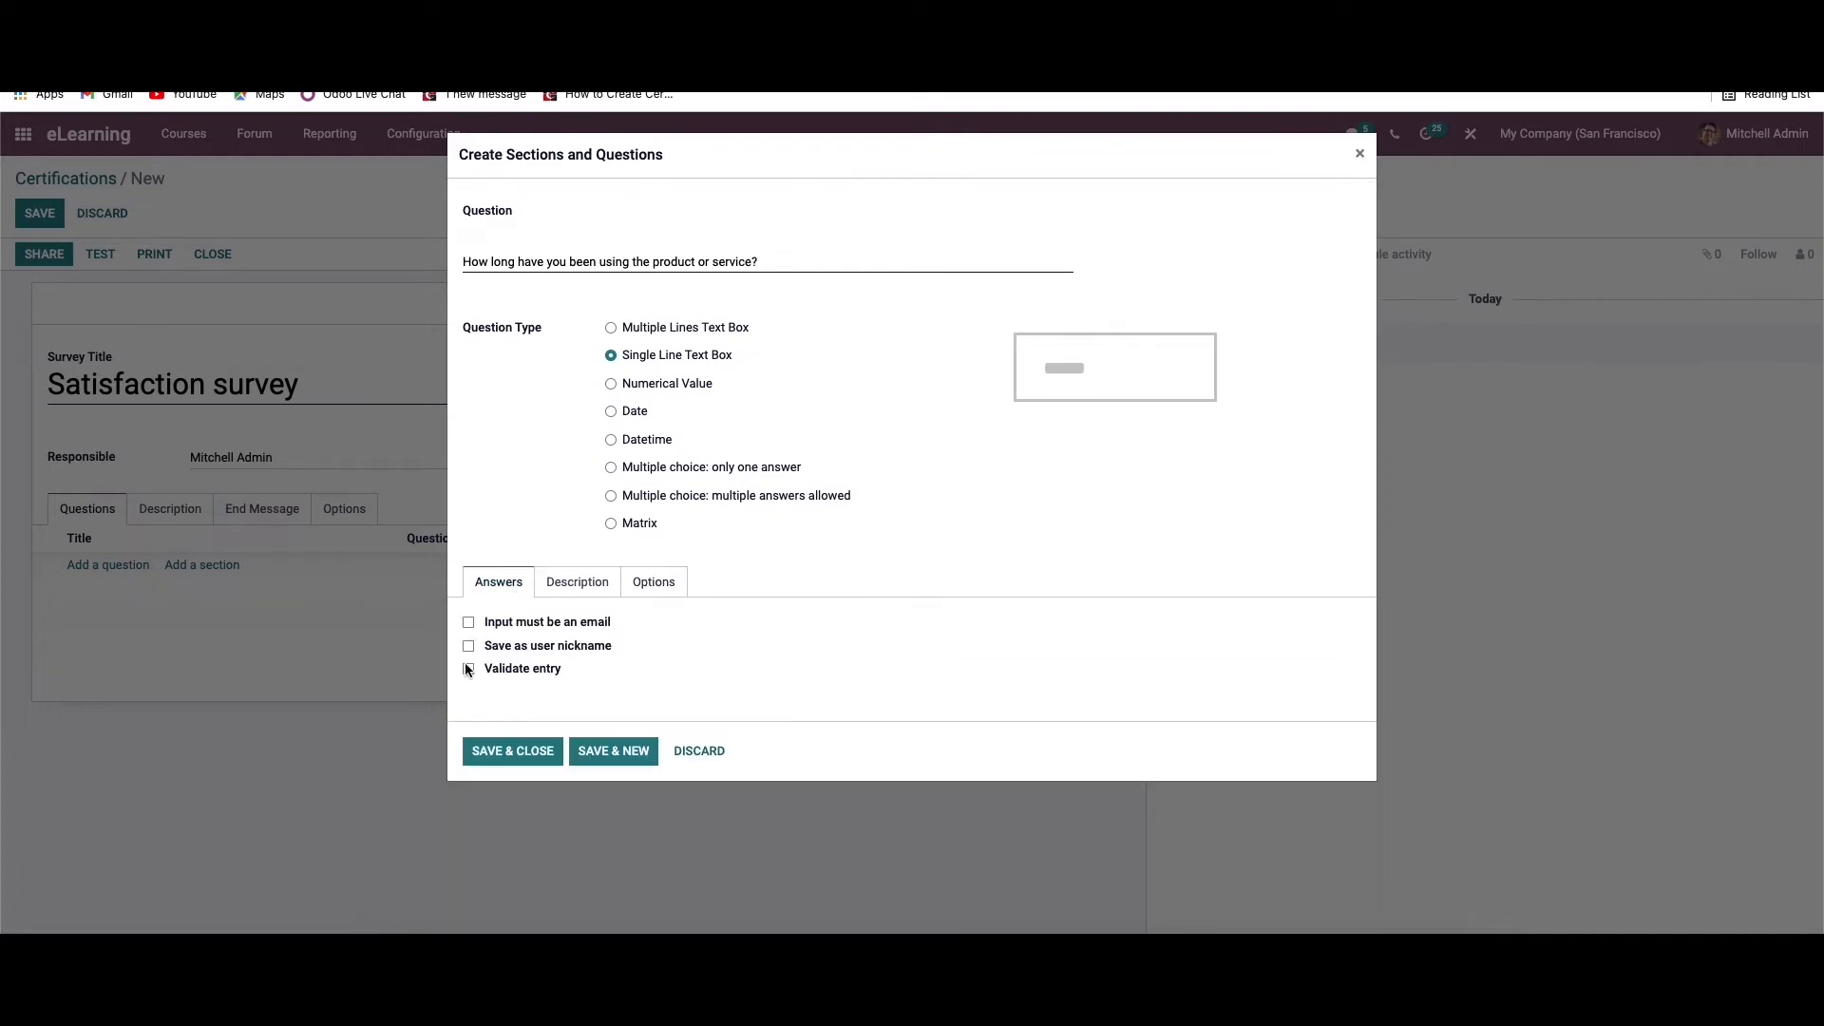
pyautogui.click(467, 623)
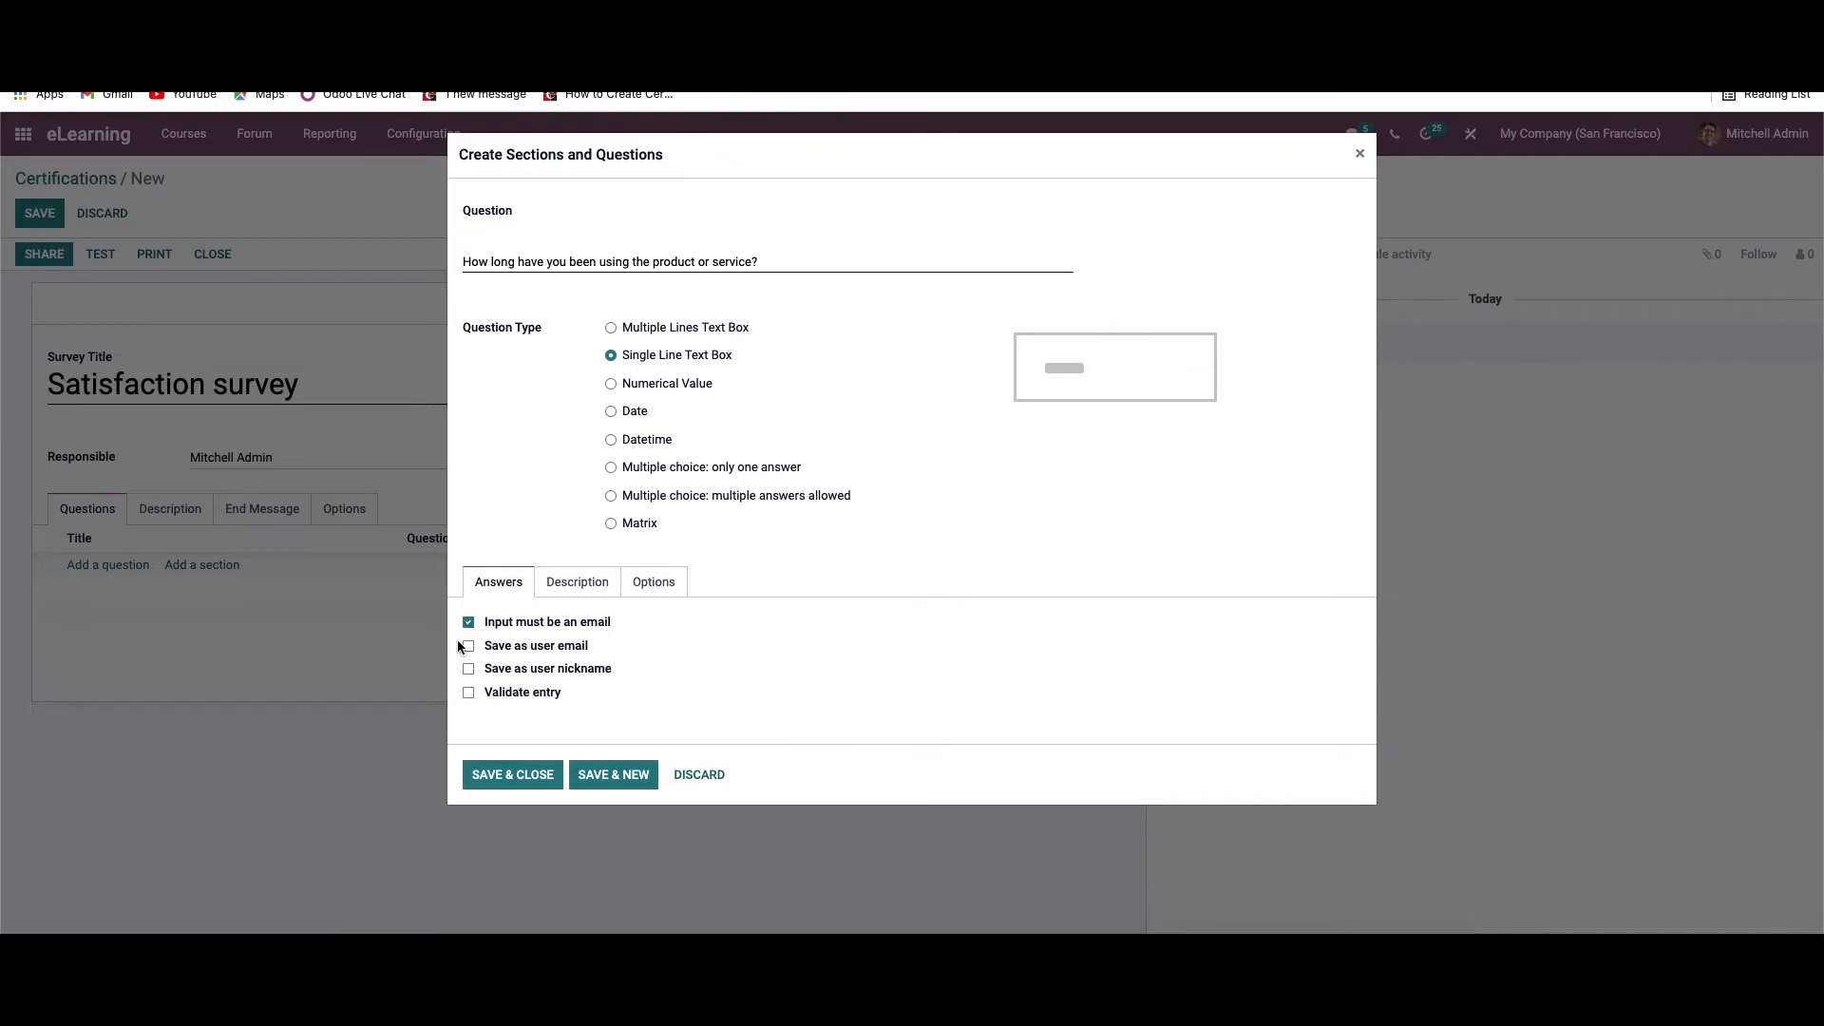
pyautogui.moveTo(529, 650)
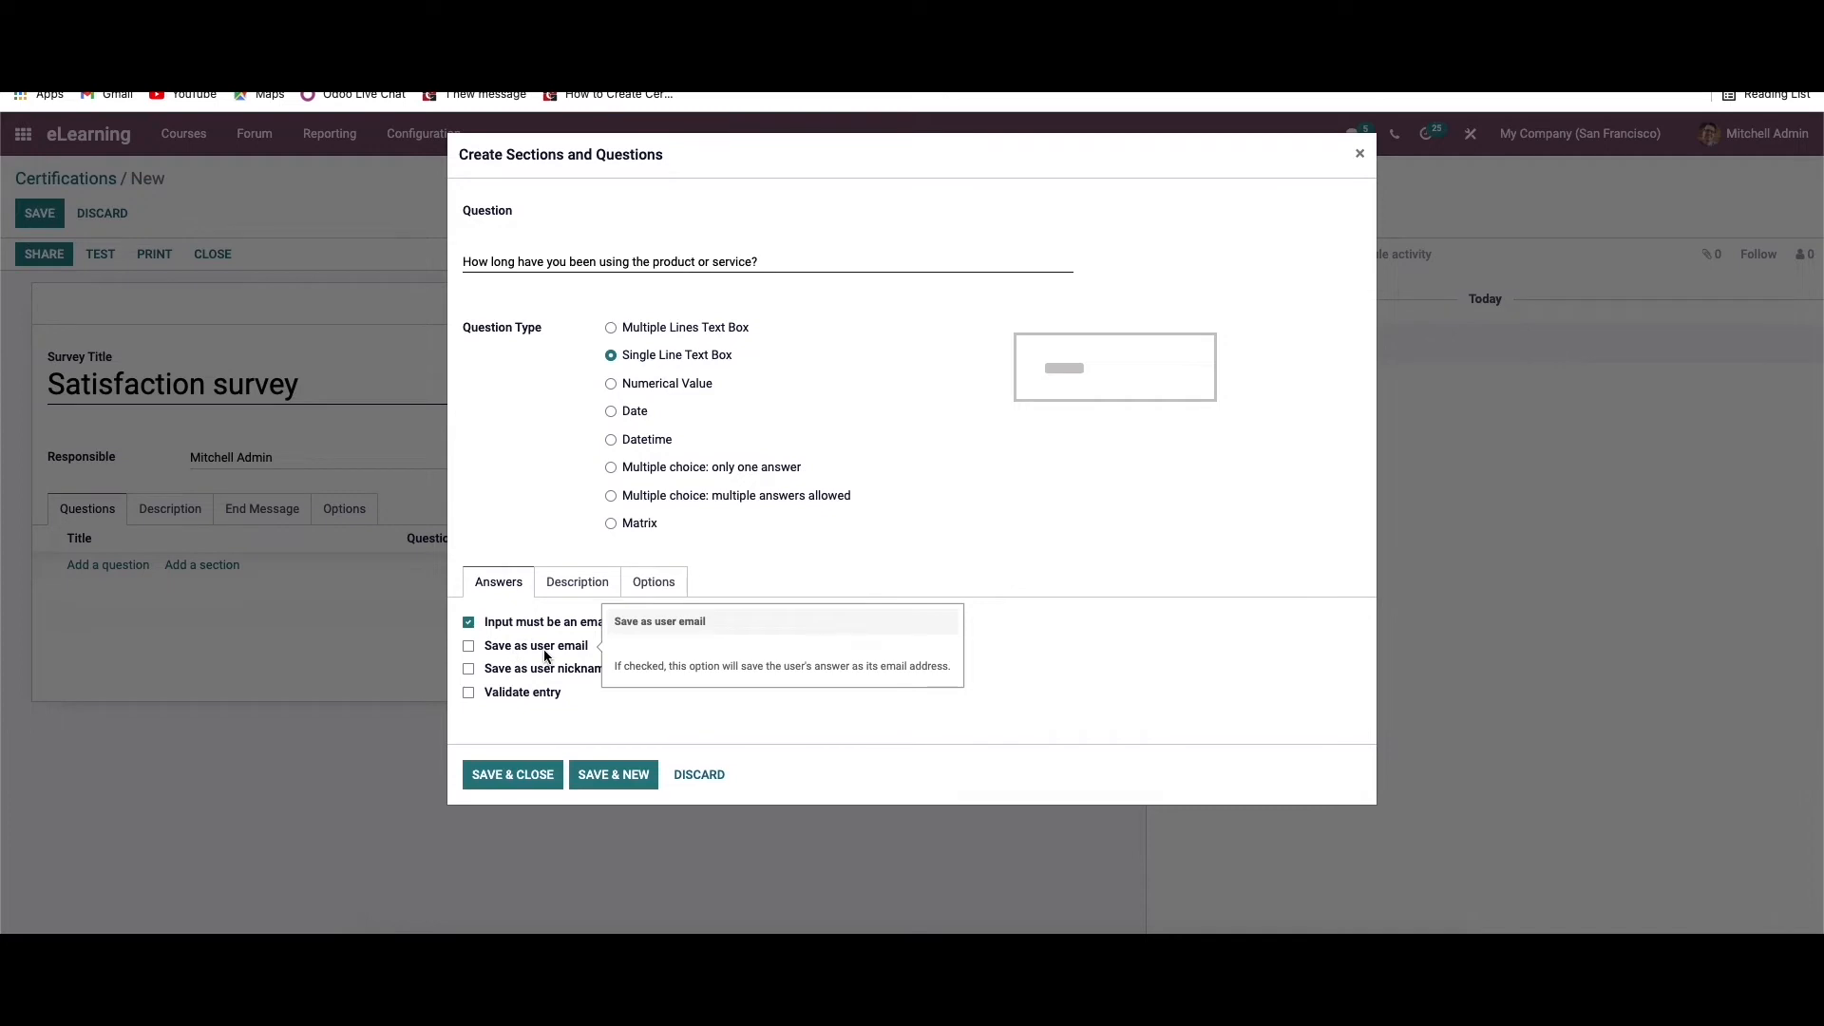
pyautogui.click(467, 647)
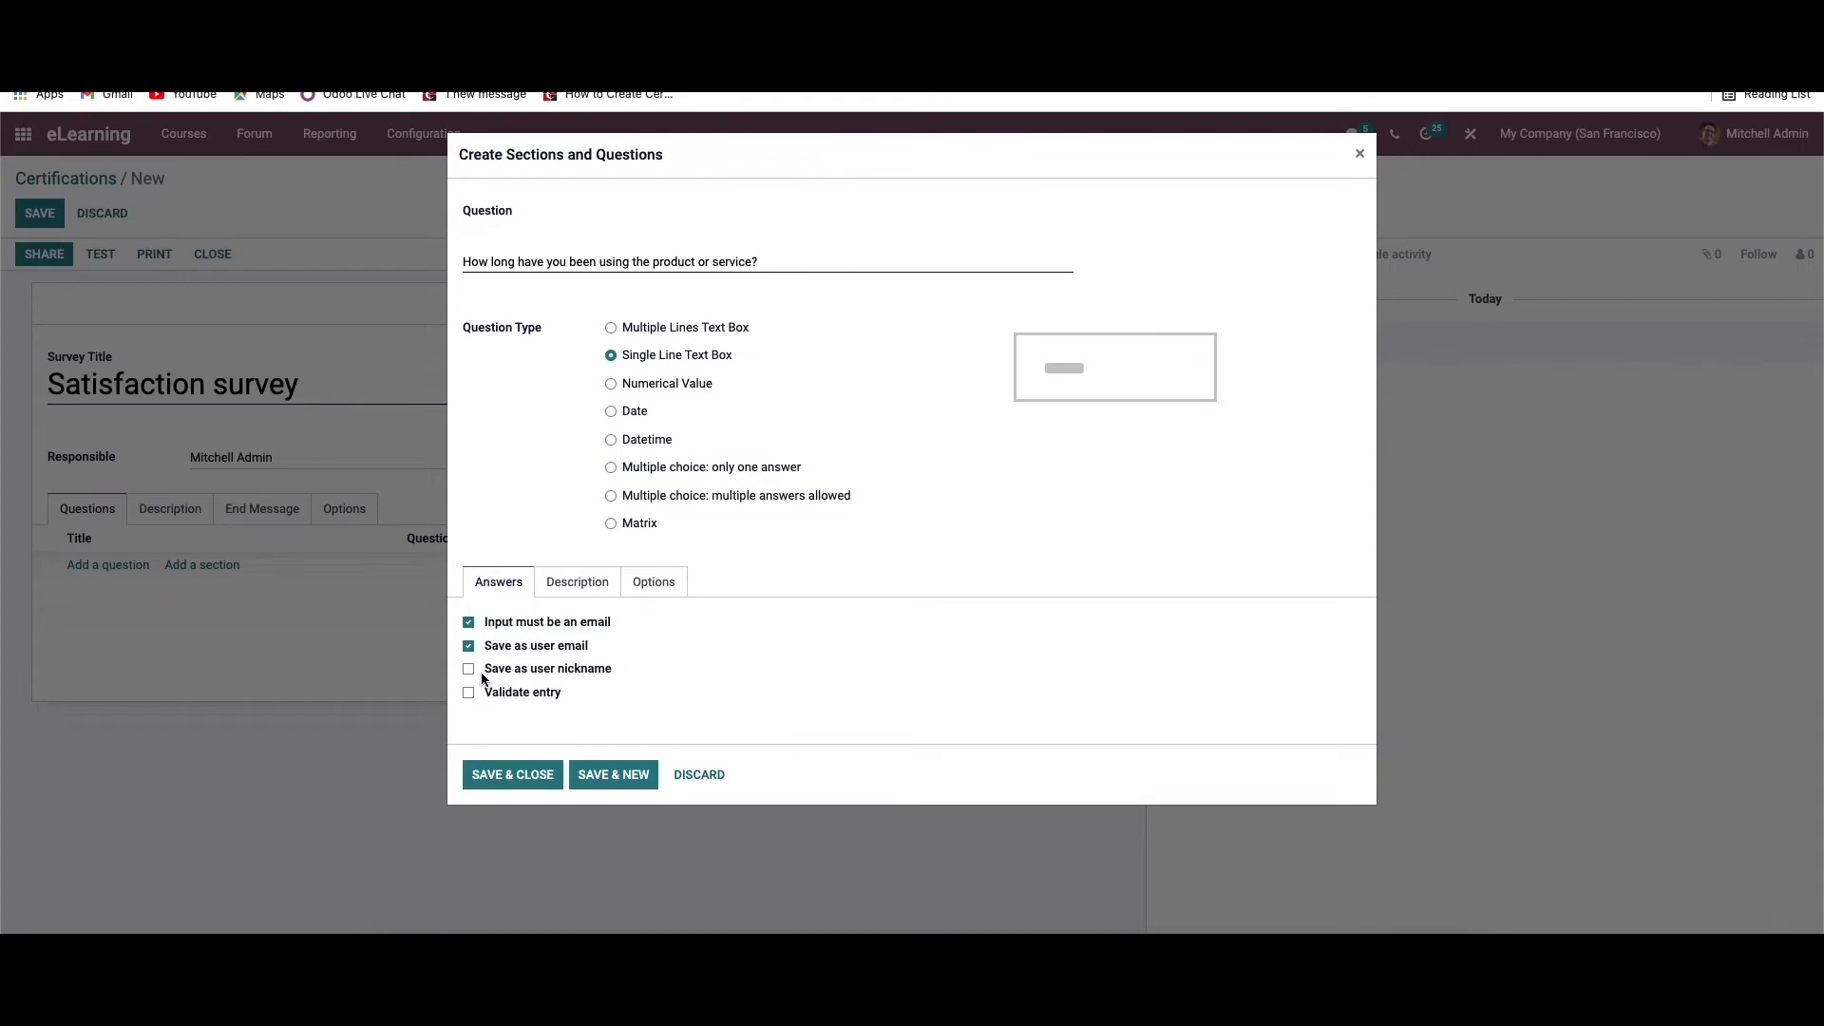
pyautogui.click(468, 670)
pyautogui.click(468, 693)
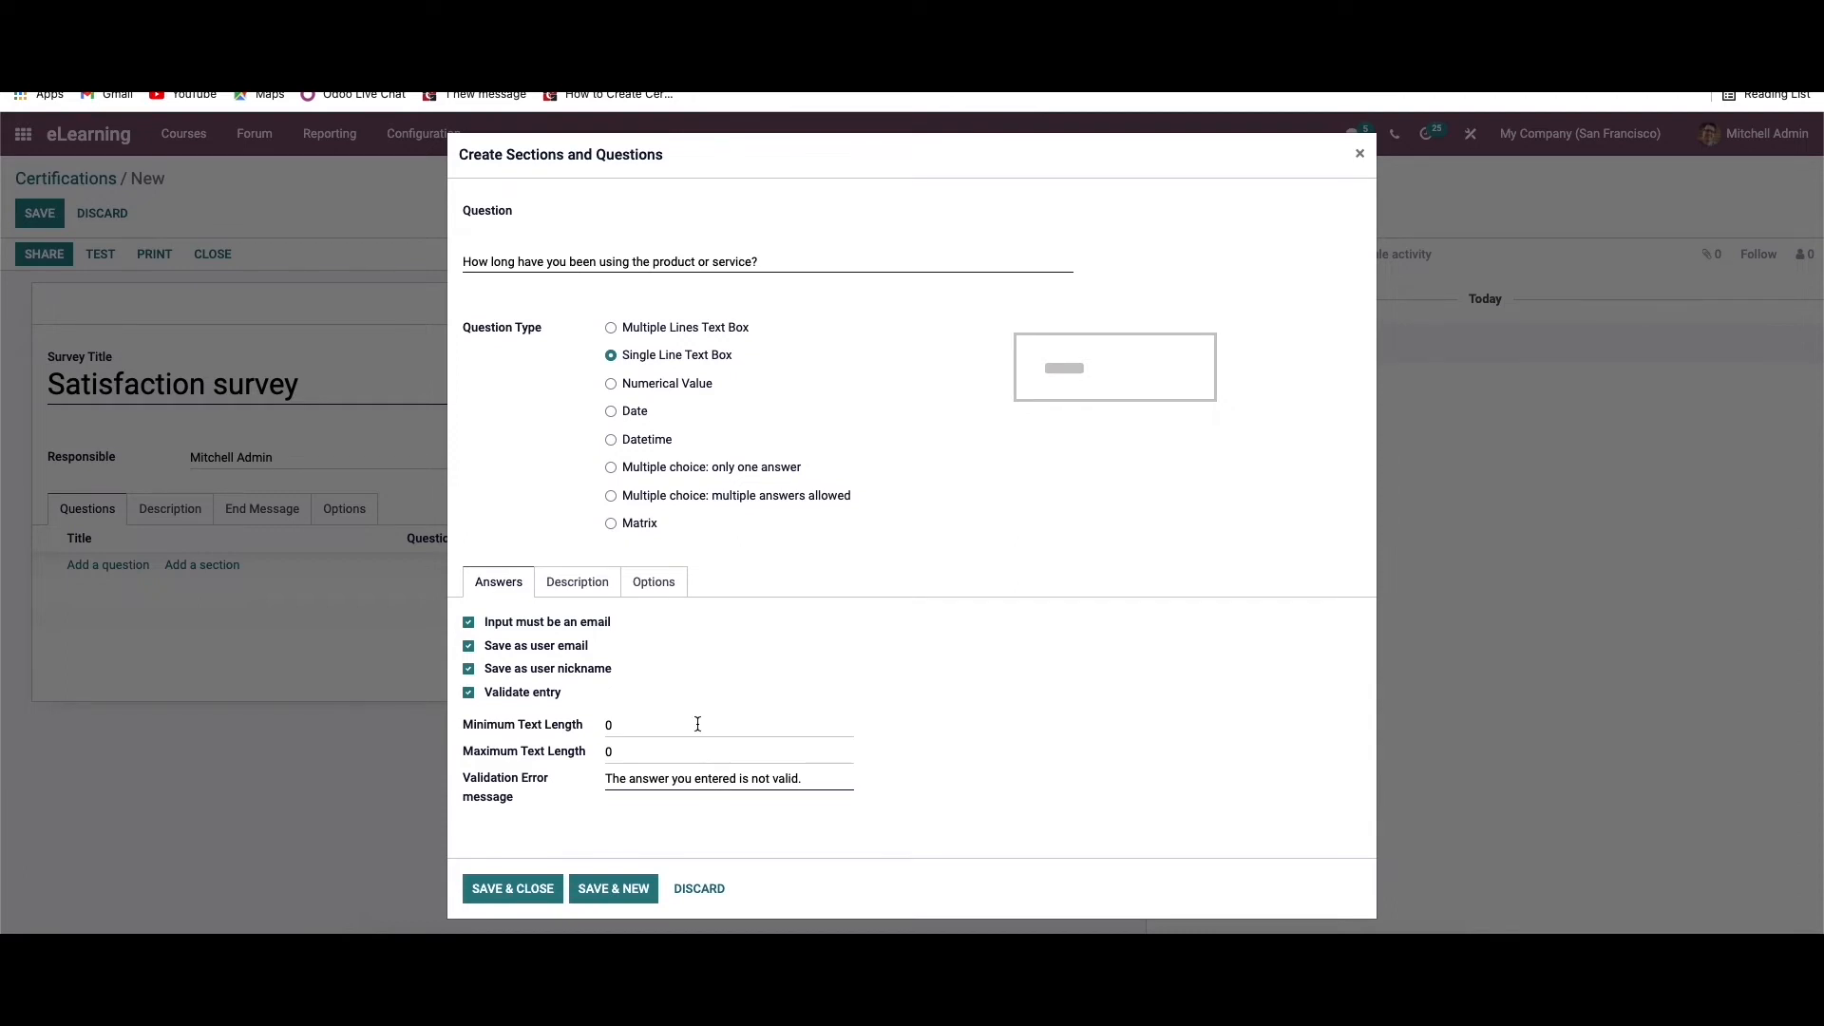
# Try the Numerical Value, Date and Datetime question types in turn and review their answer settings and options
pyautogui.click(611, 383)
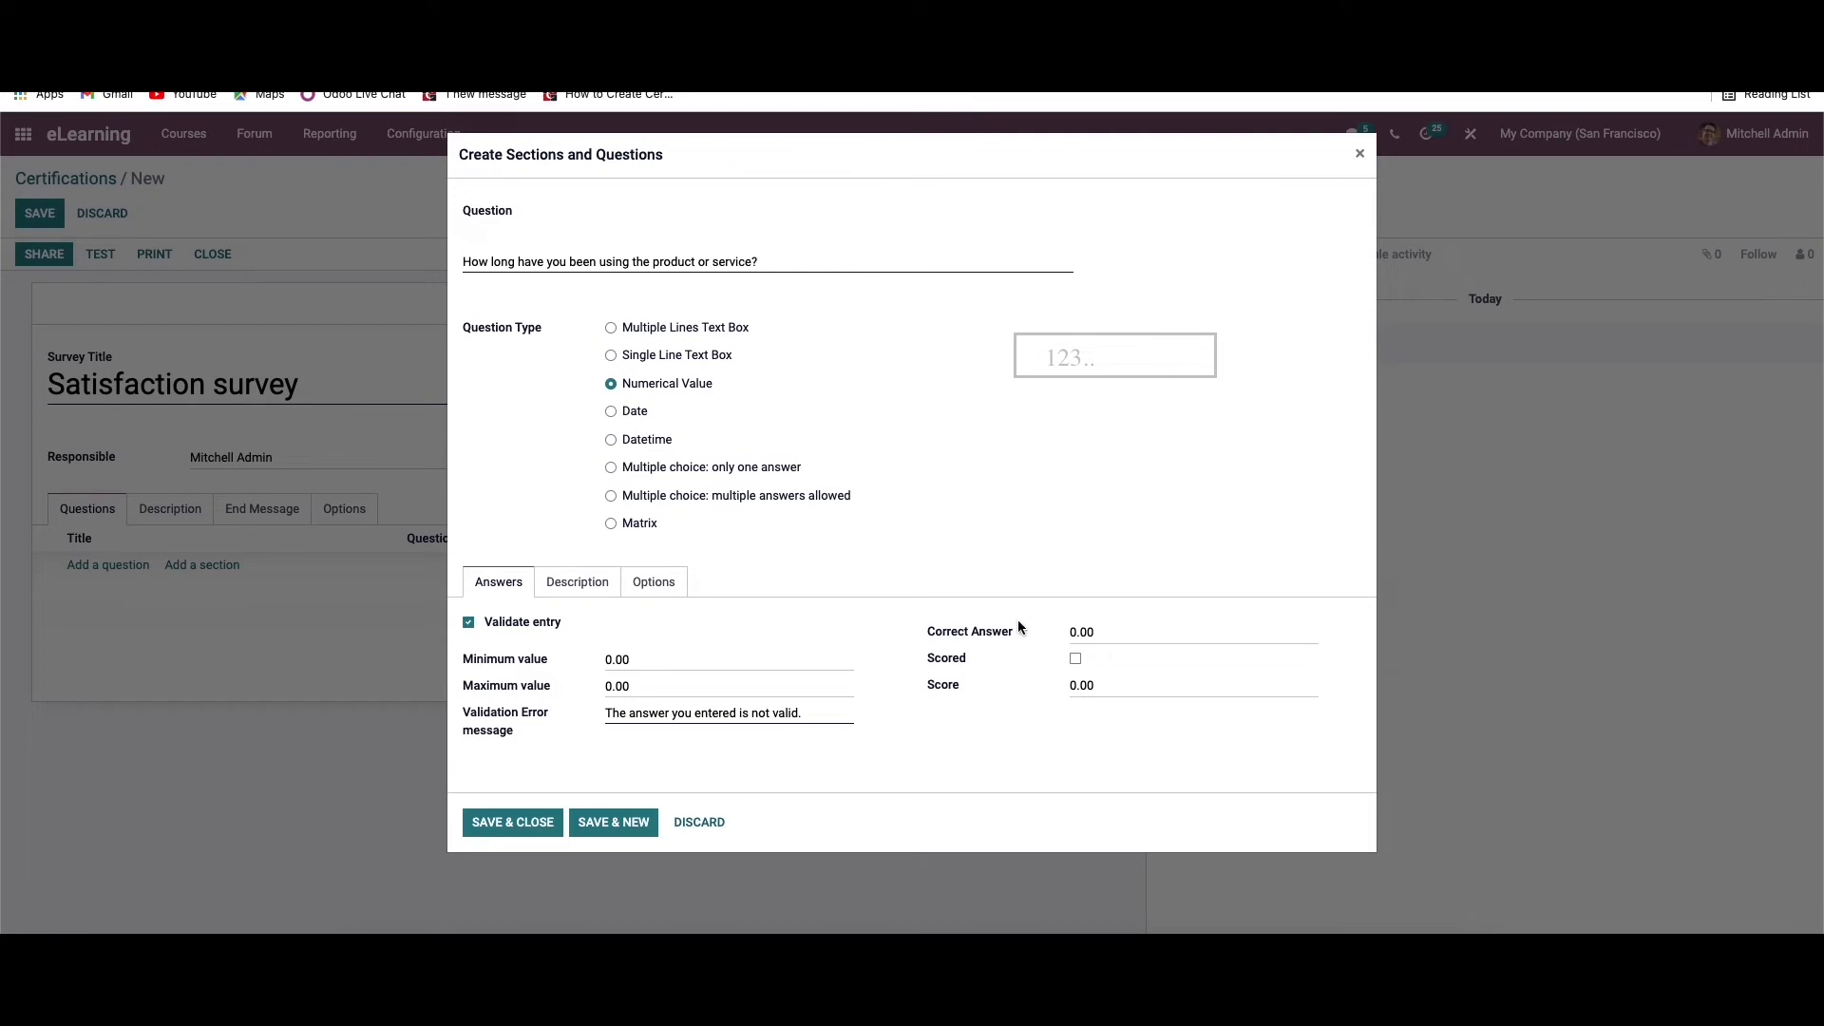
pyautogui.click(1076, 658)
pyautogui.click(611, 414)
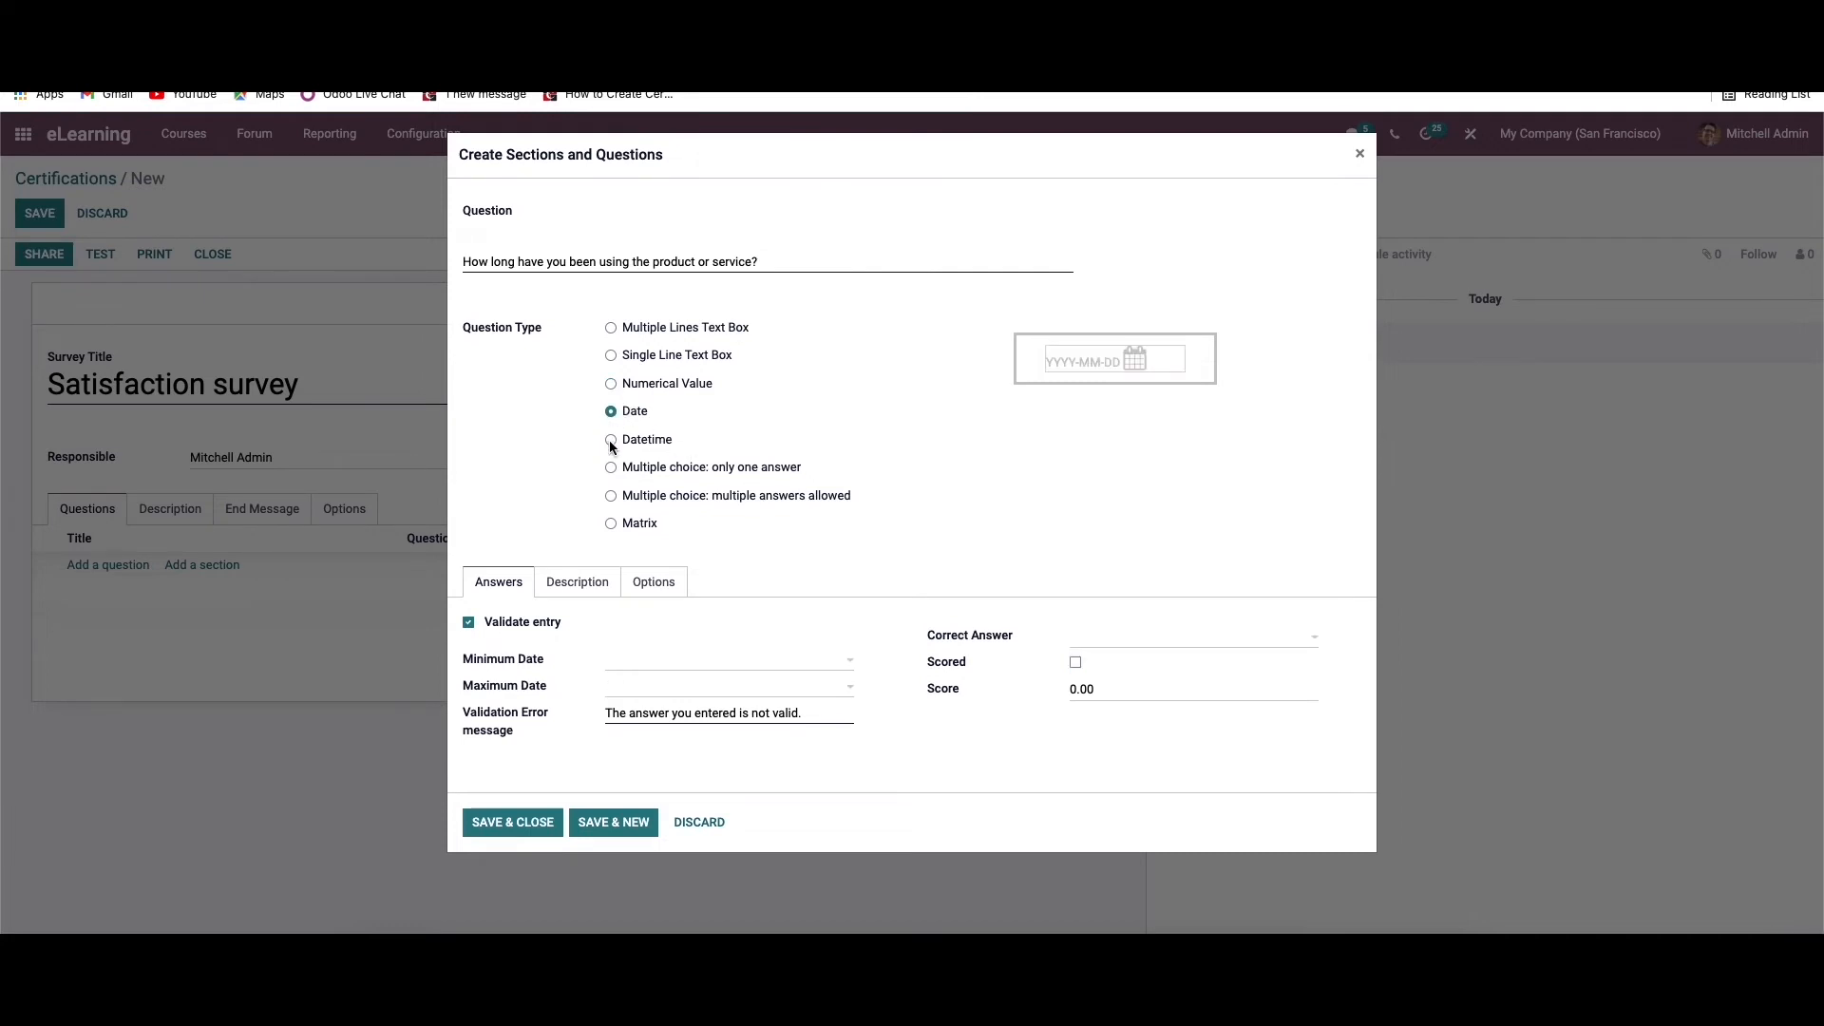
pyautogui.click(611, 442)
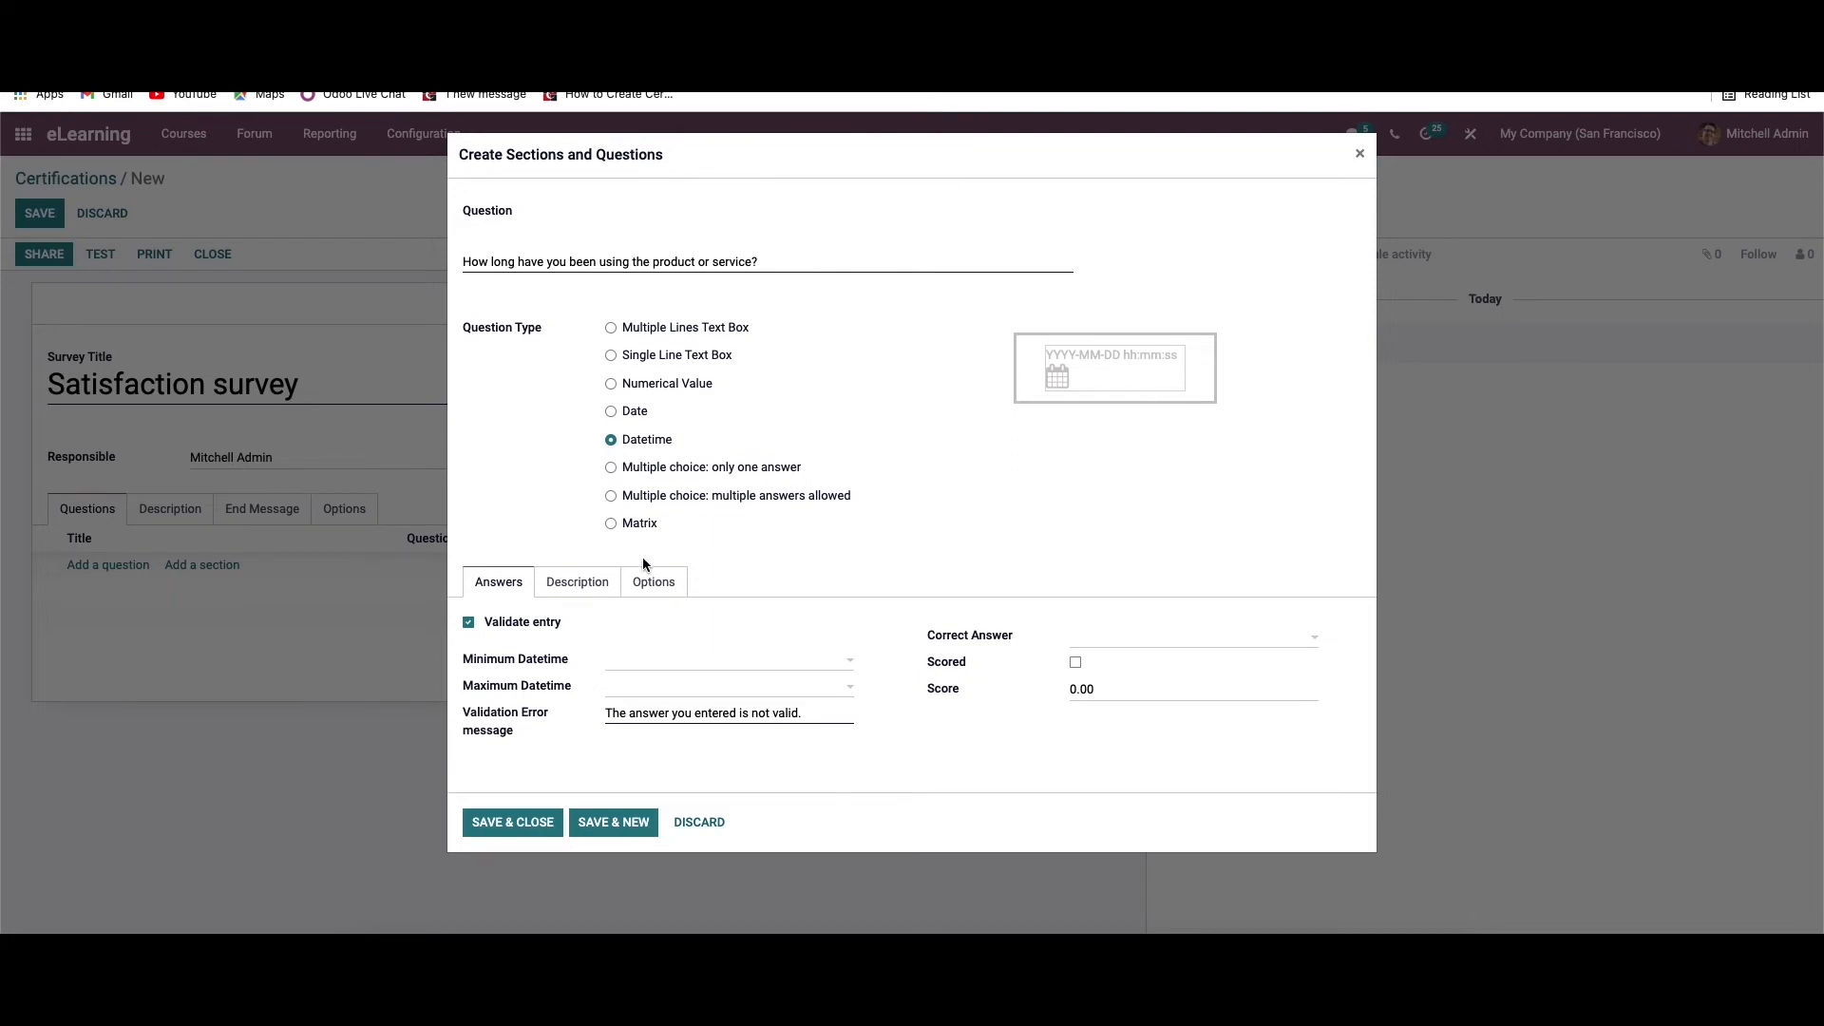
pyautogui.click(652, 583)
pyautogui.scroll(-1, 651, 592)
pyautogui.scroll(1, 651, 592)
# Set the question type to "Multiple choice: only one answer" and add an empty answer line
pyautogui.click(611, 468)
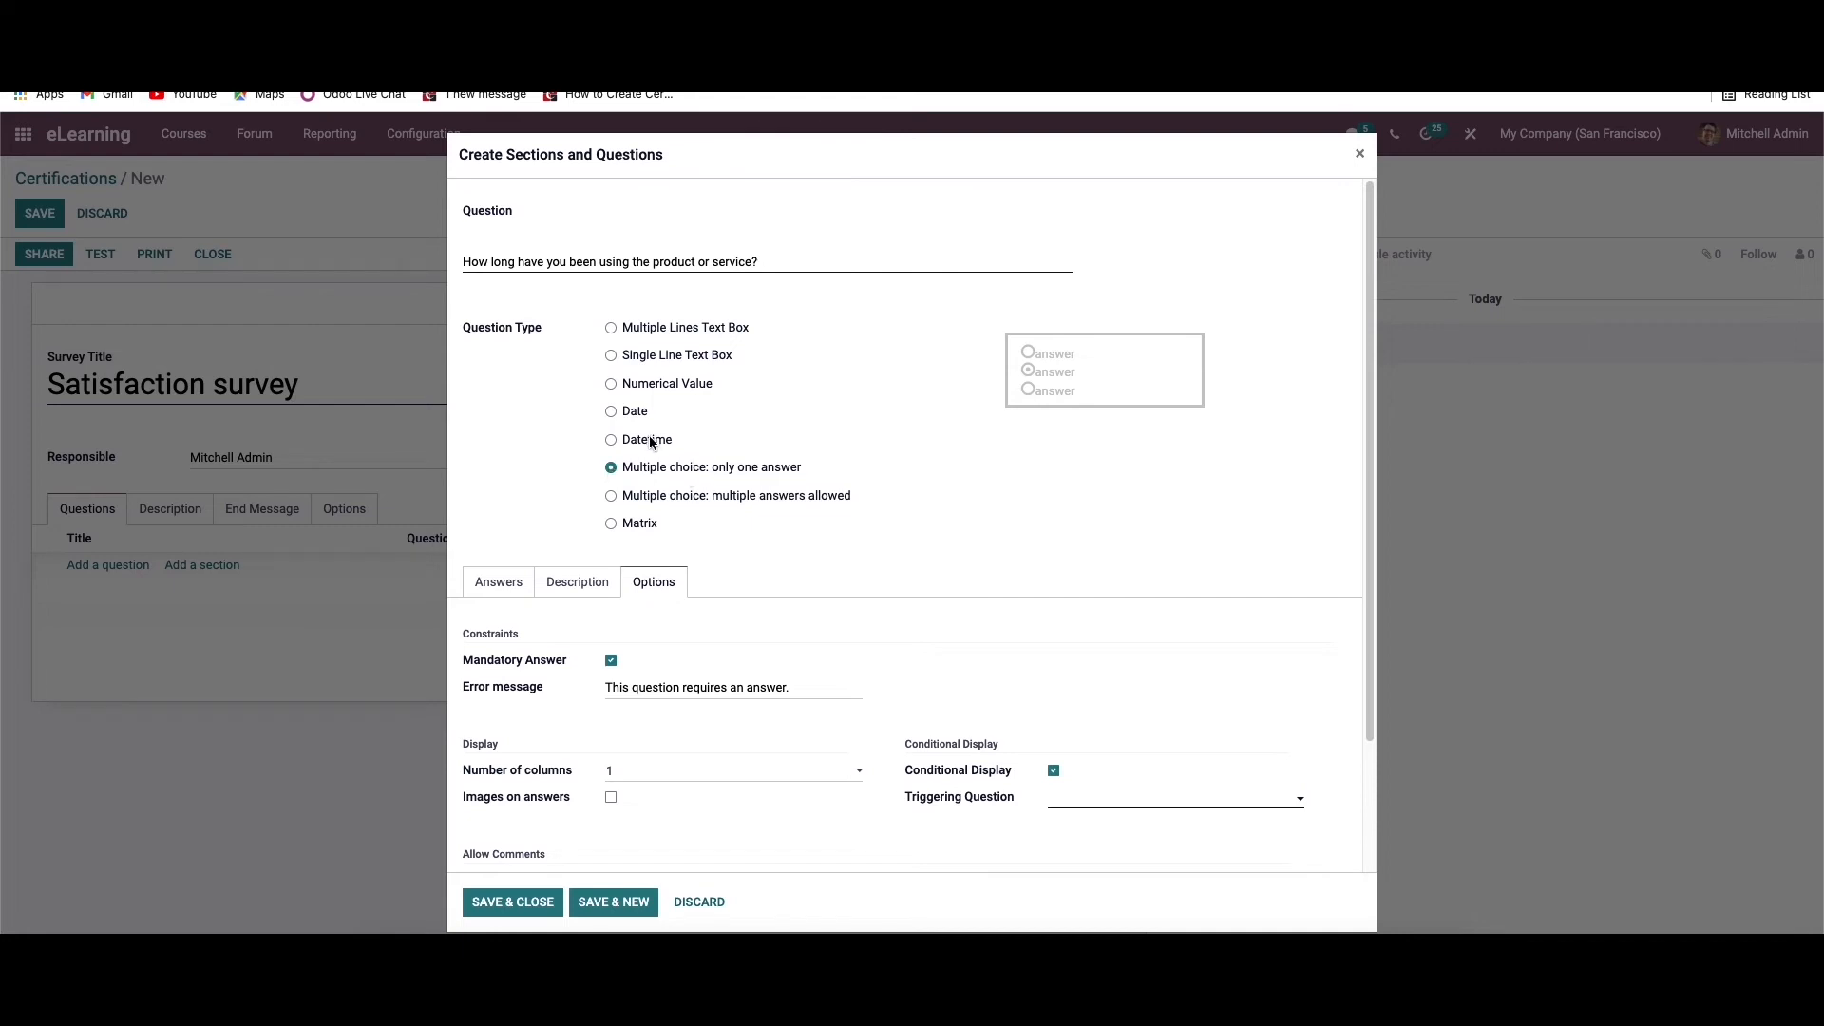
pyautogui.click(504, 587)
pyautogui.click(676, 663)
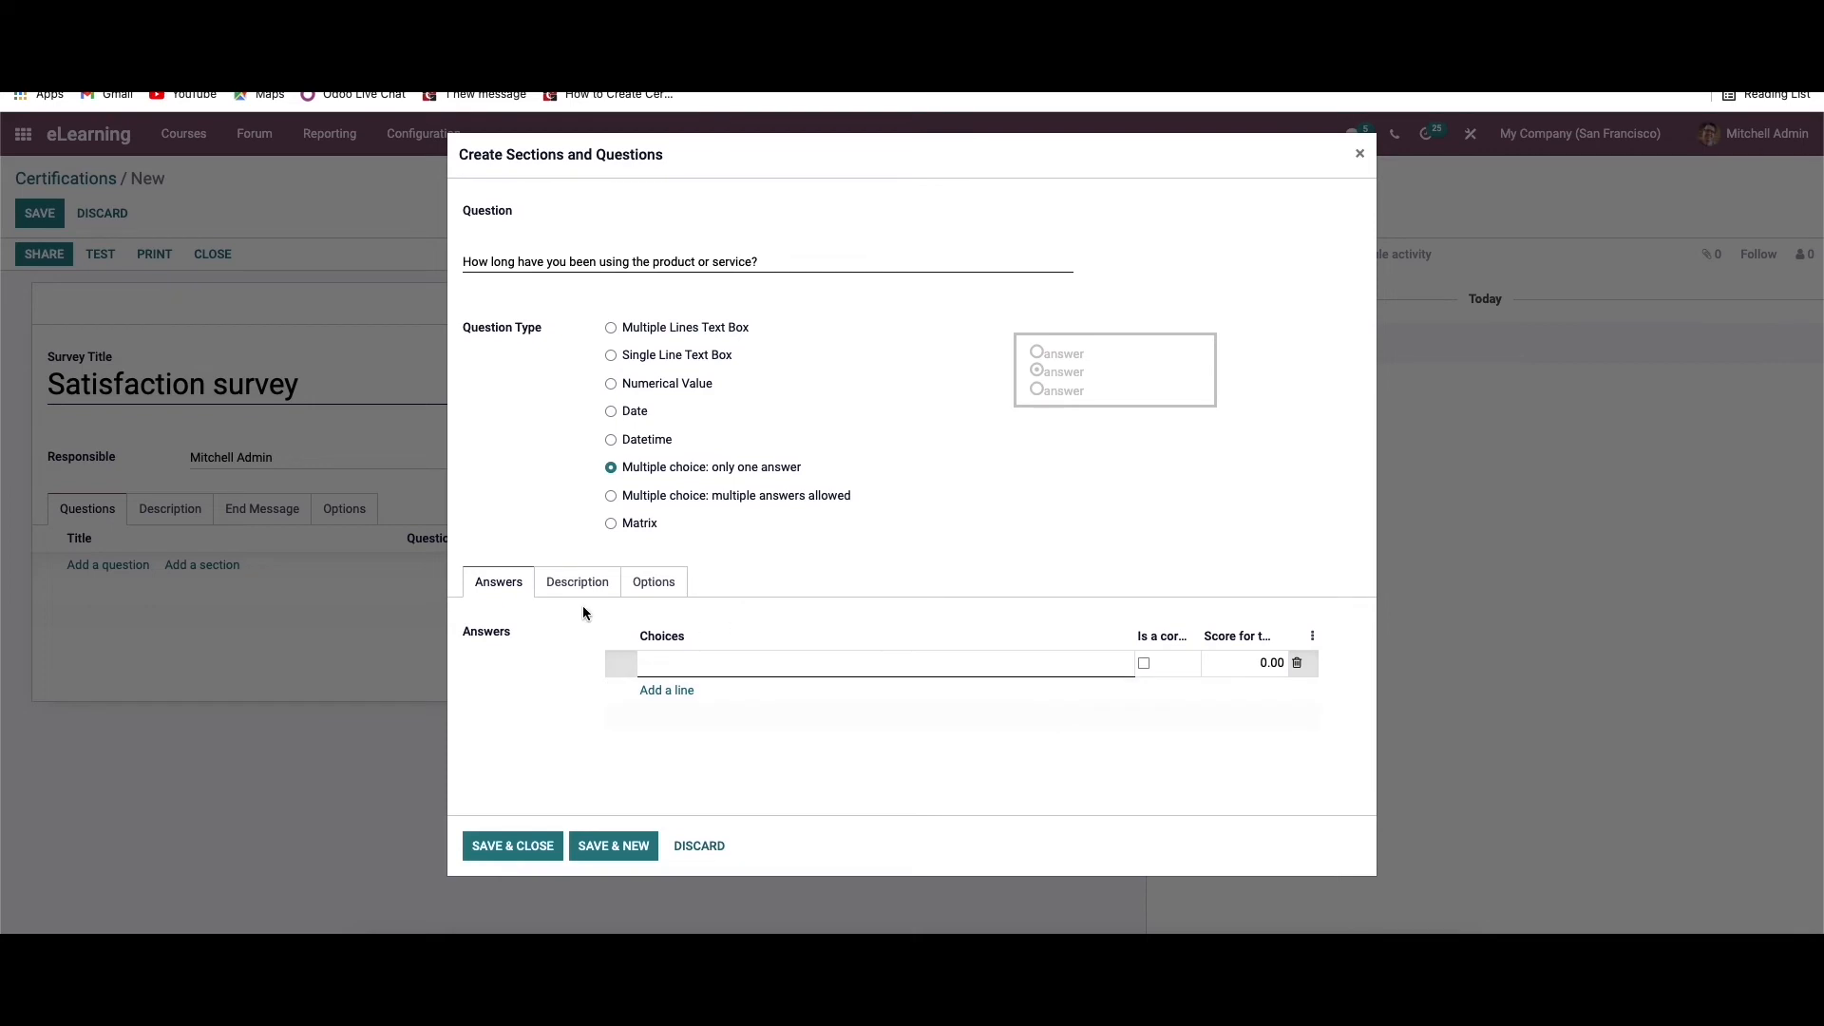
# Check which column counts are available in the multiple-choice question's display options
pyautogui.click(667, 587)
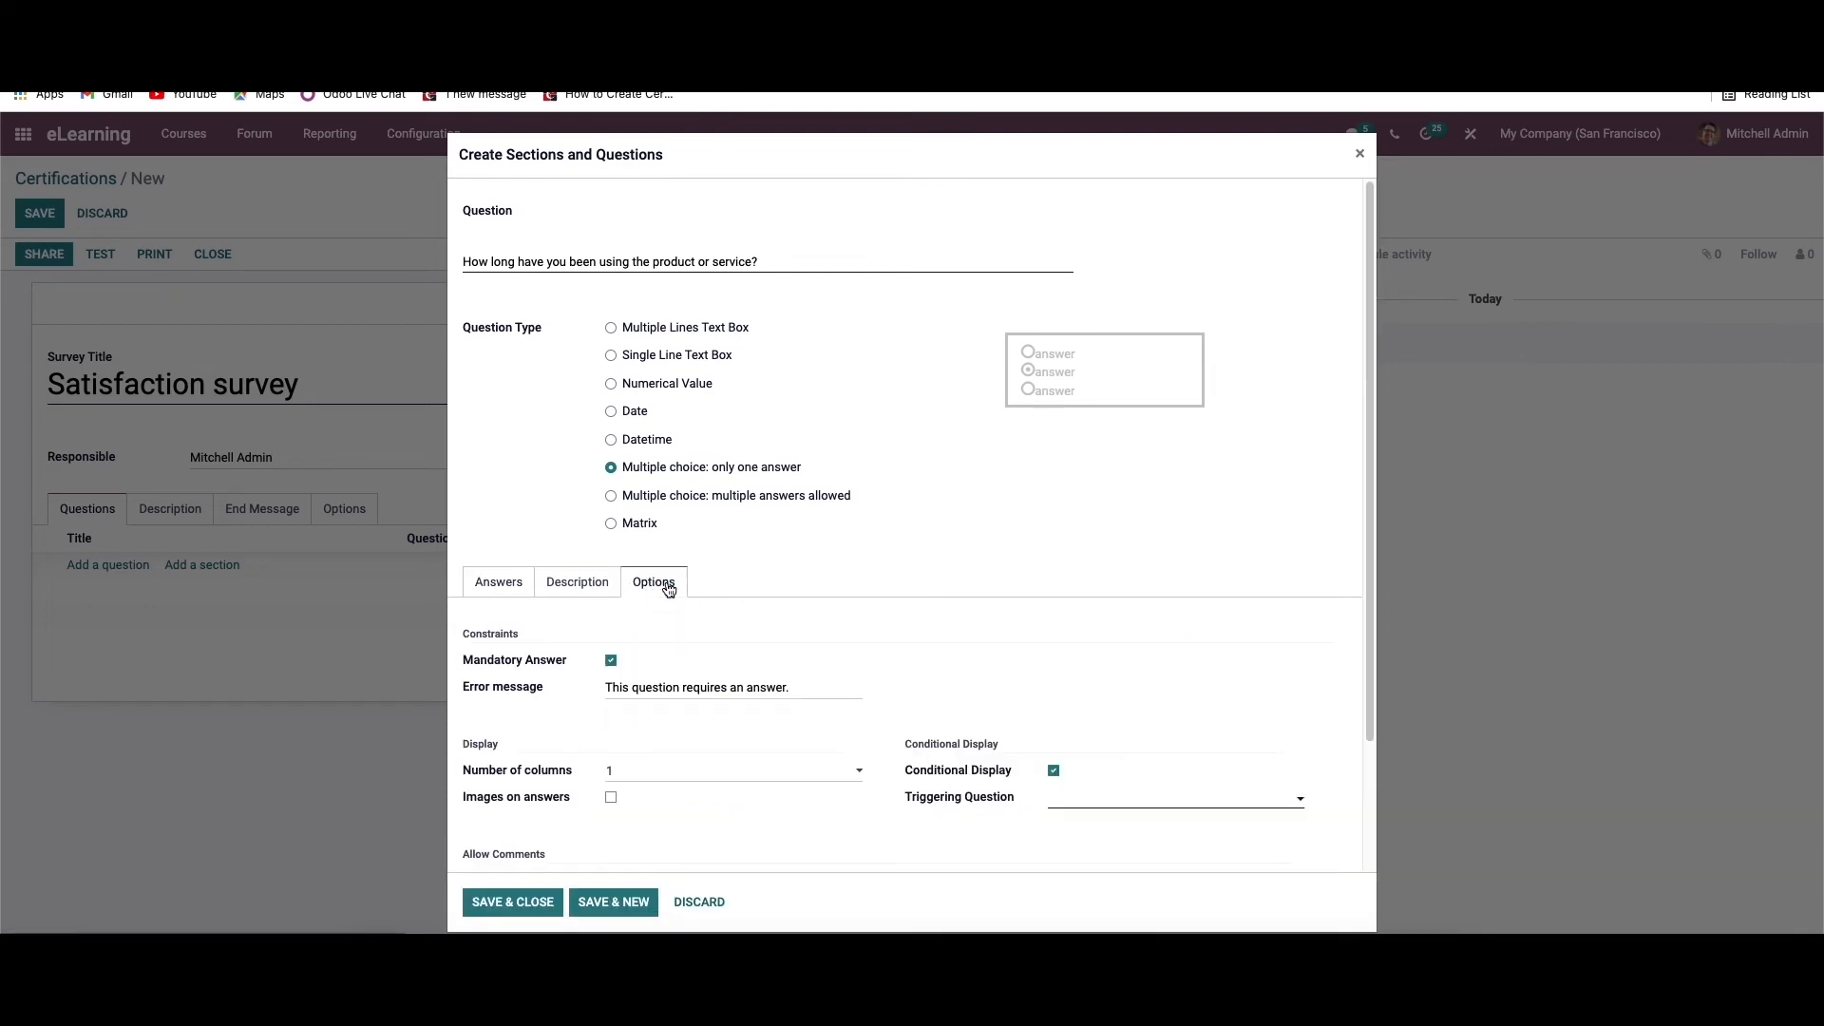
pyautogui.scroll(-3, 668, 588)
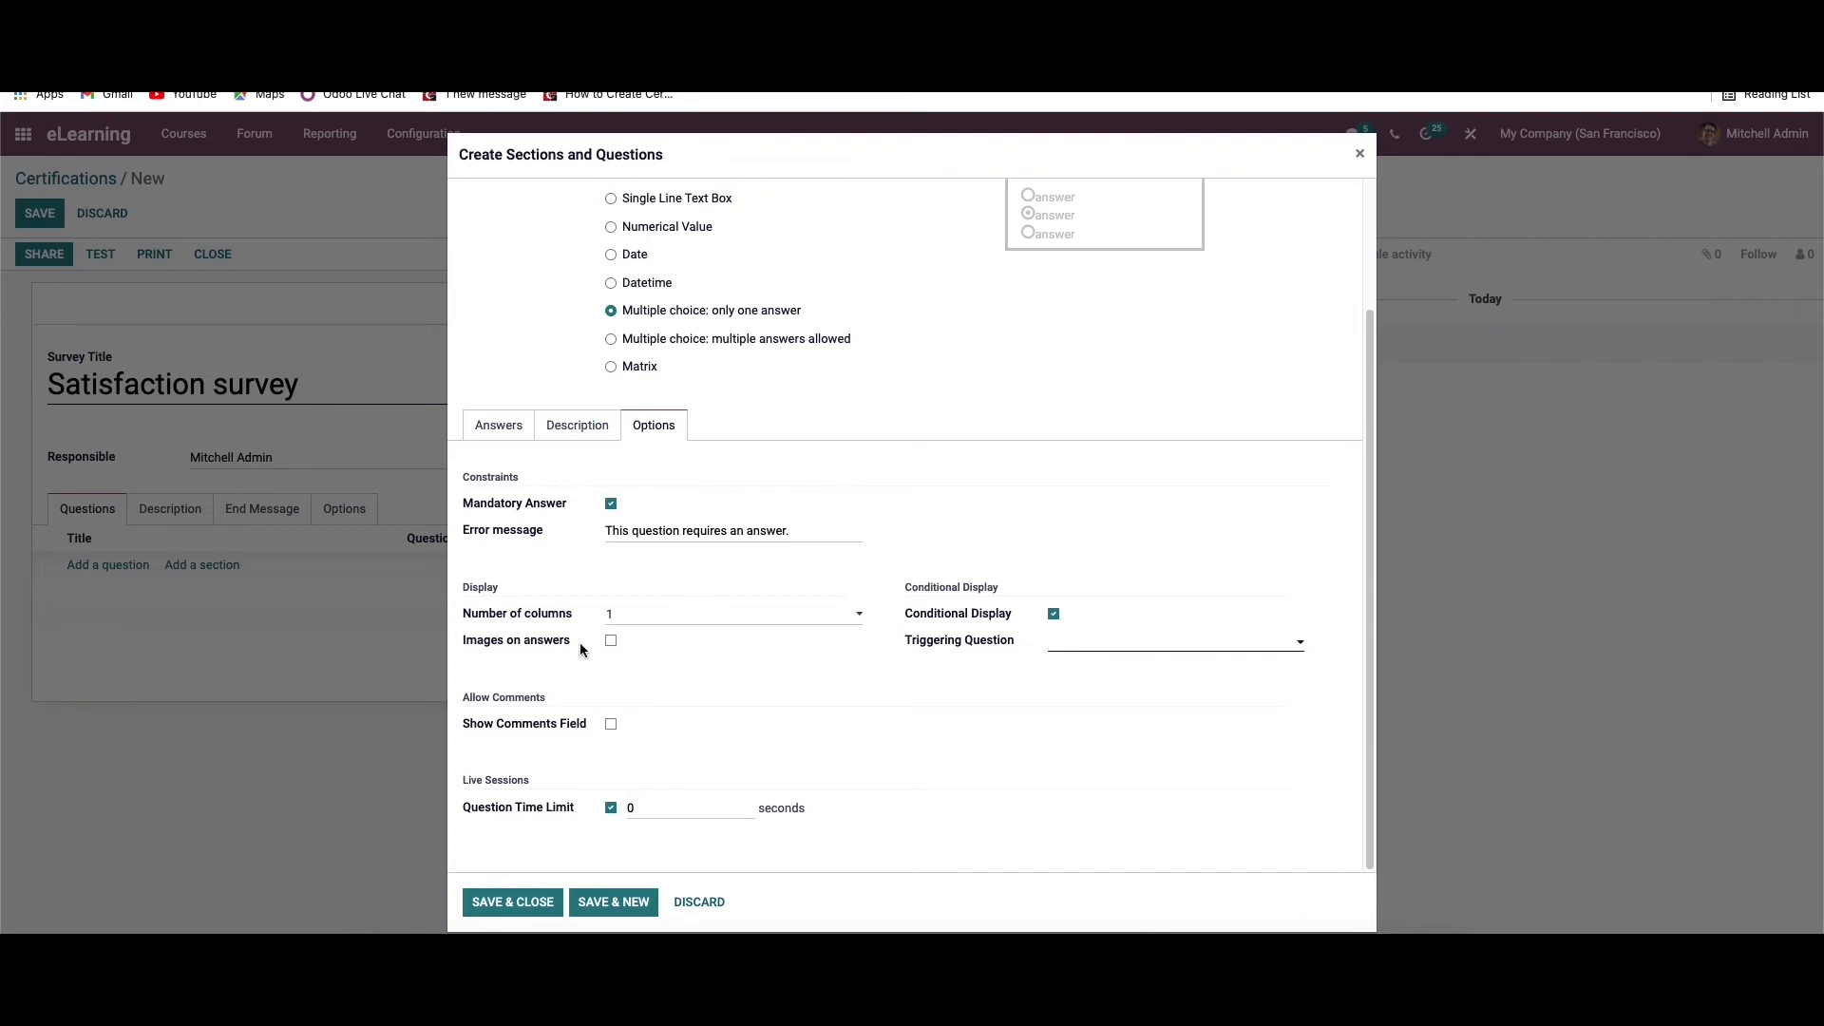
pyautogui.click(656, 616)
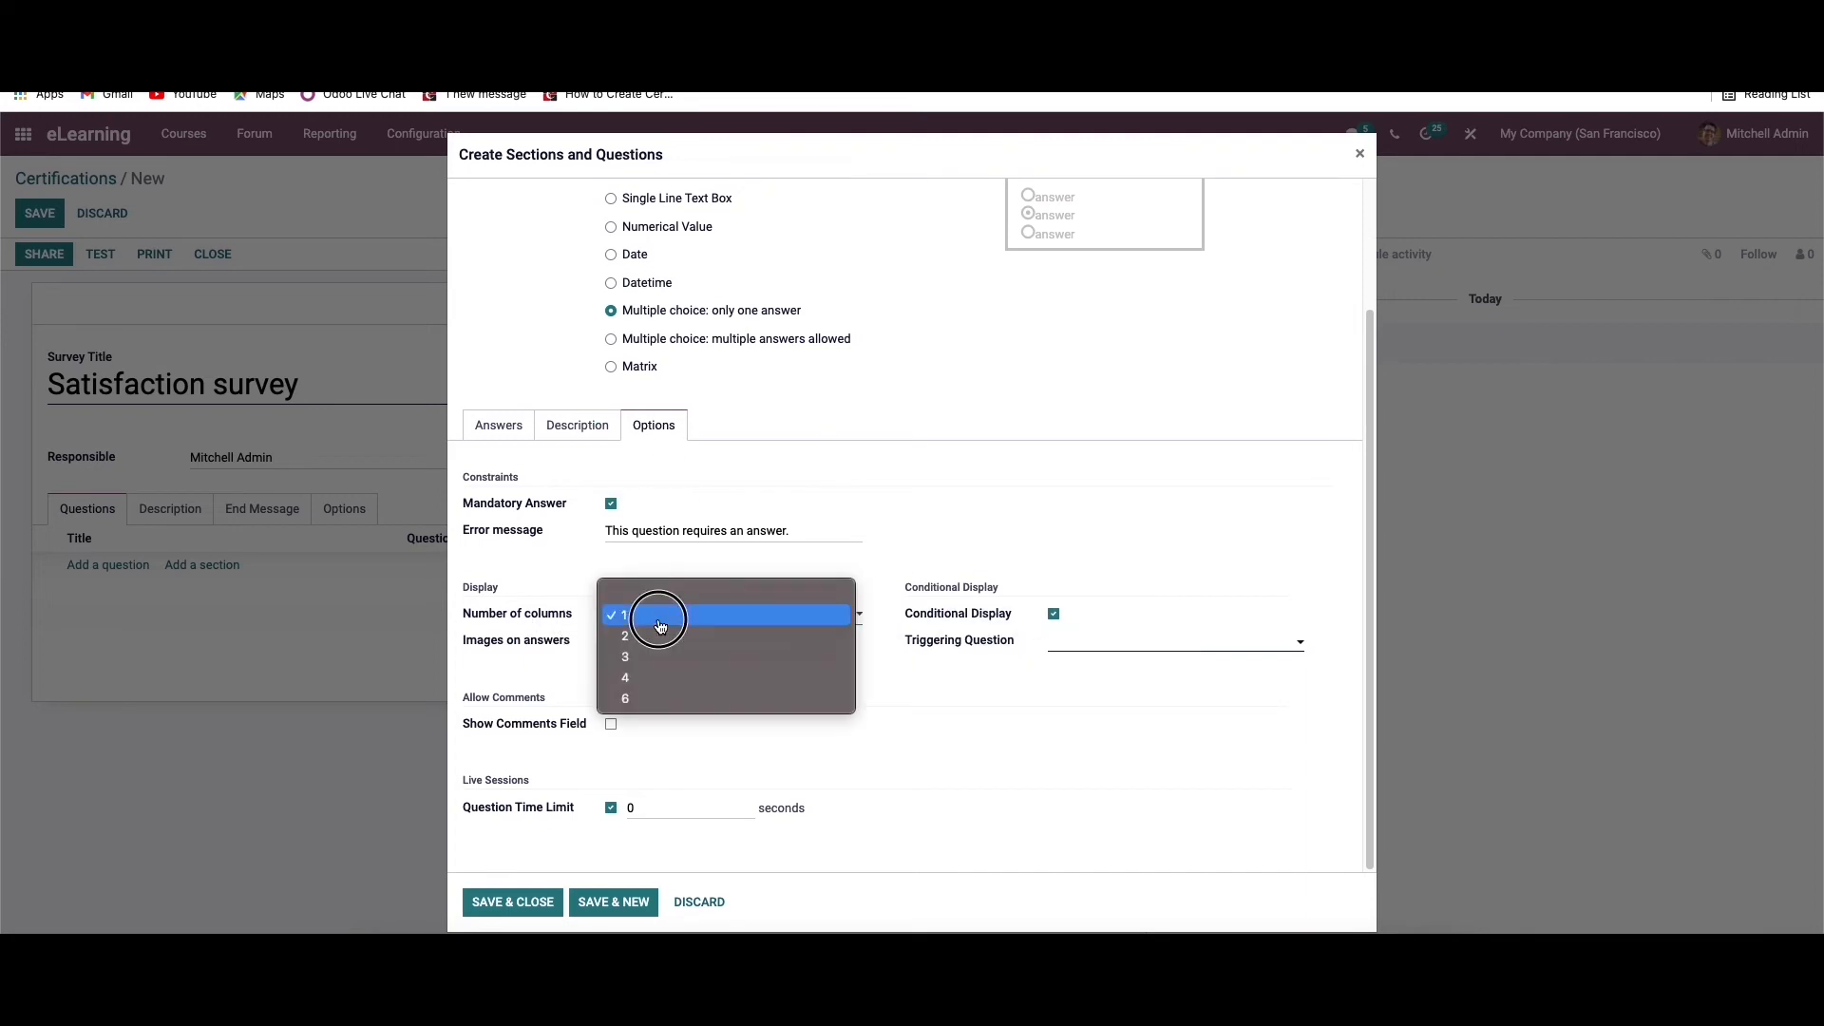
pyautogui.click(539, 585)
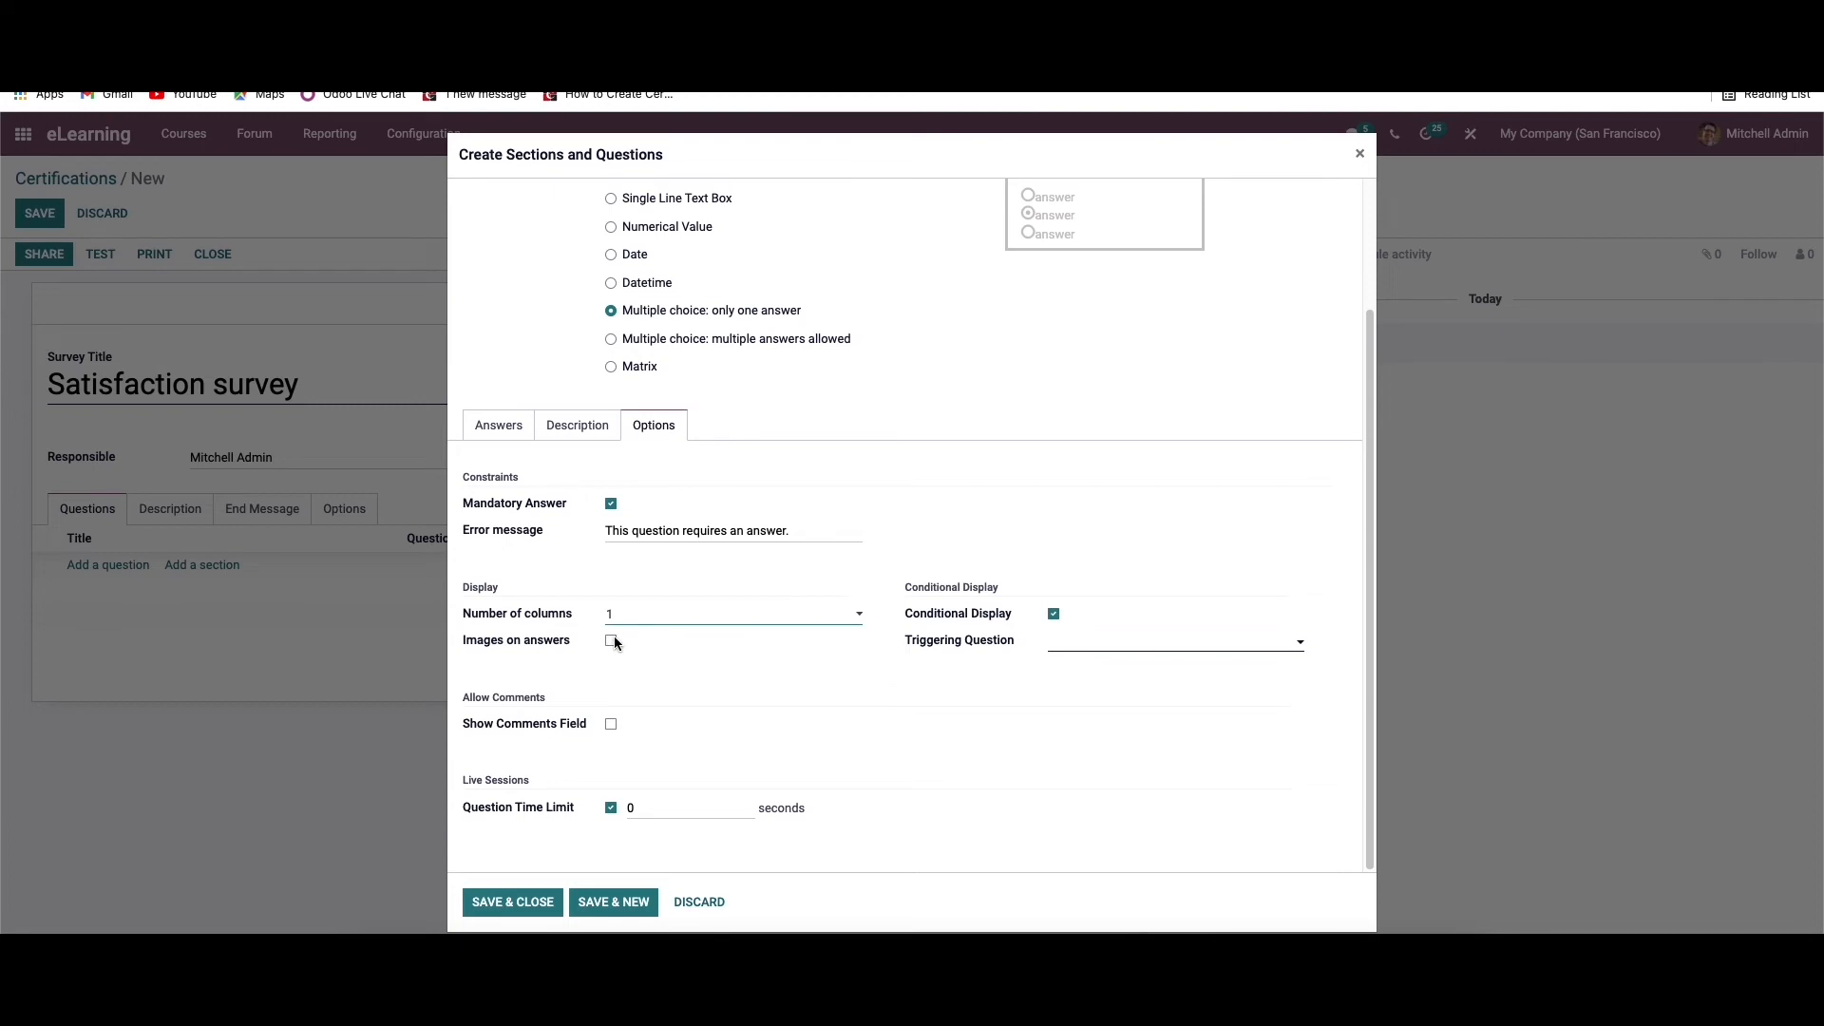
# Enable images on answers and the comments field for the question, and make the comment field an answer choice
pyautogui.click(611, 641)
pyautogui.click(611, 724)
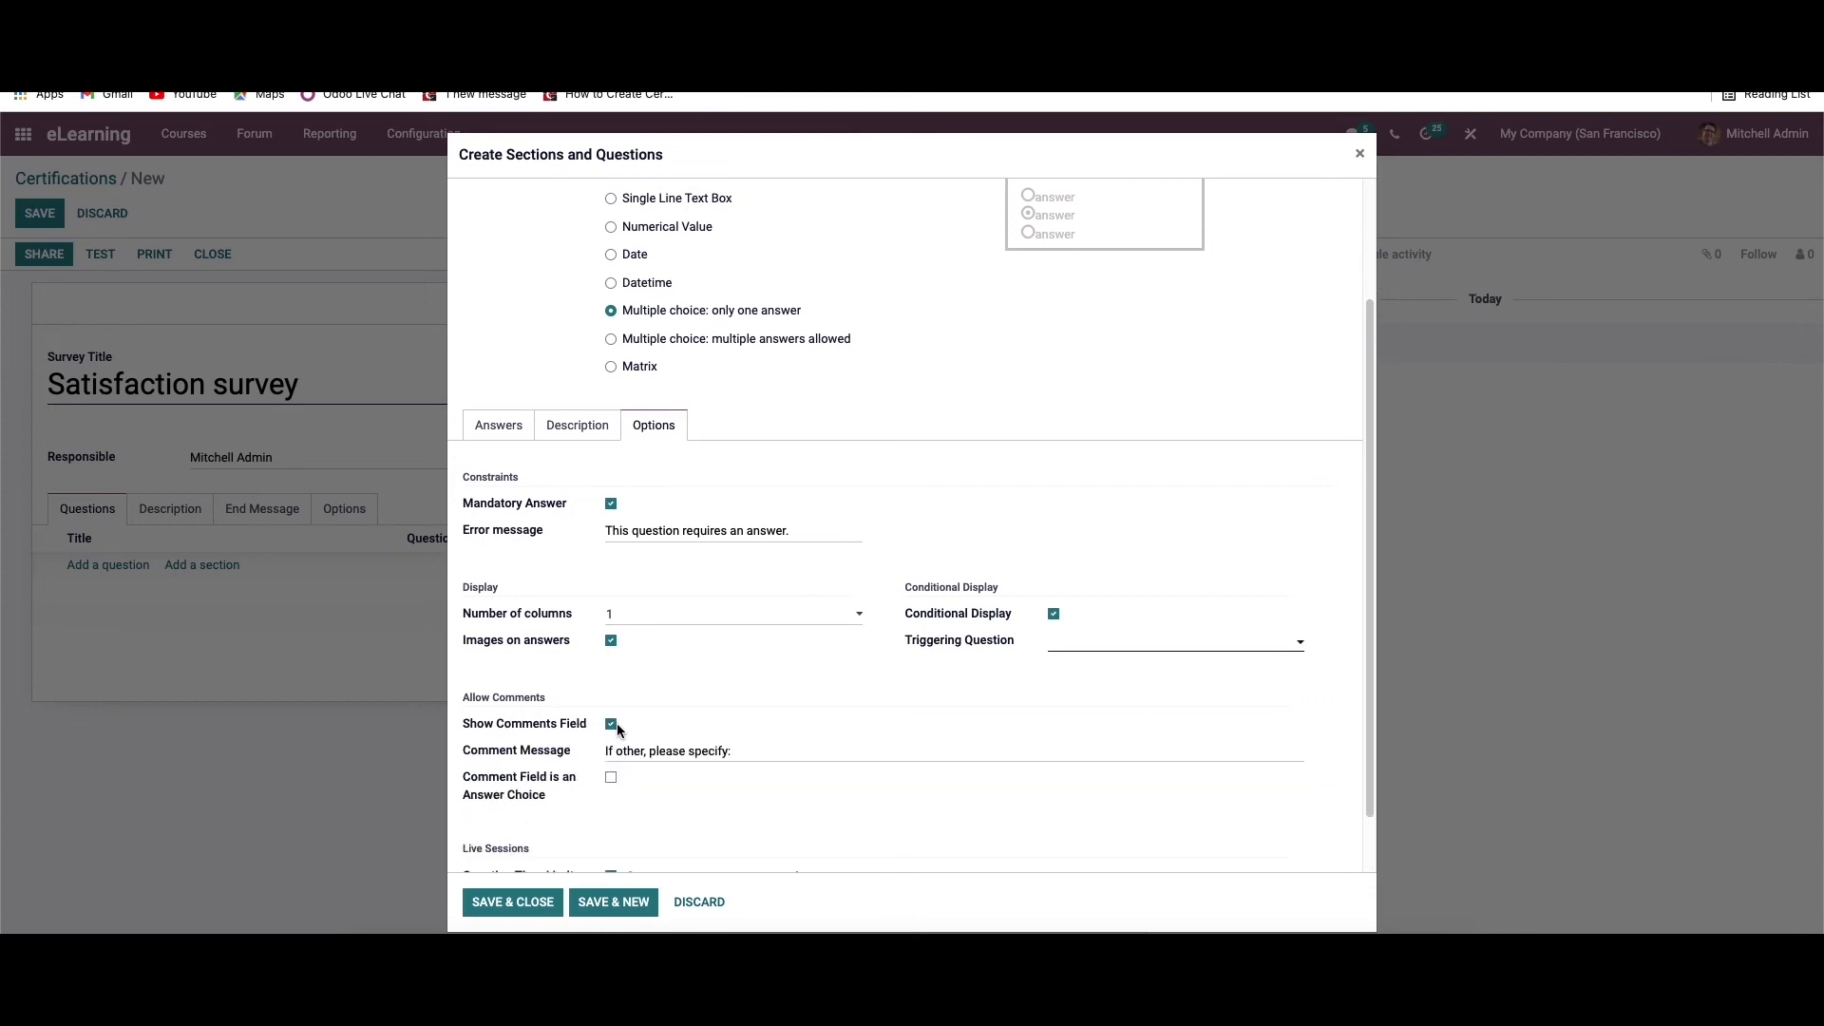
pyautogui.scroll(-1, 613, 721)
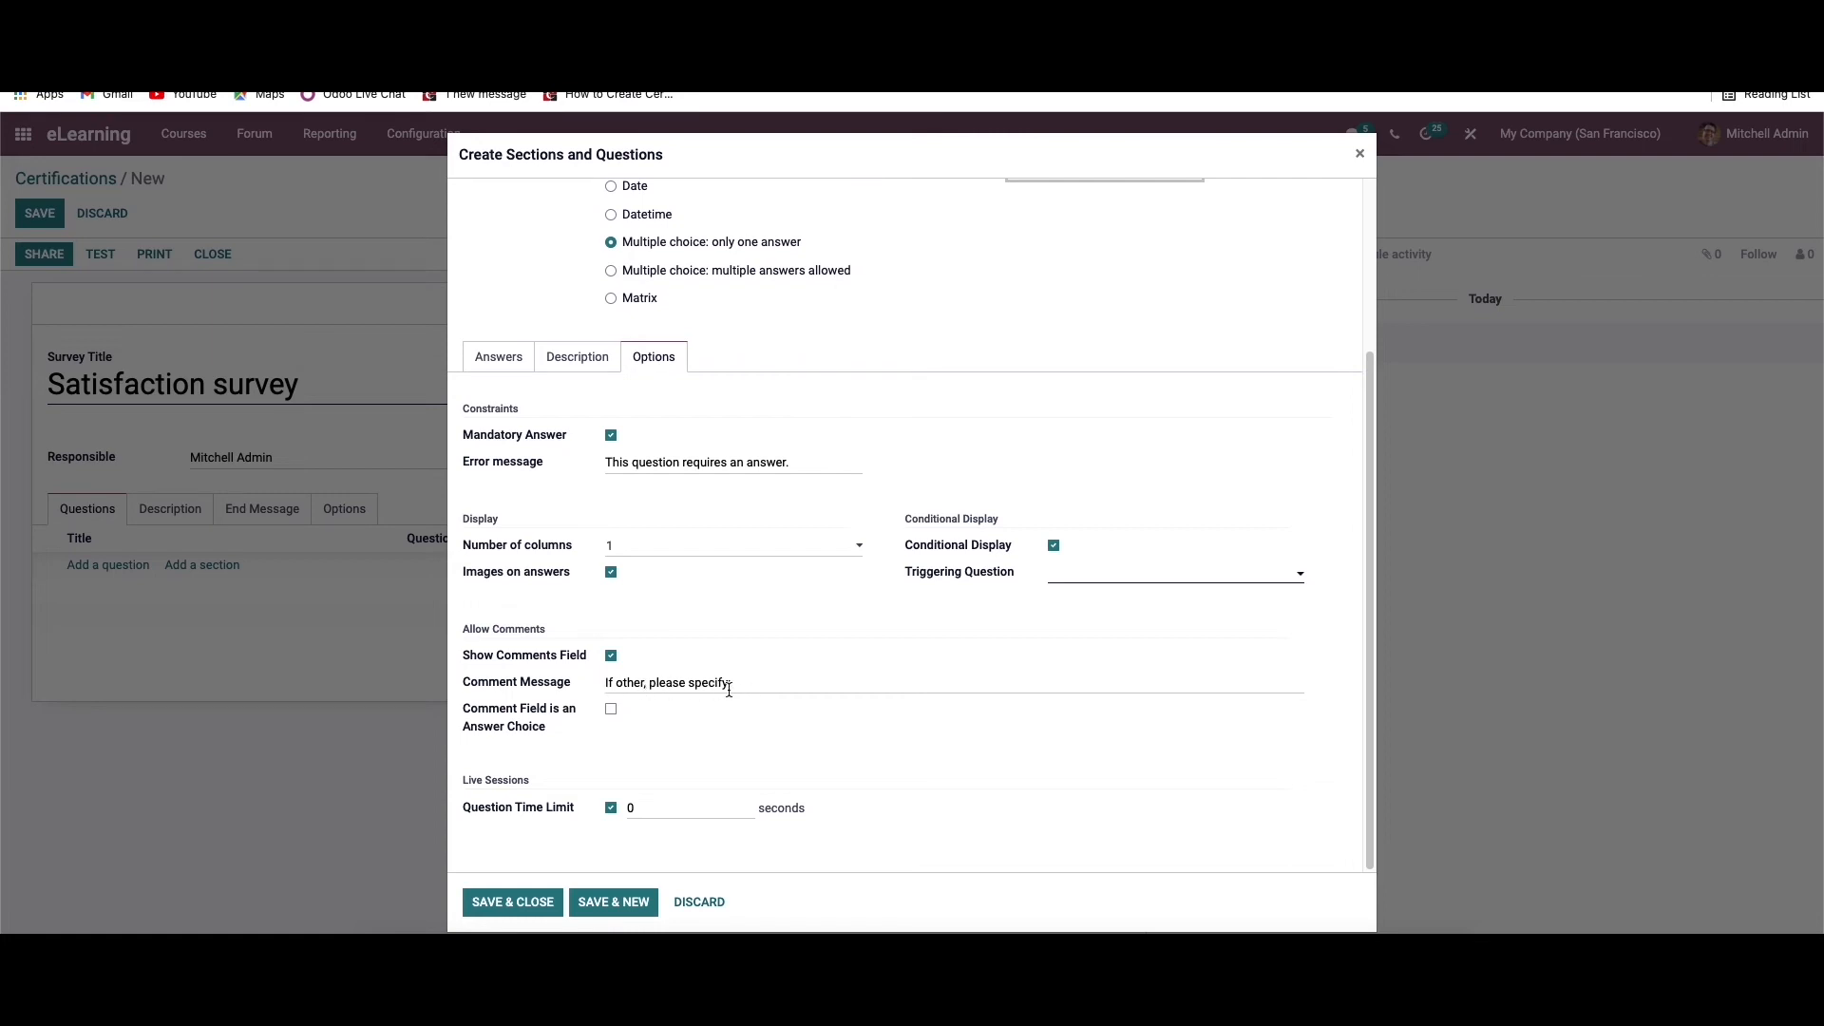
pyautogui.click(611, 709)
# Set the question type to "Multiple choice: multiple answers allowed" and add another empty answer line
pyautogui.scroll(3, 581, 728)
pyautogui.click(611, 496)
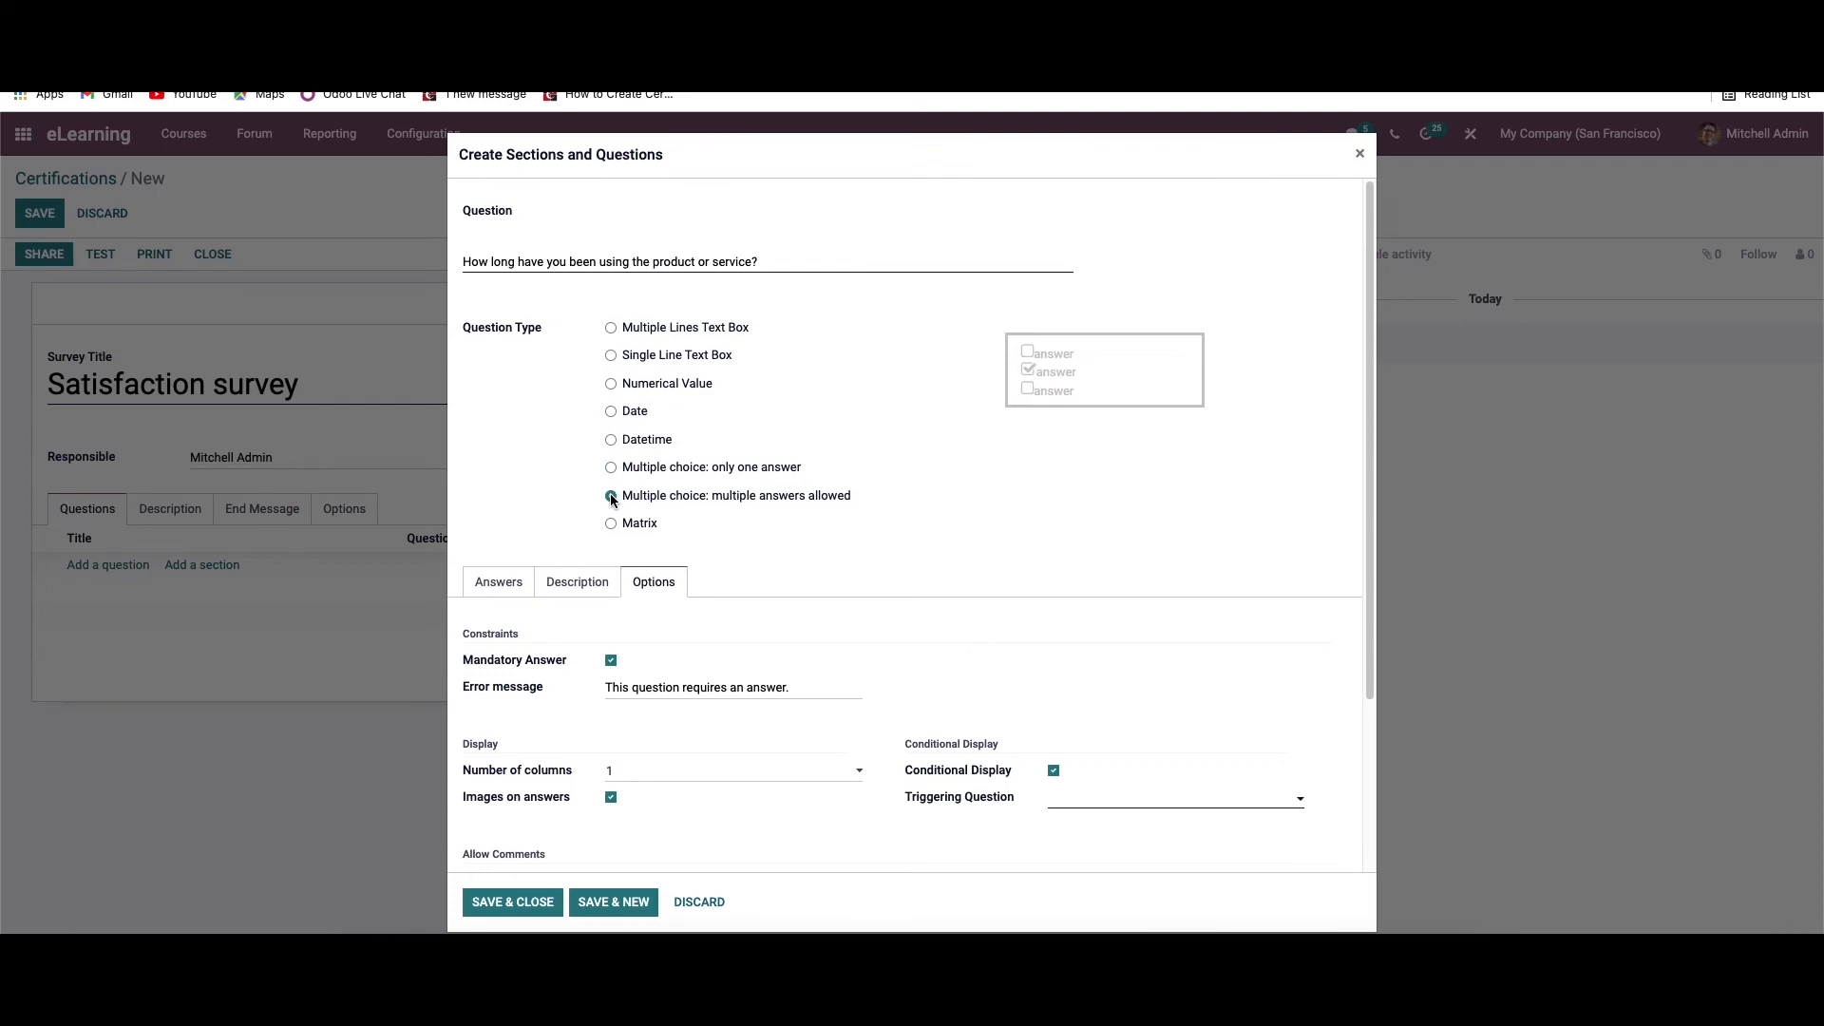
pyautogui.click(502, 581)
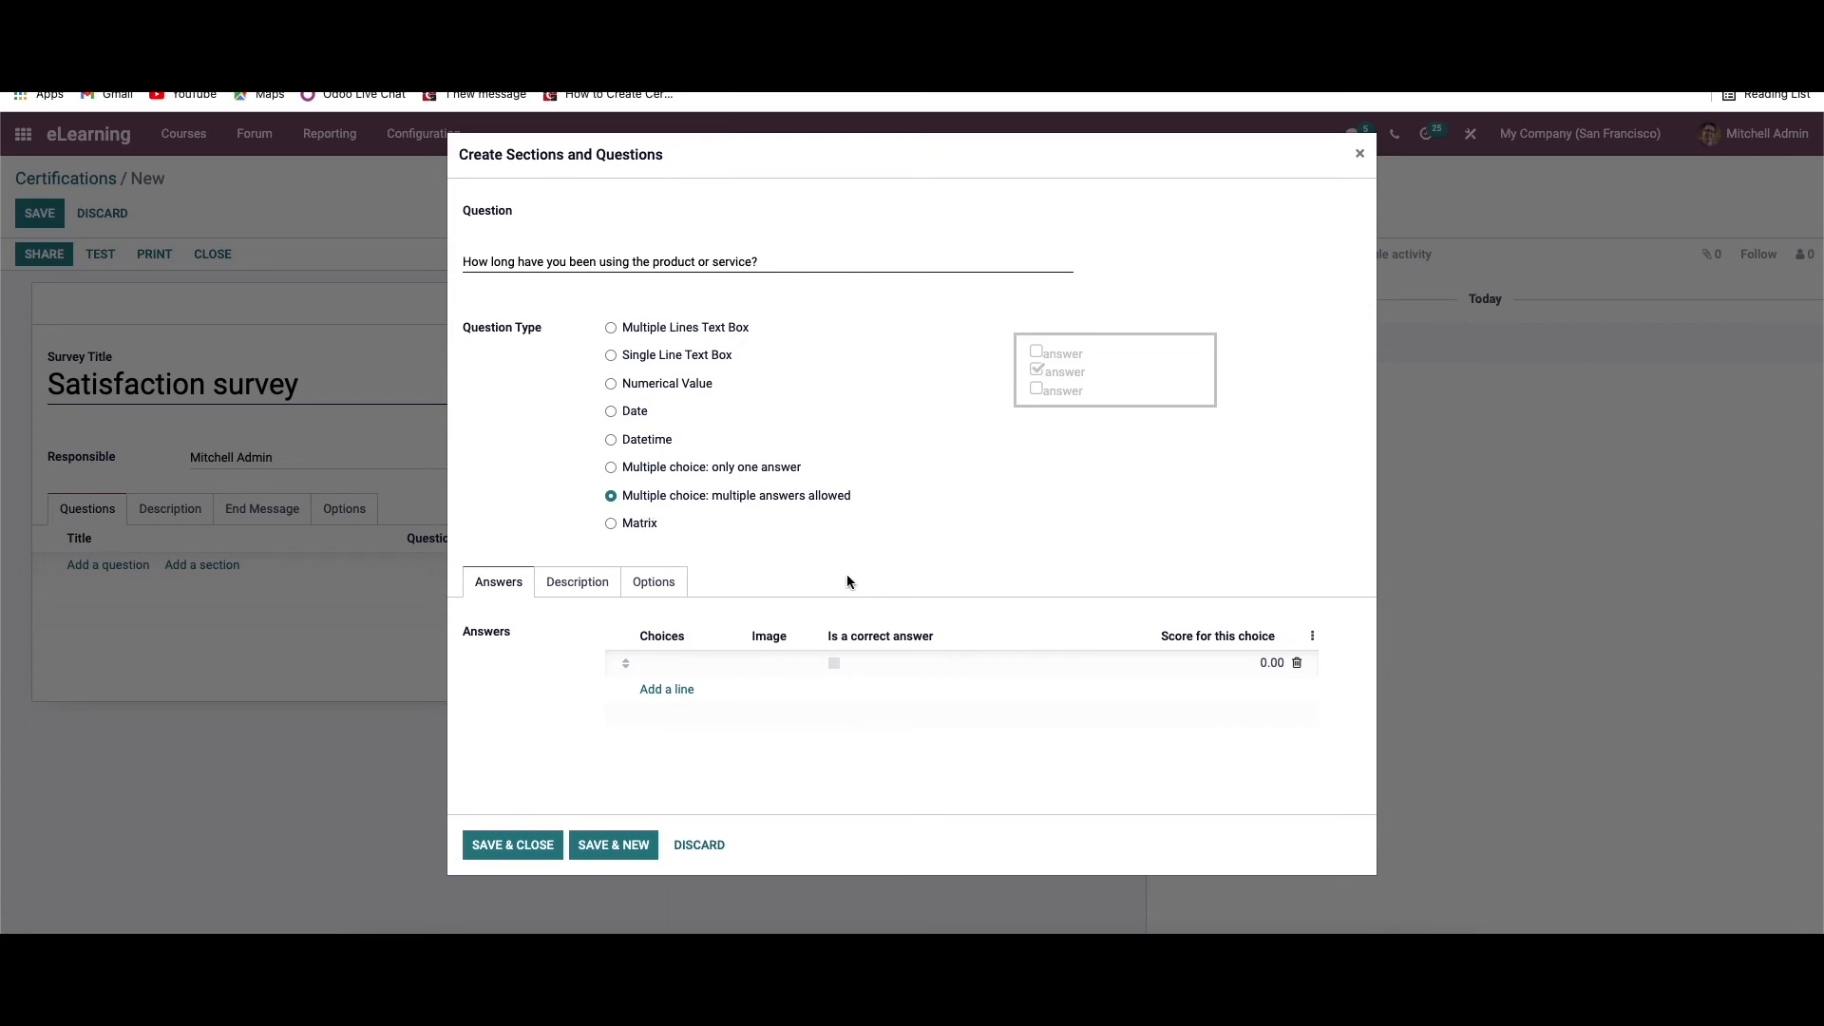
pyautogui.click(684, 693)
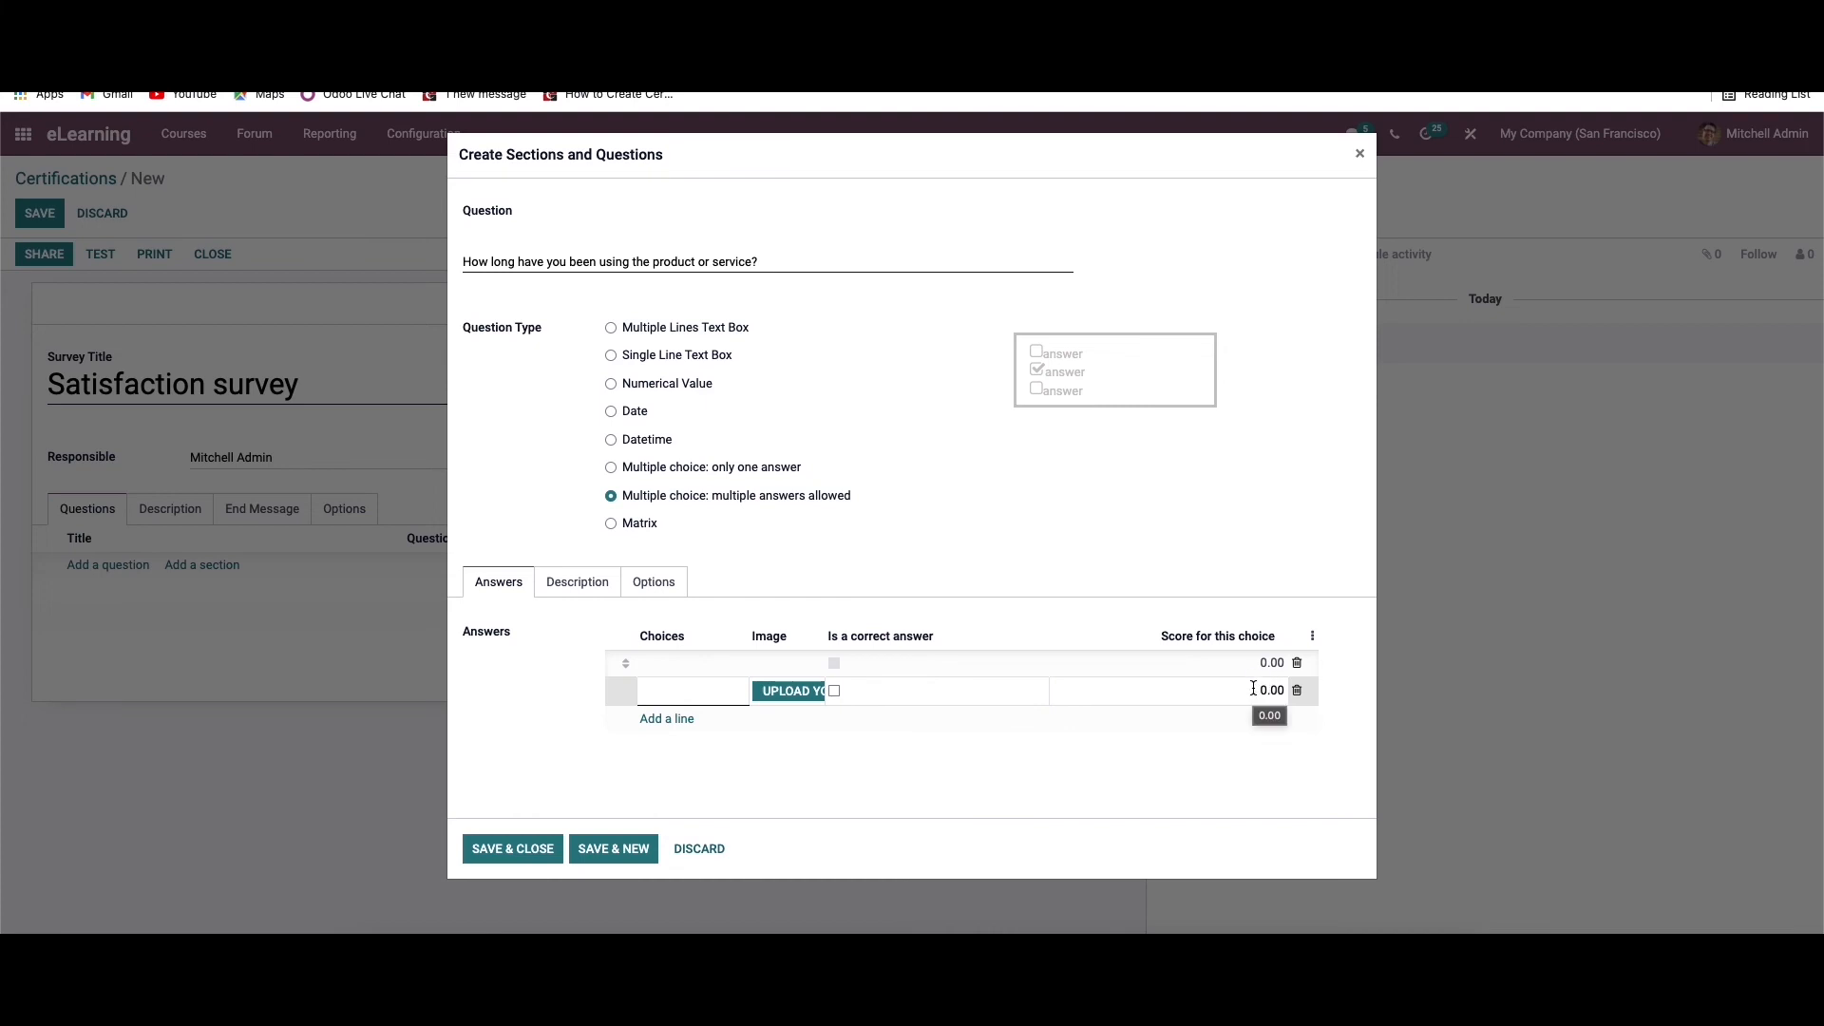
# Delete both empty answer lines and review the options of the multiple-answers question
pyautogui.click(1298, 690)
pyautogui.click(1296, 663)
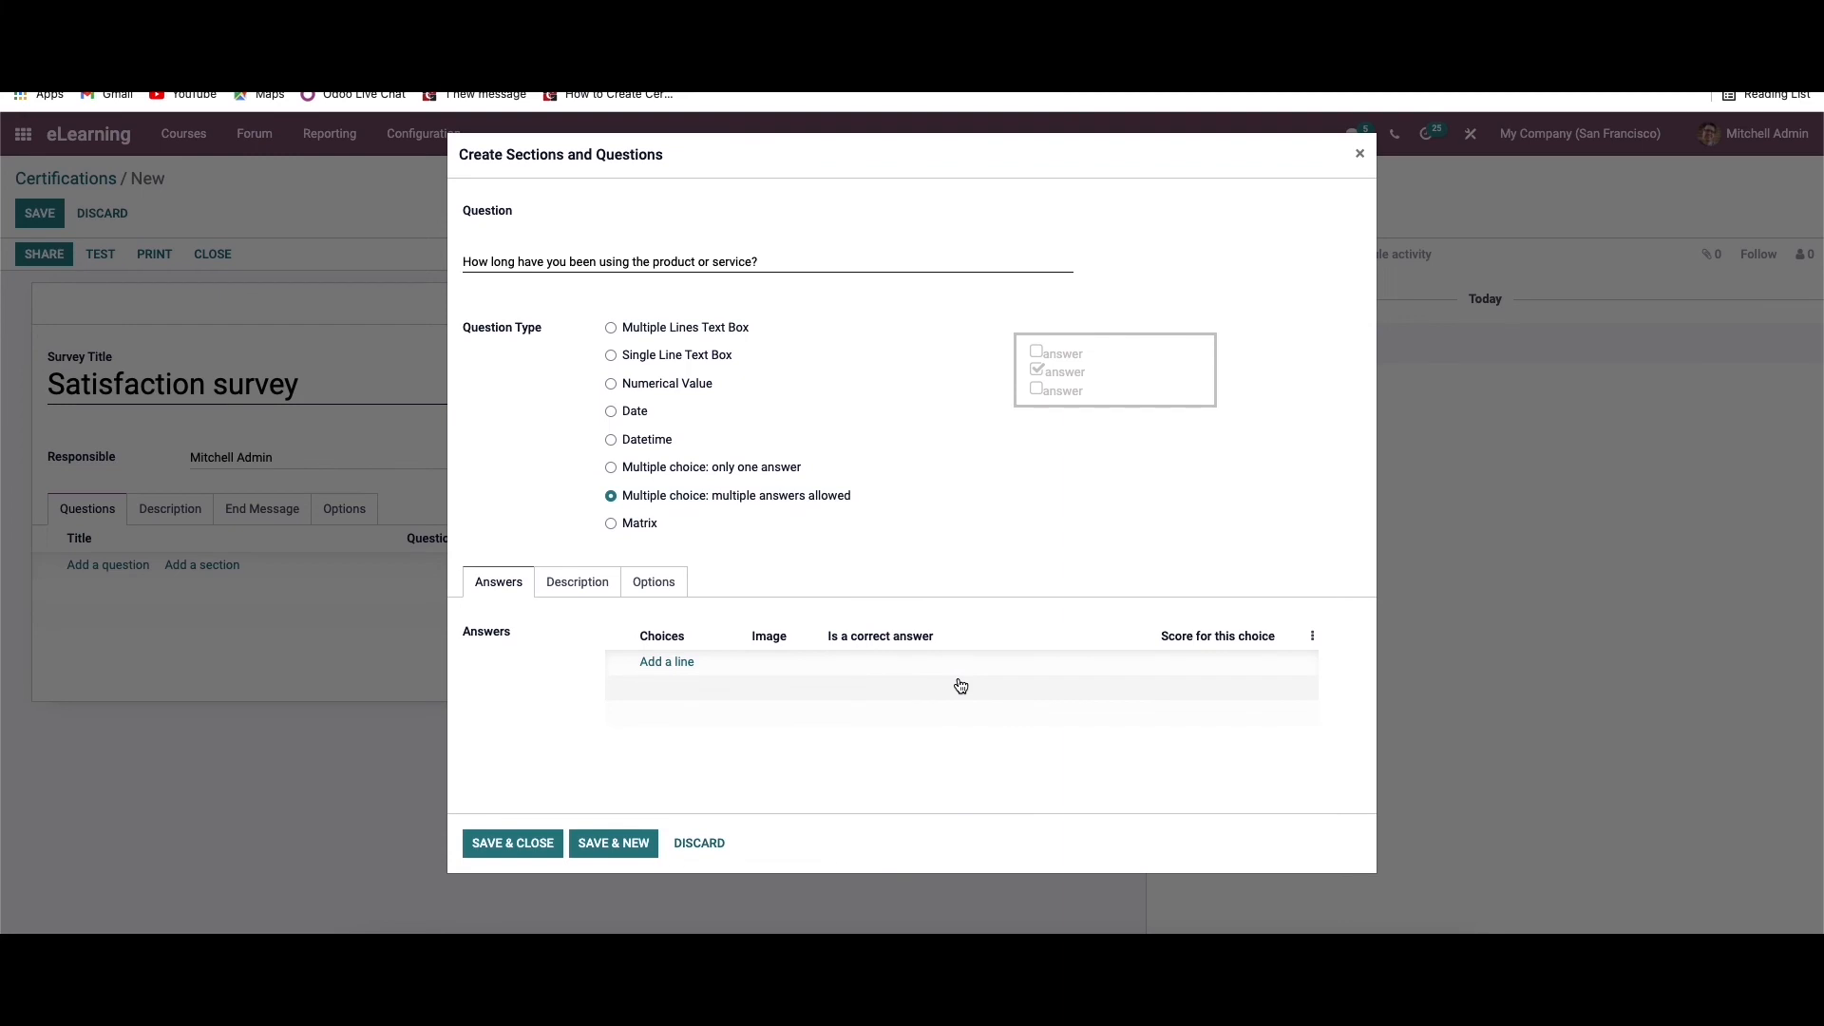
pyautogui.click(662, 582)
pyautogui.scroll(-3, 652, 671)
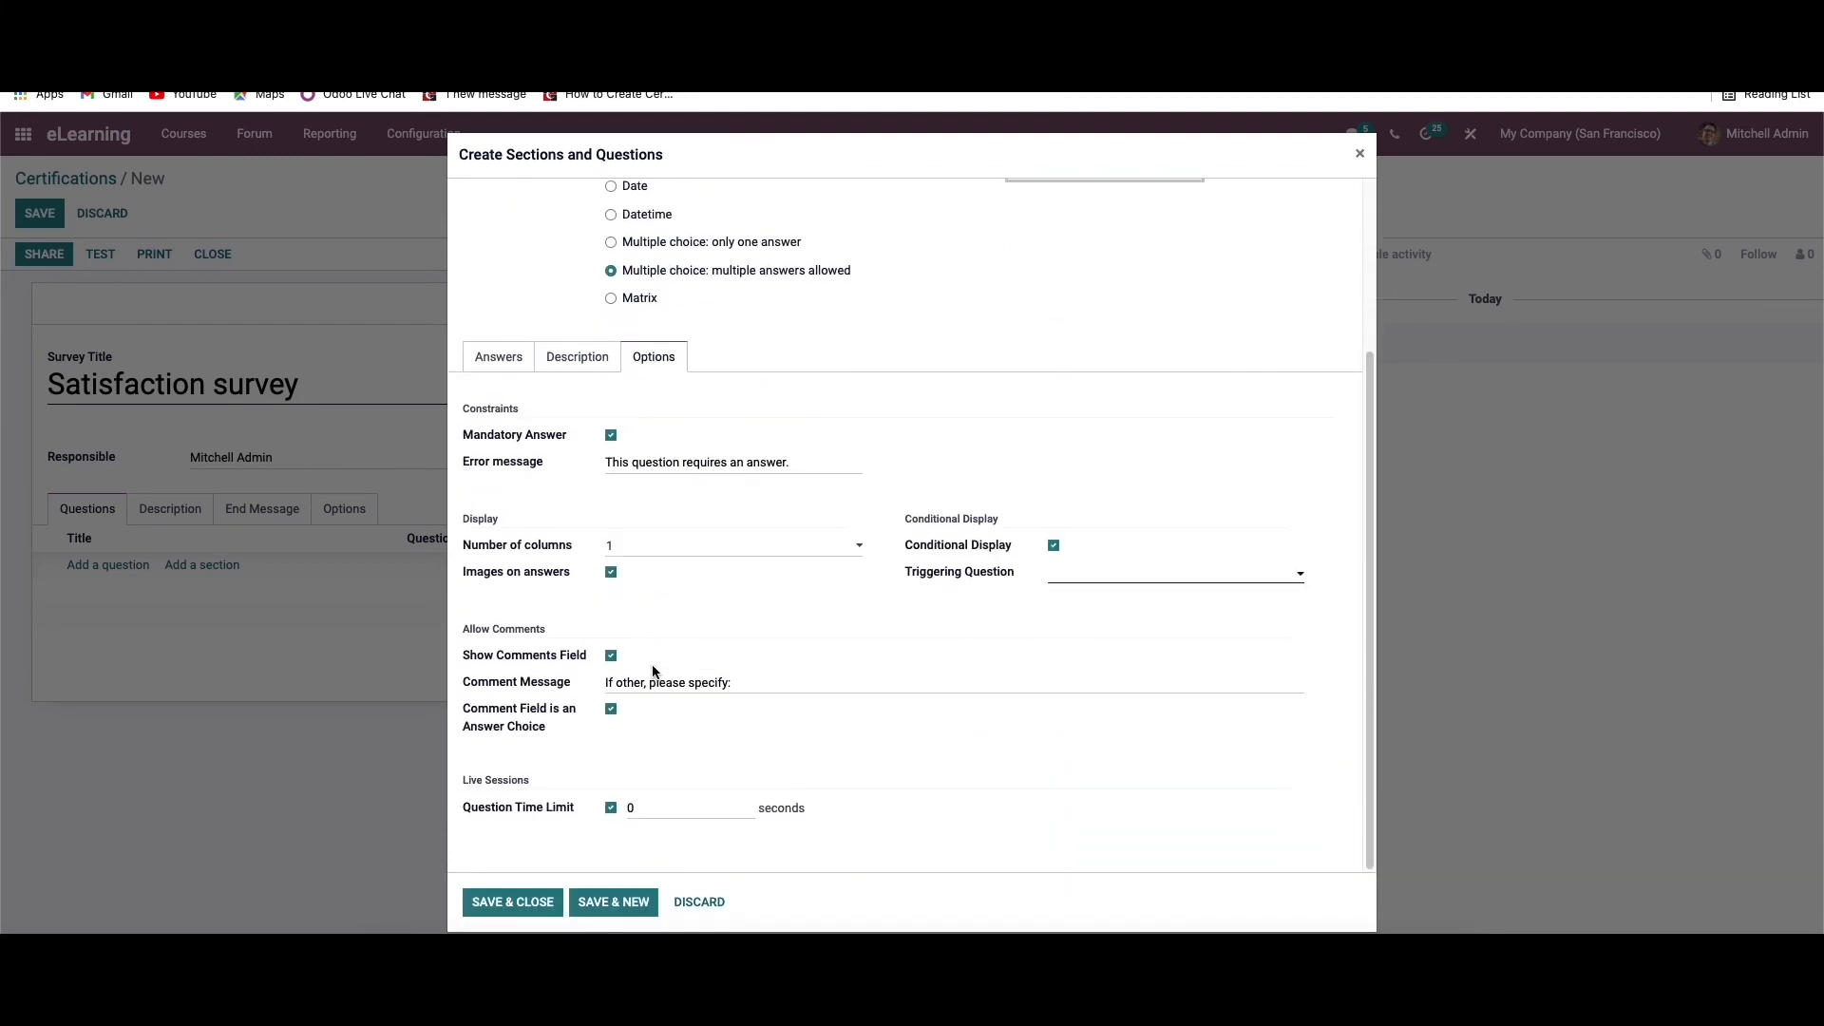
pyautogui.scroll(3, 652, 672)
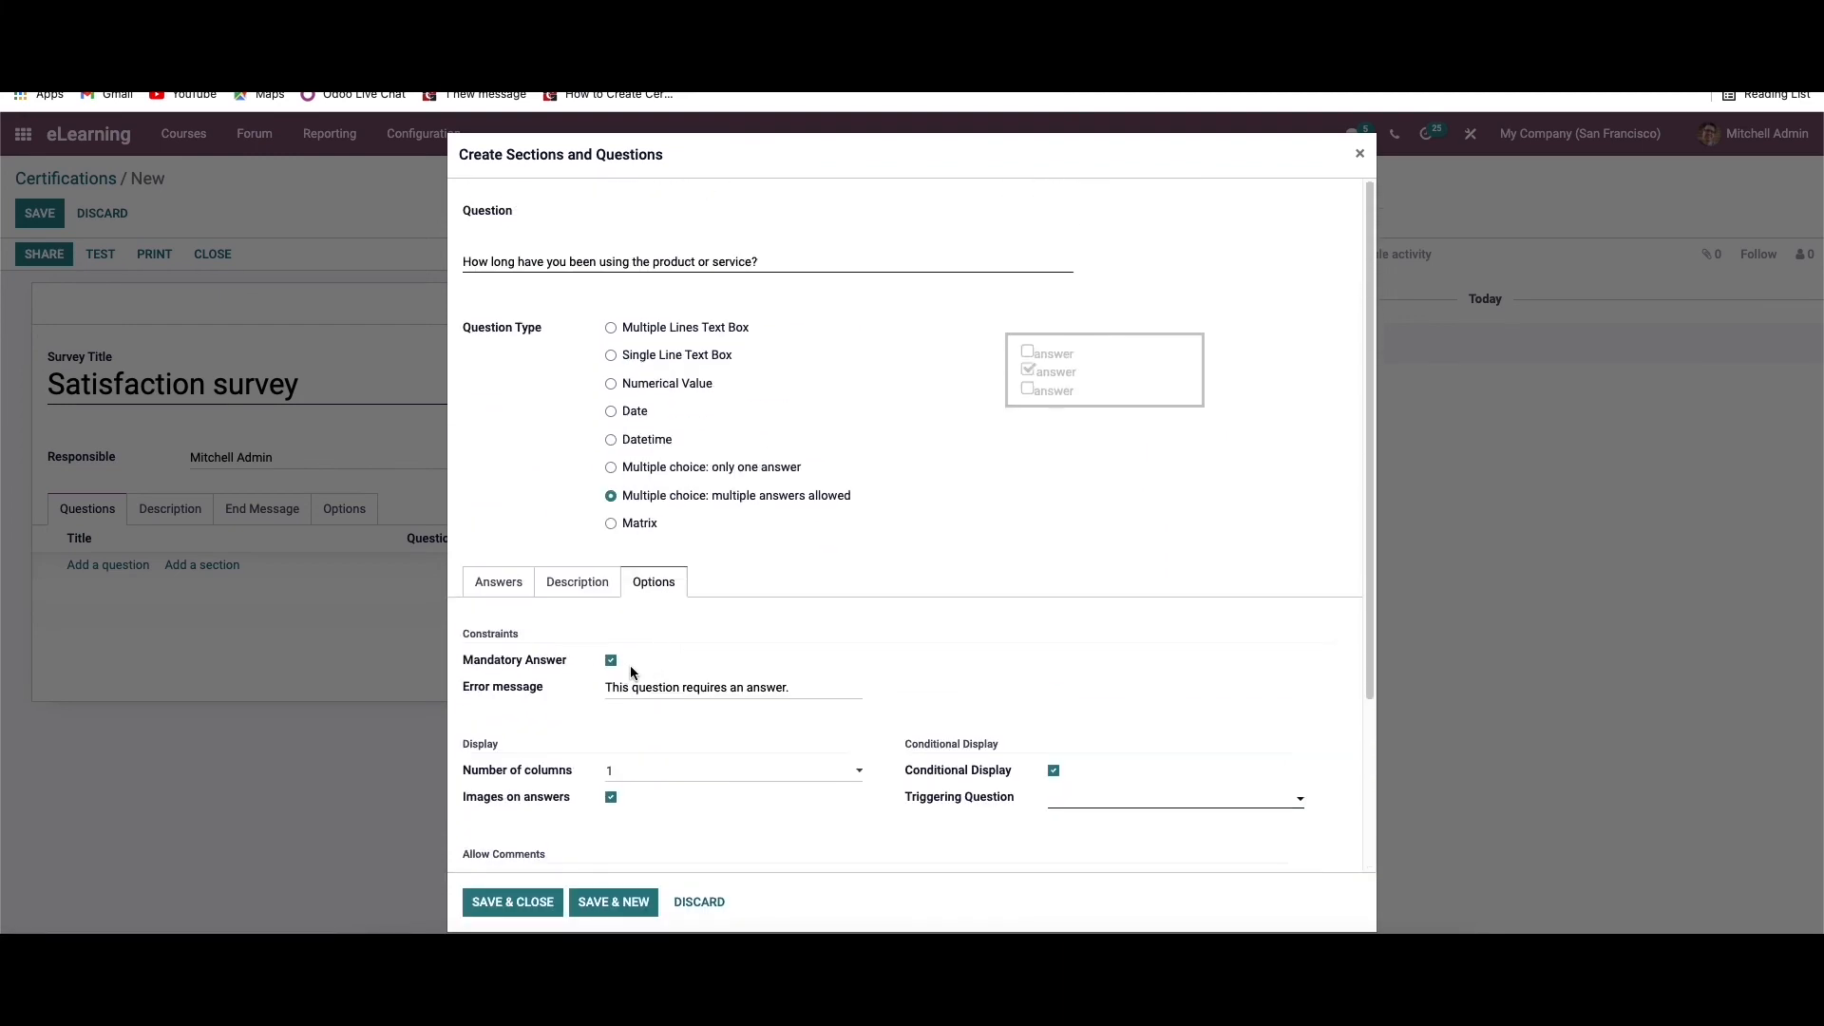
# Set the question type to Matrix and review its options and answer settings
pyautogui.click(610, 524)
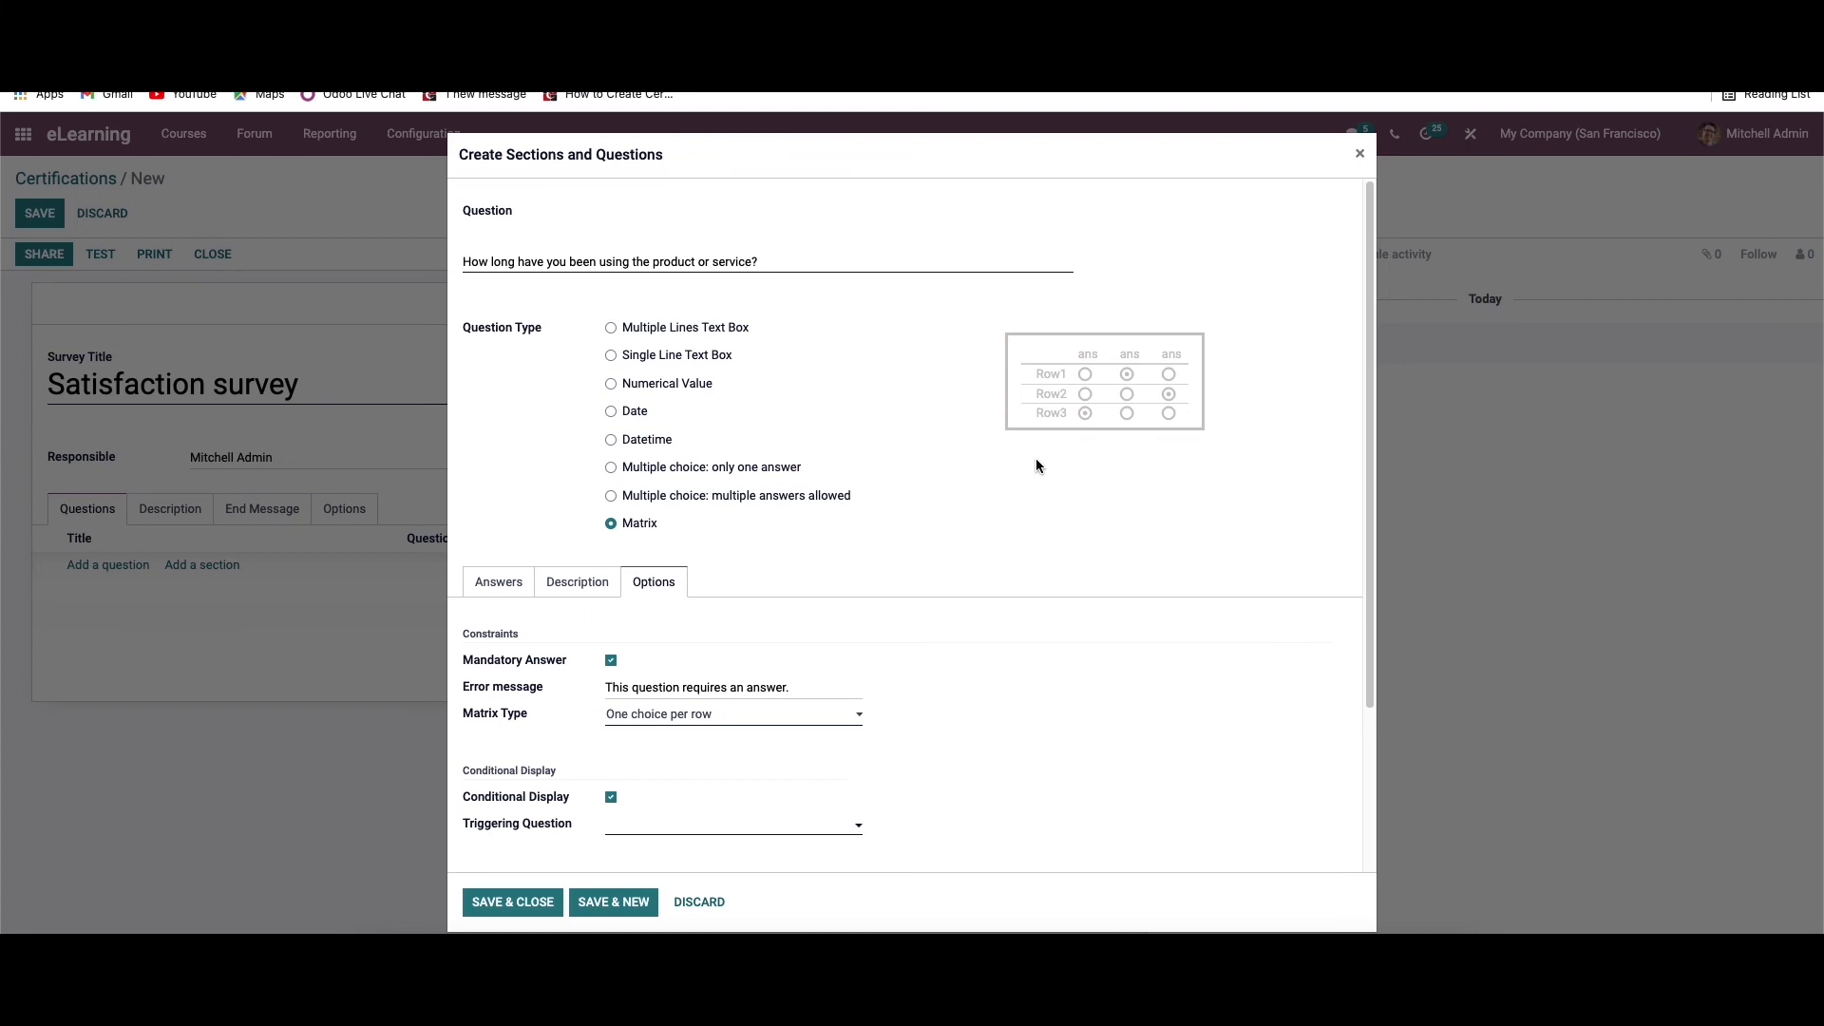
pyautogui.scroll(-2, 680, 624)
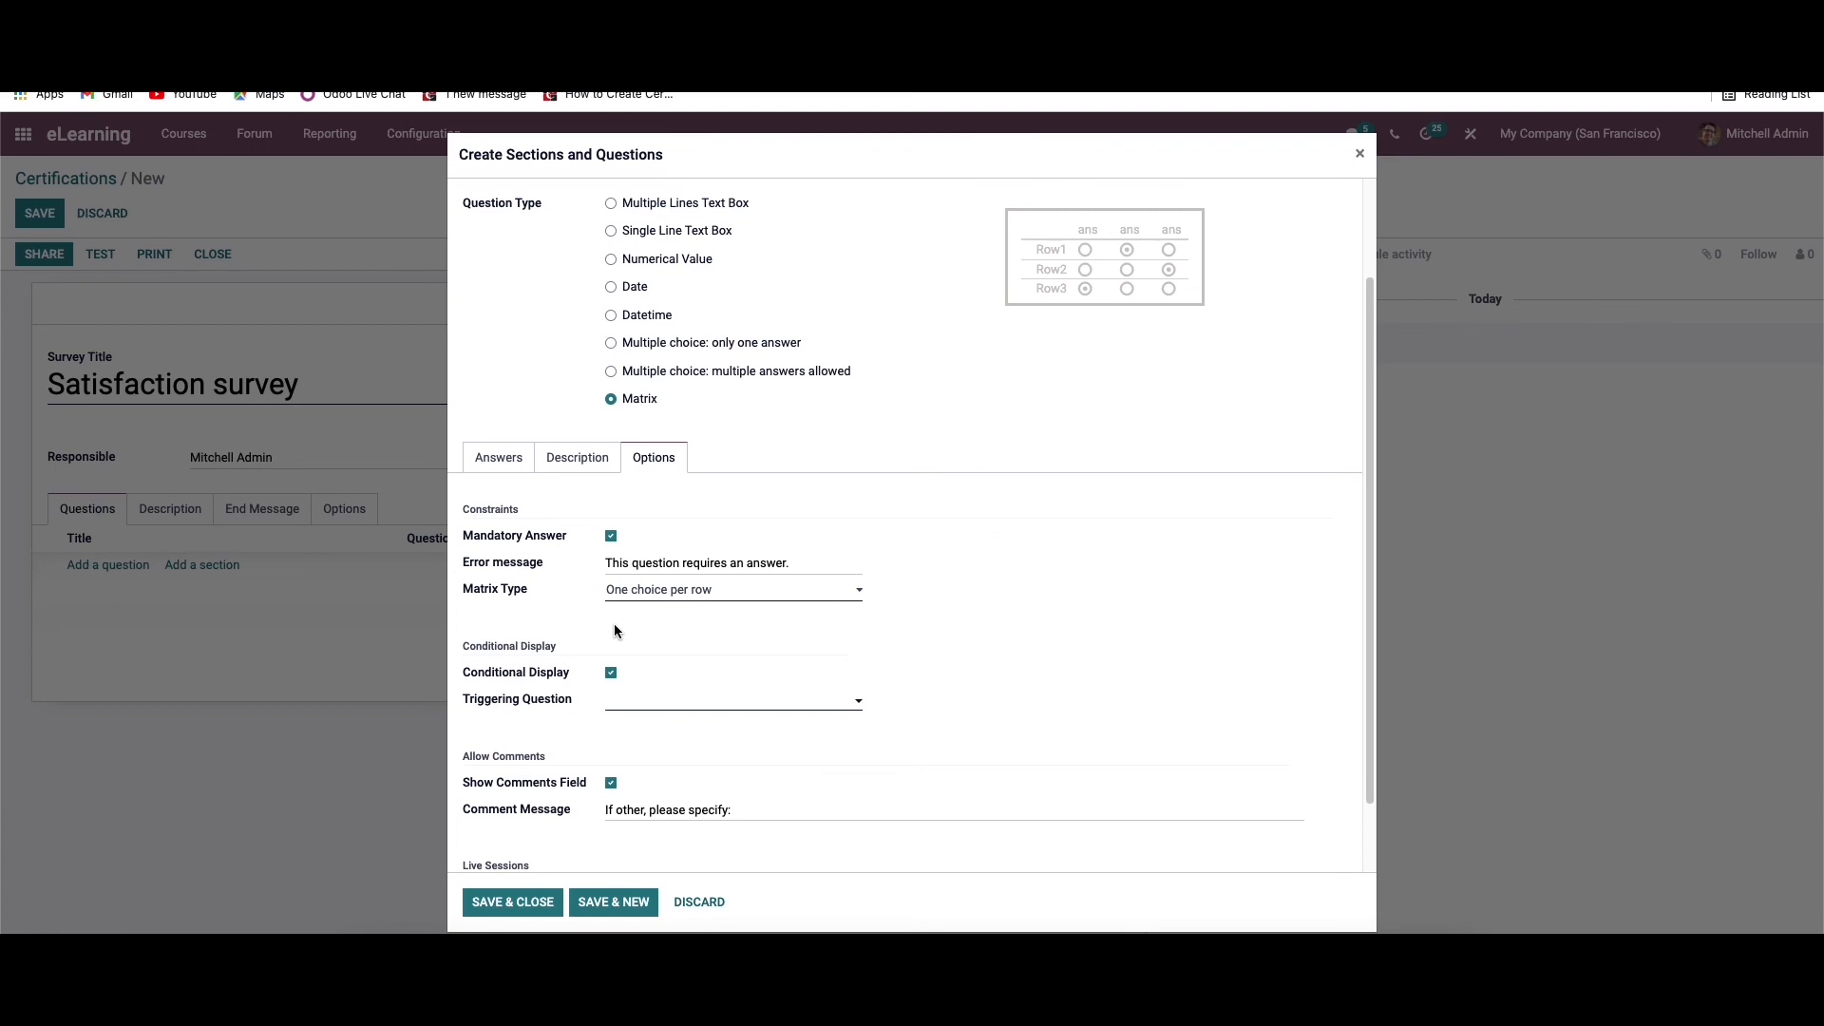
pyautogui.click(507, 458)
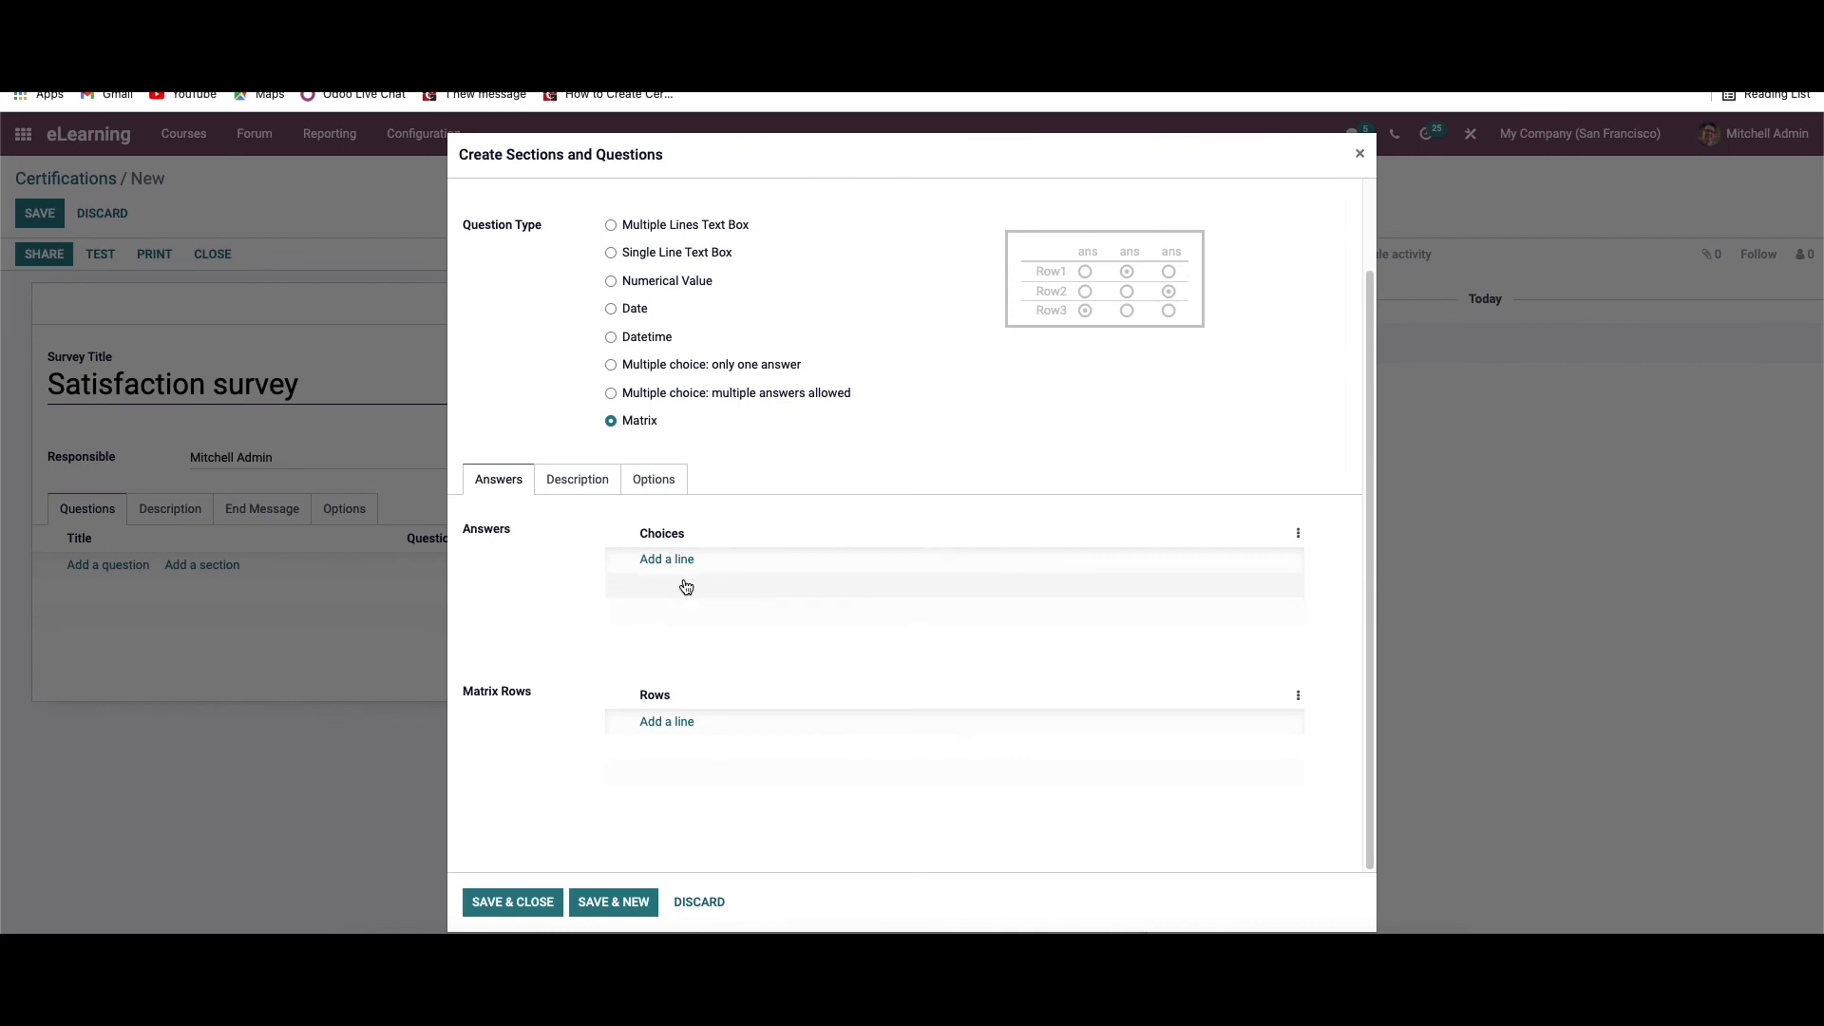
pyautogui.scroll(2, 686, 589)
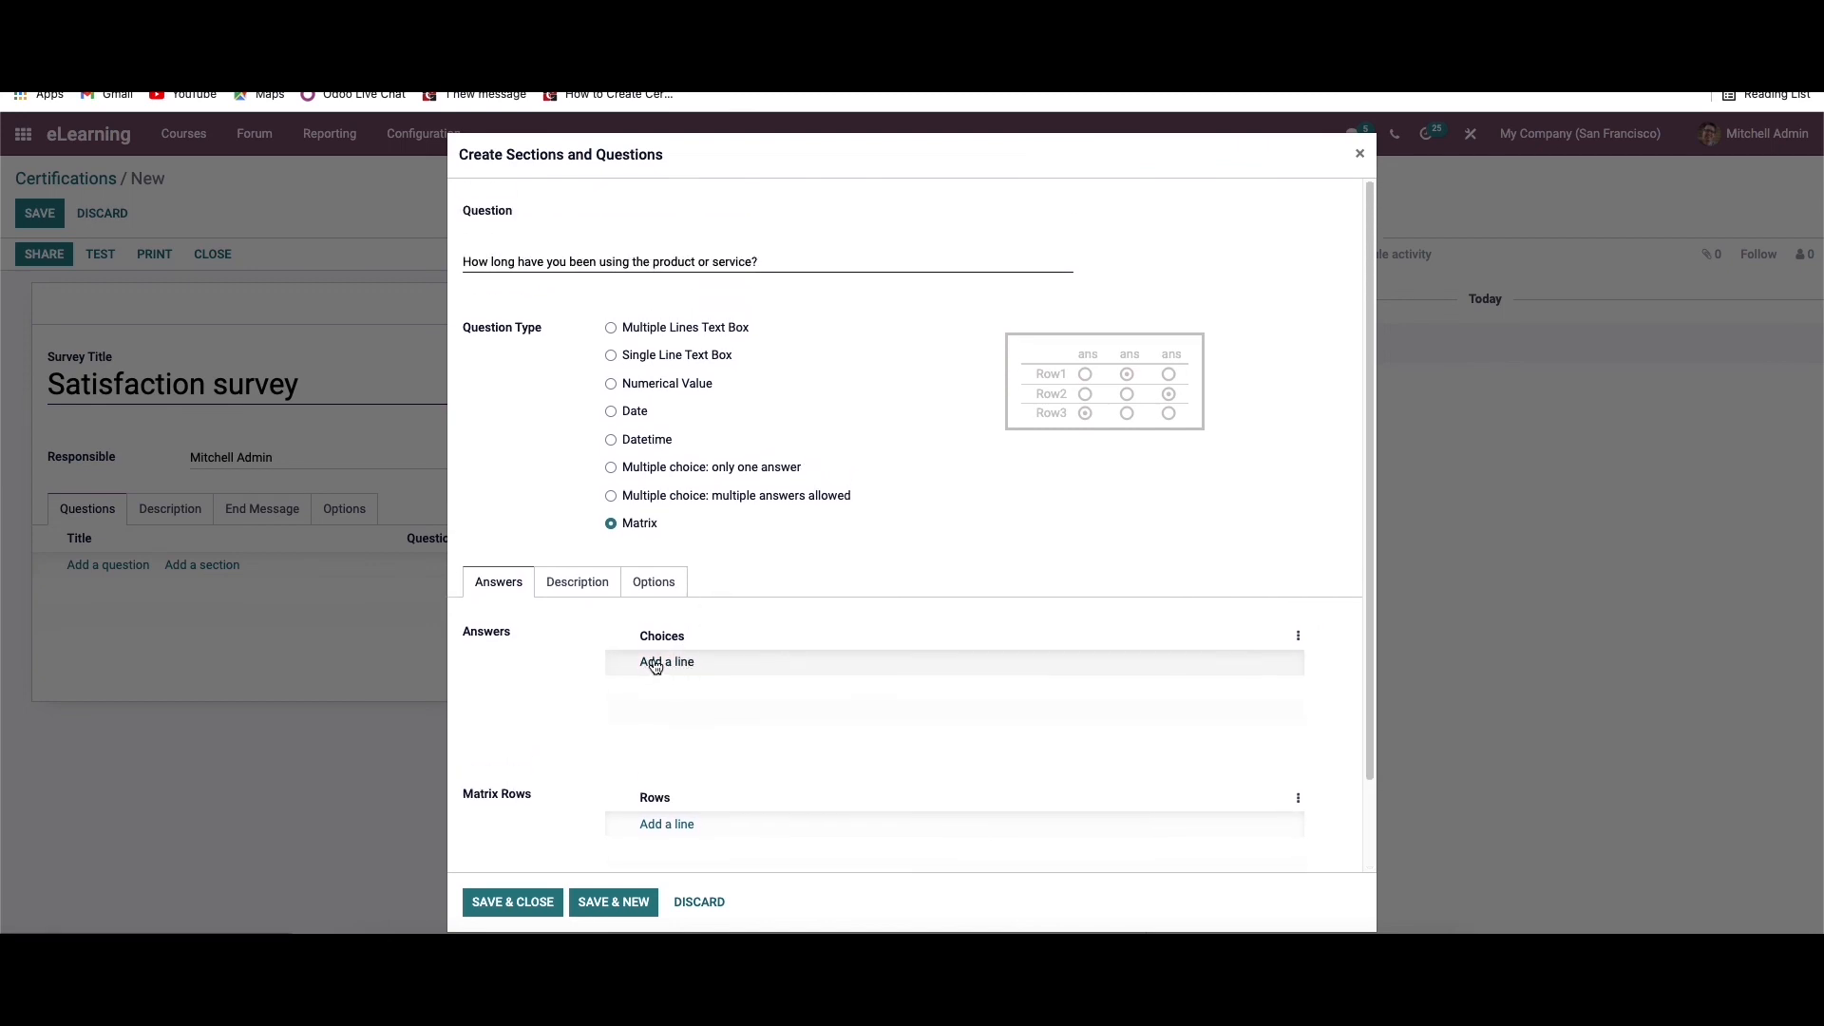
# Add an empty answer choice line and an empty matrix row line to the question
pyautogui.click(652, 663)
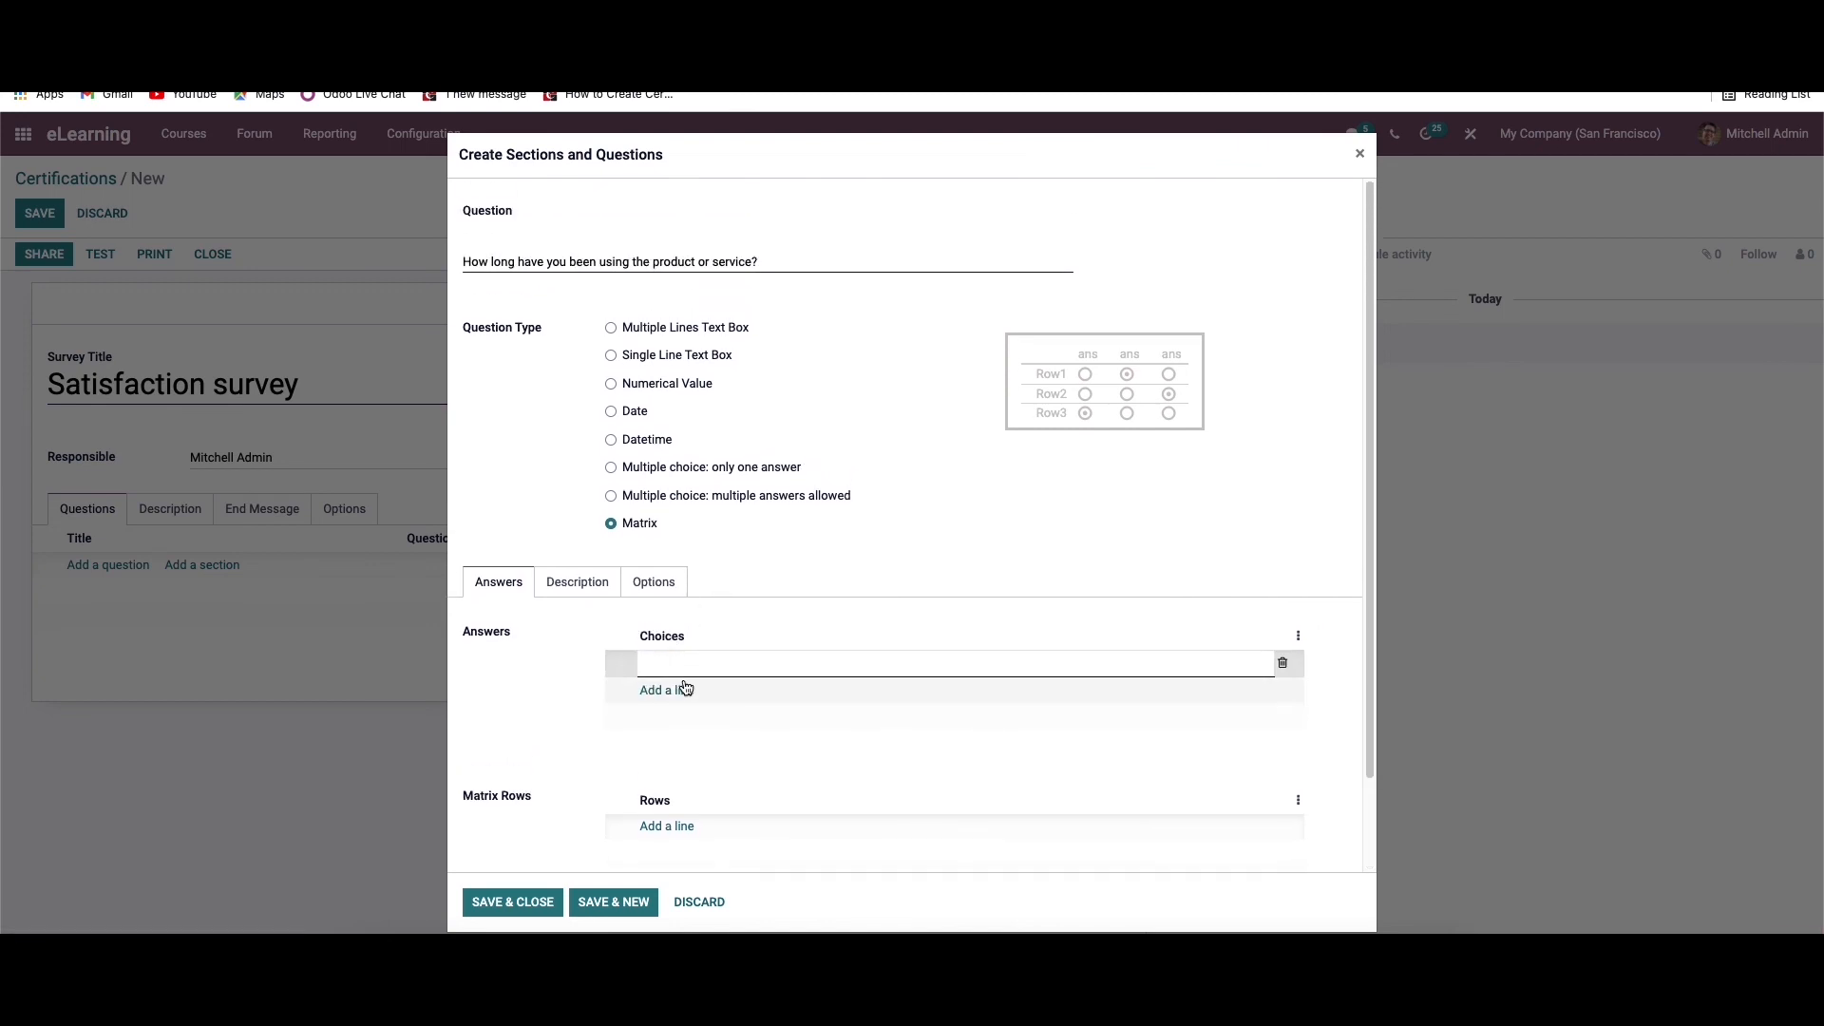
pyautogui.scroll(-2, 694, 670)
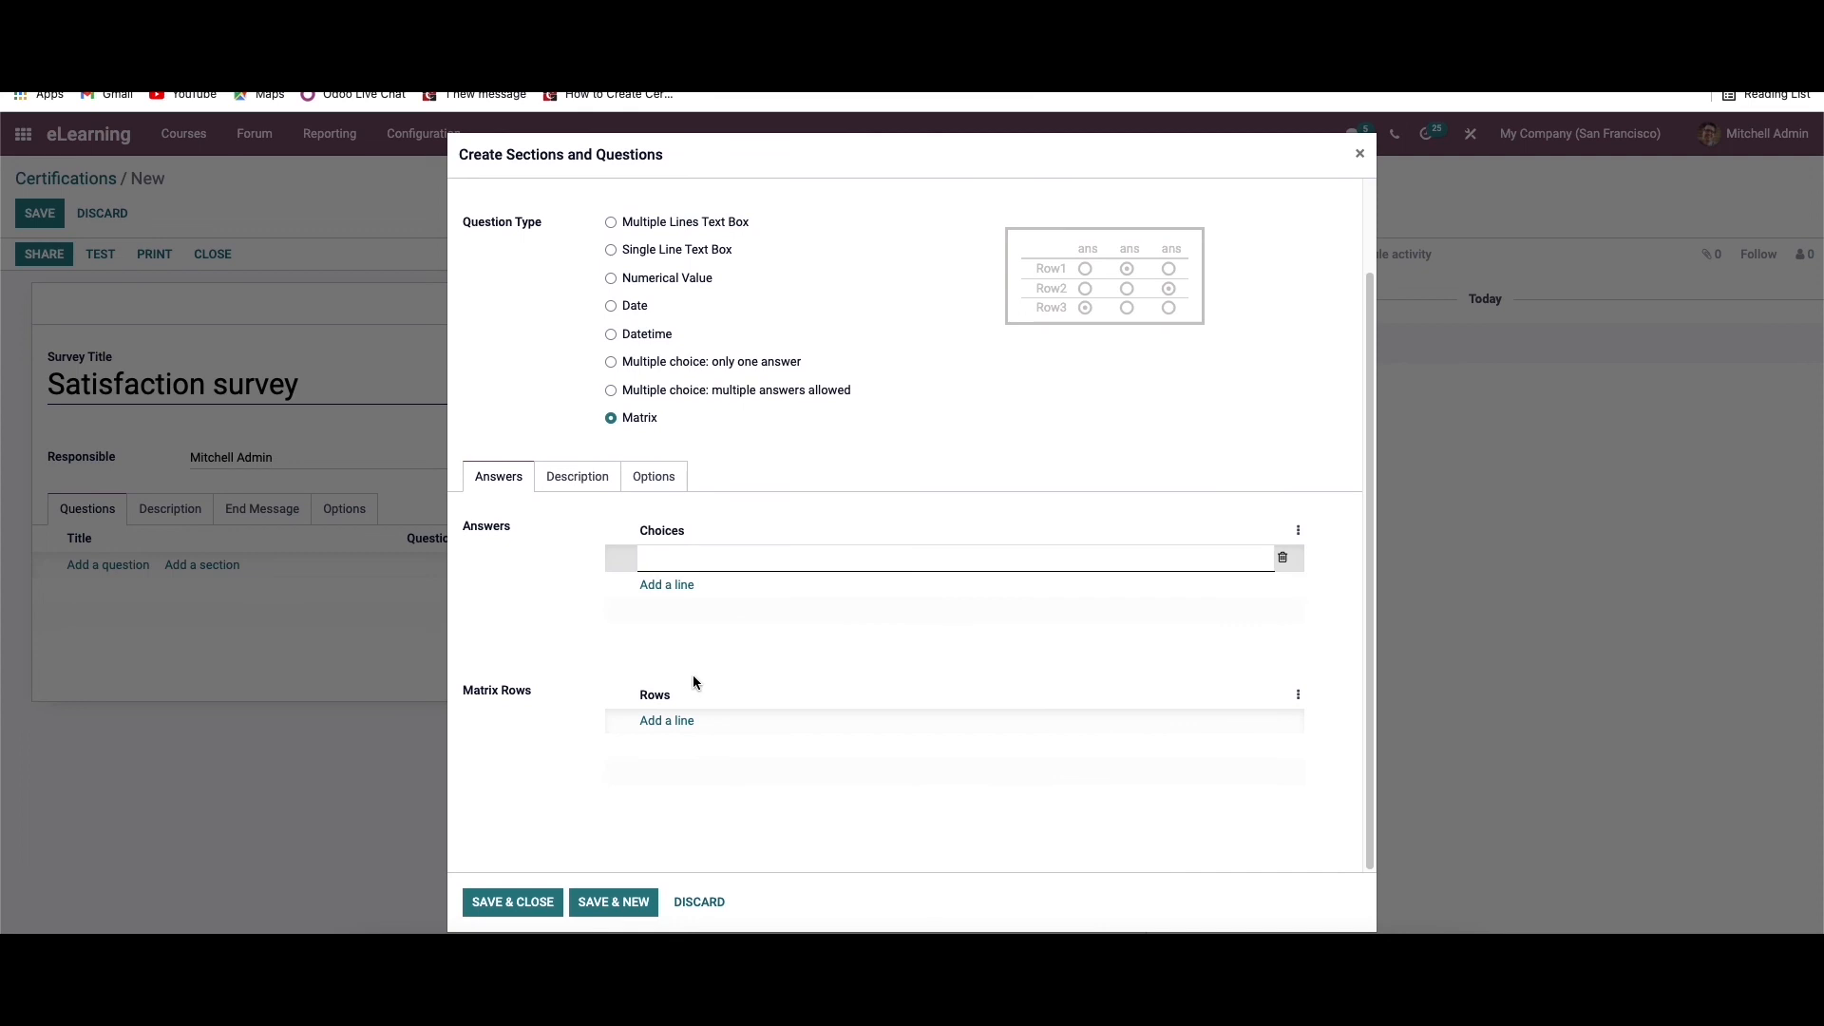
pyautogui.click(665, 720)
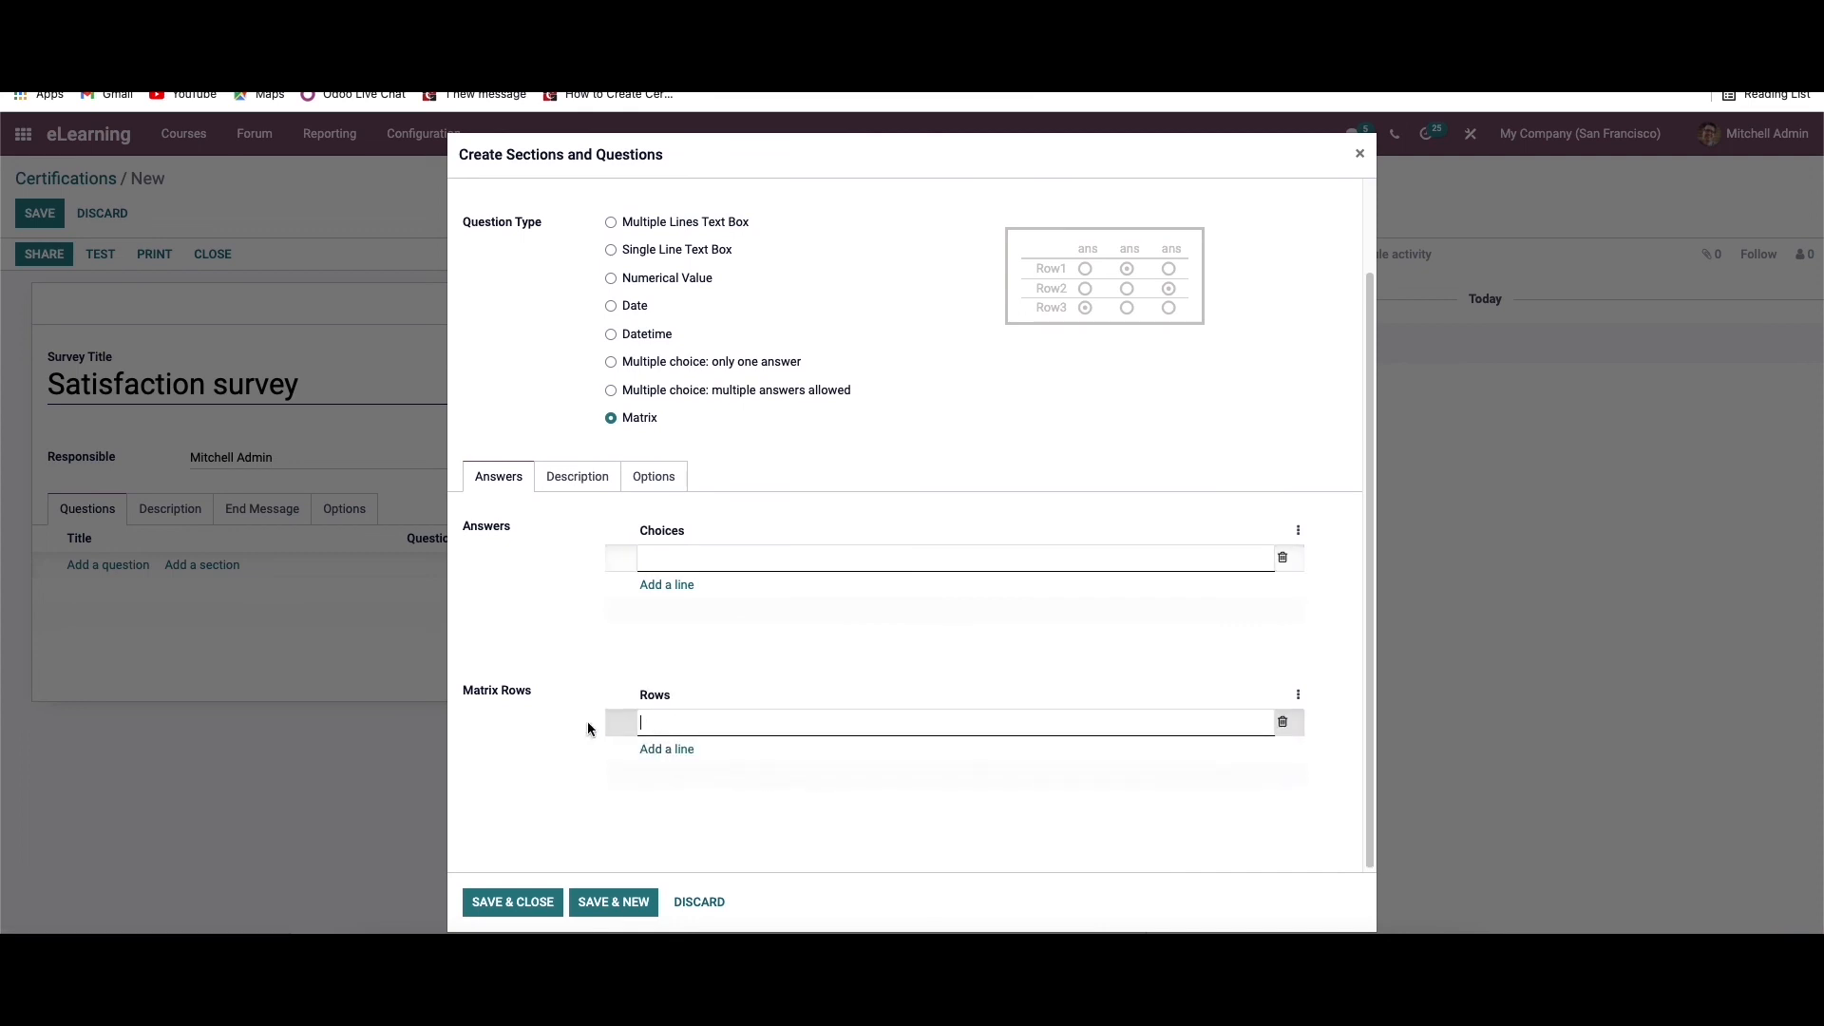
pyautogui.scroll(2, 816, 664)
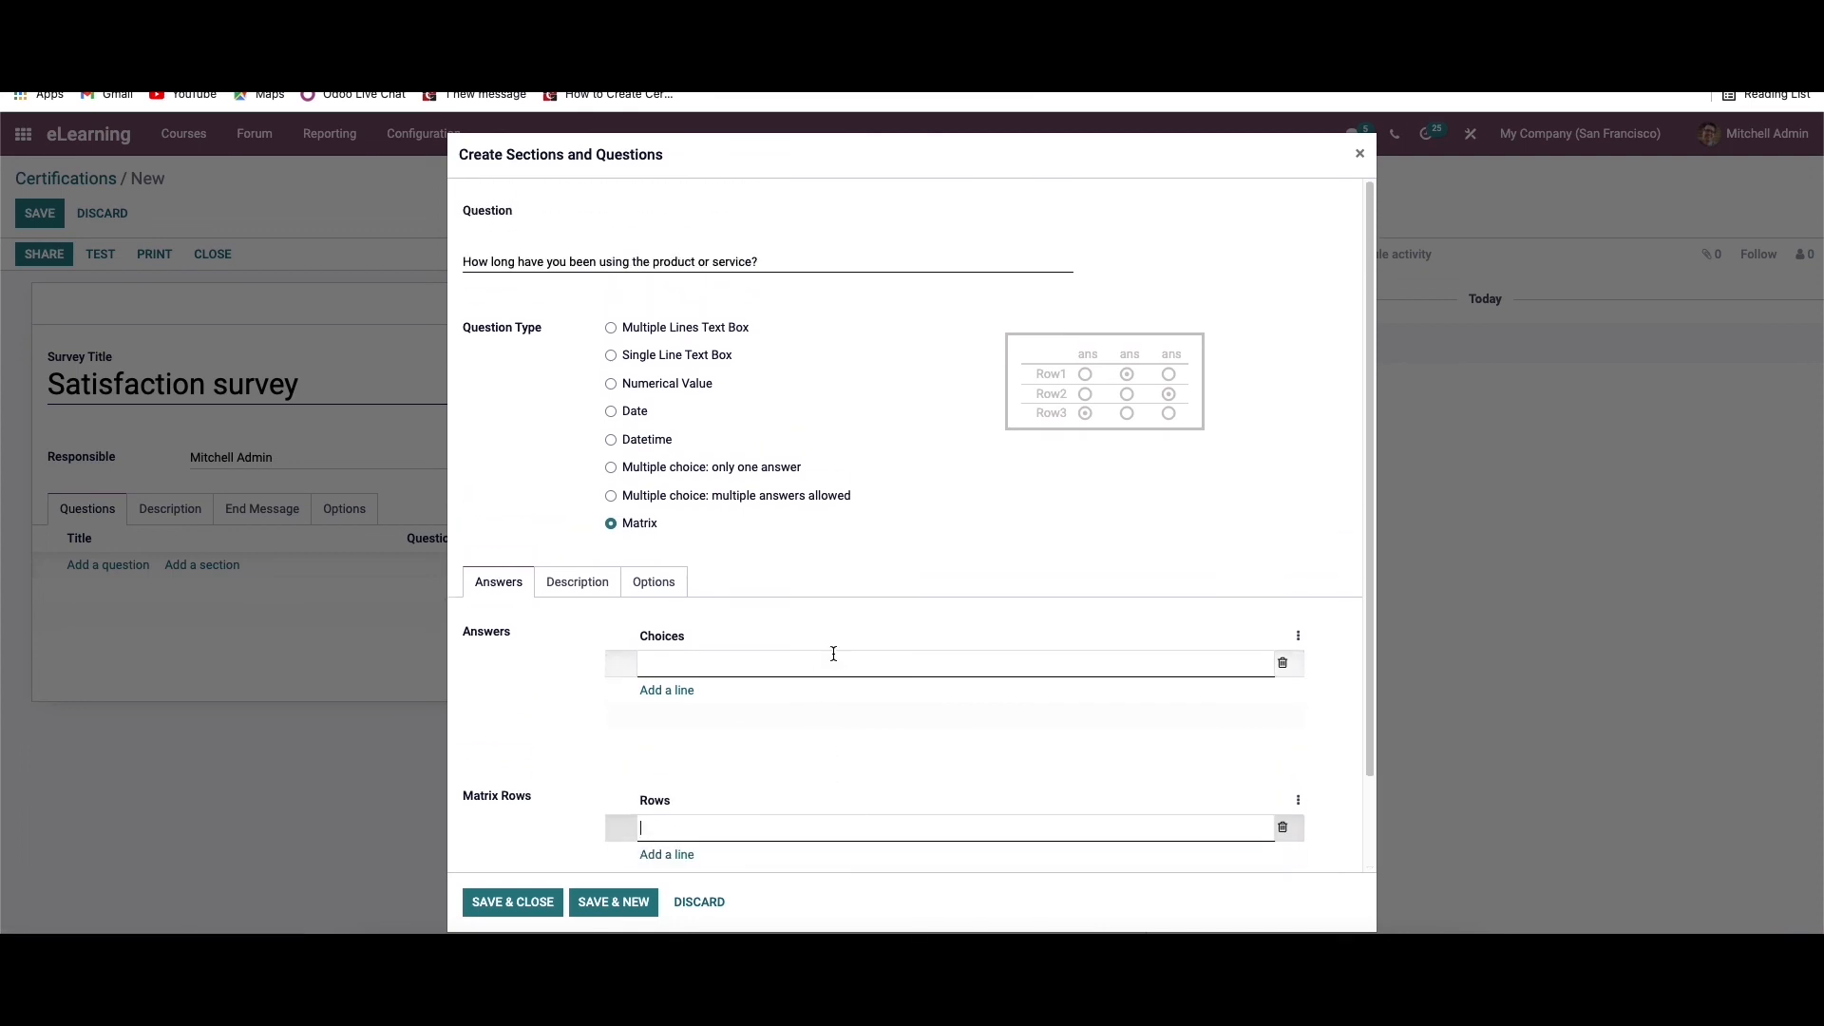
# Examine the Matrix question's constraint, conditional display, comment and time limit options, and return to its answer settings
pyautogui.click(664, 588)
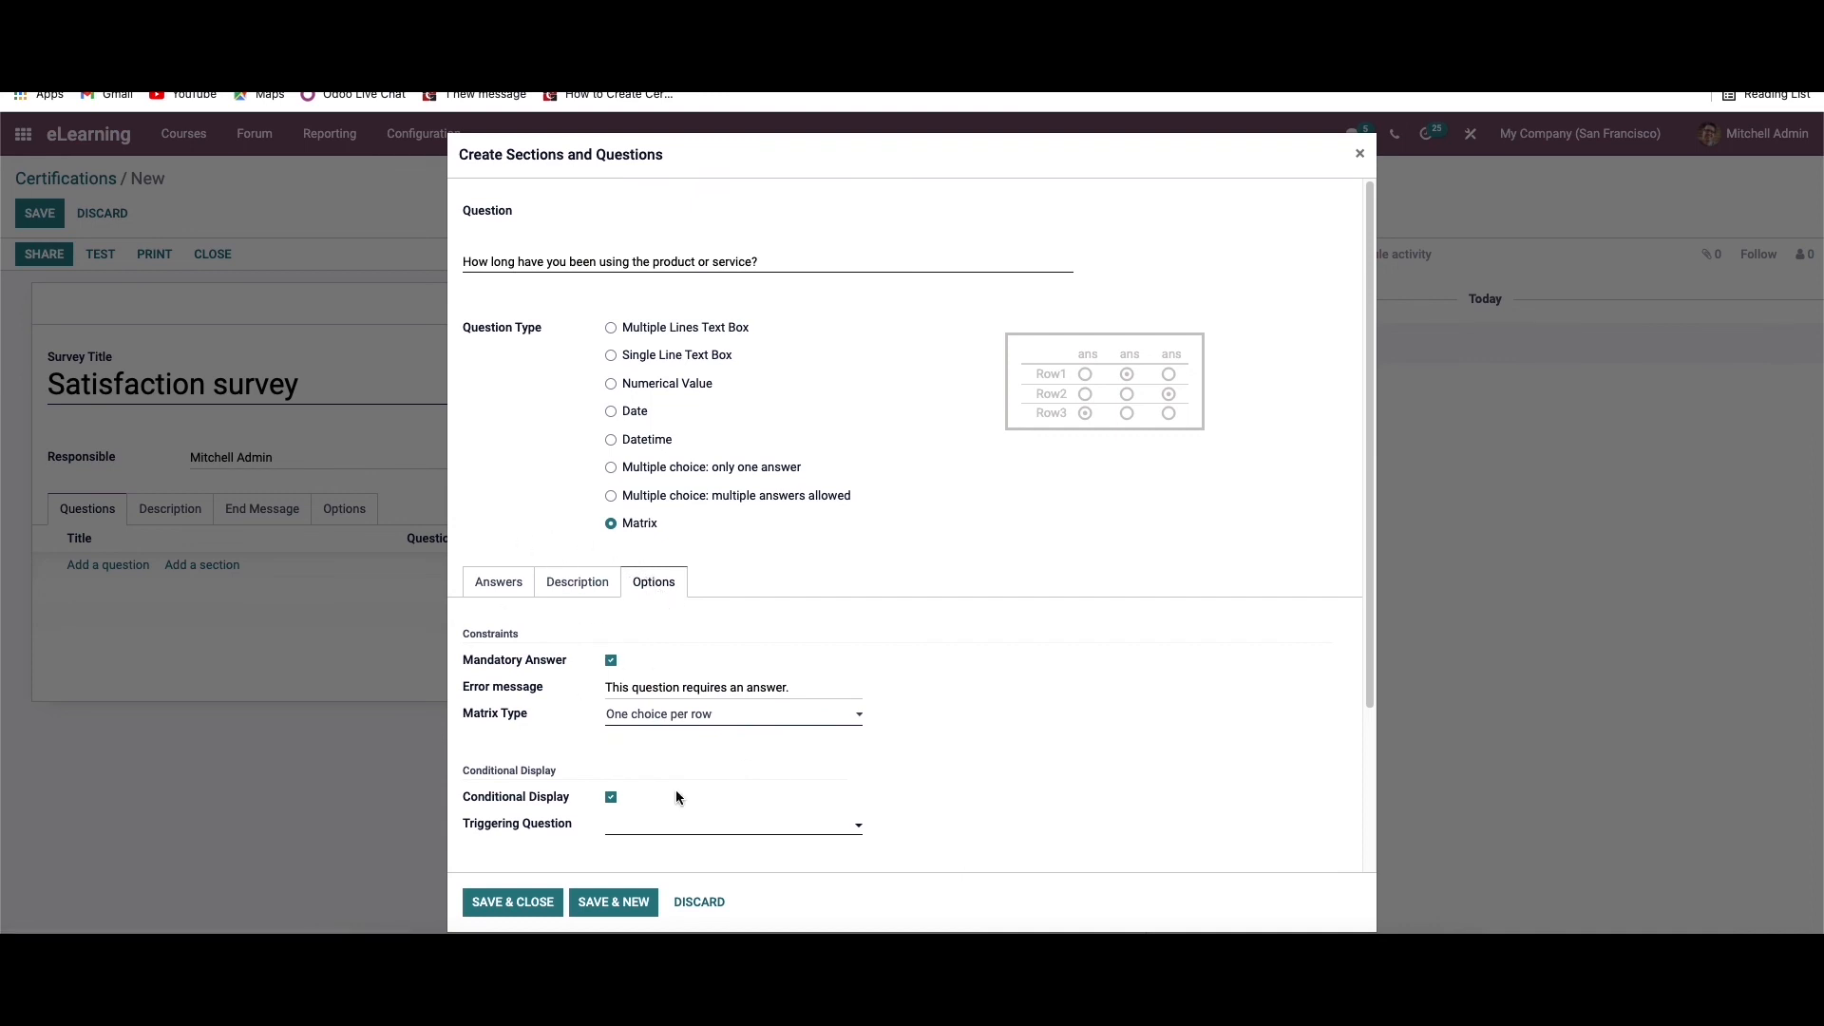
pyautogui.scroll(-2, 609, 765)
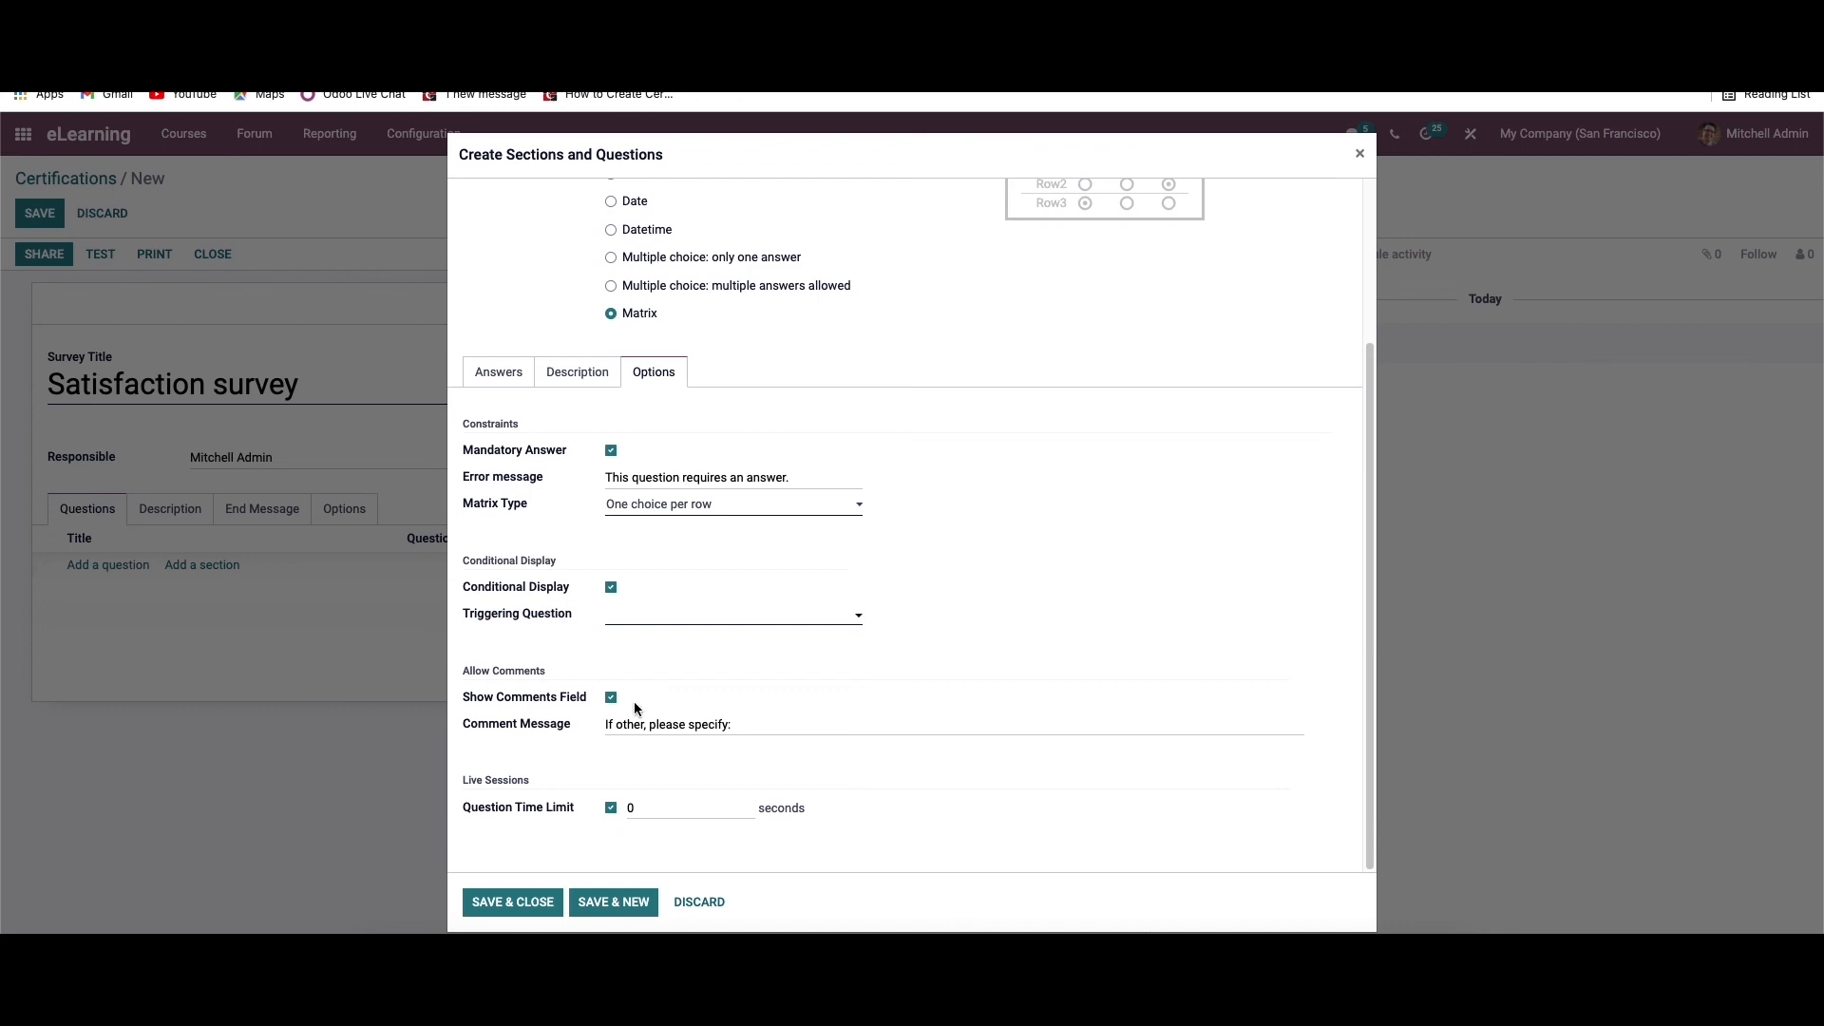
pyautogui.scroll(2, 563, 570)
pyautogui.click(481, 582)
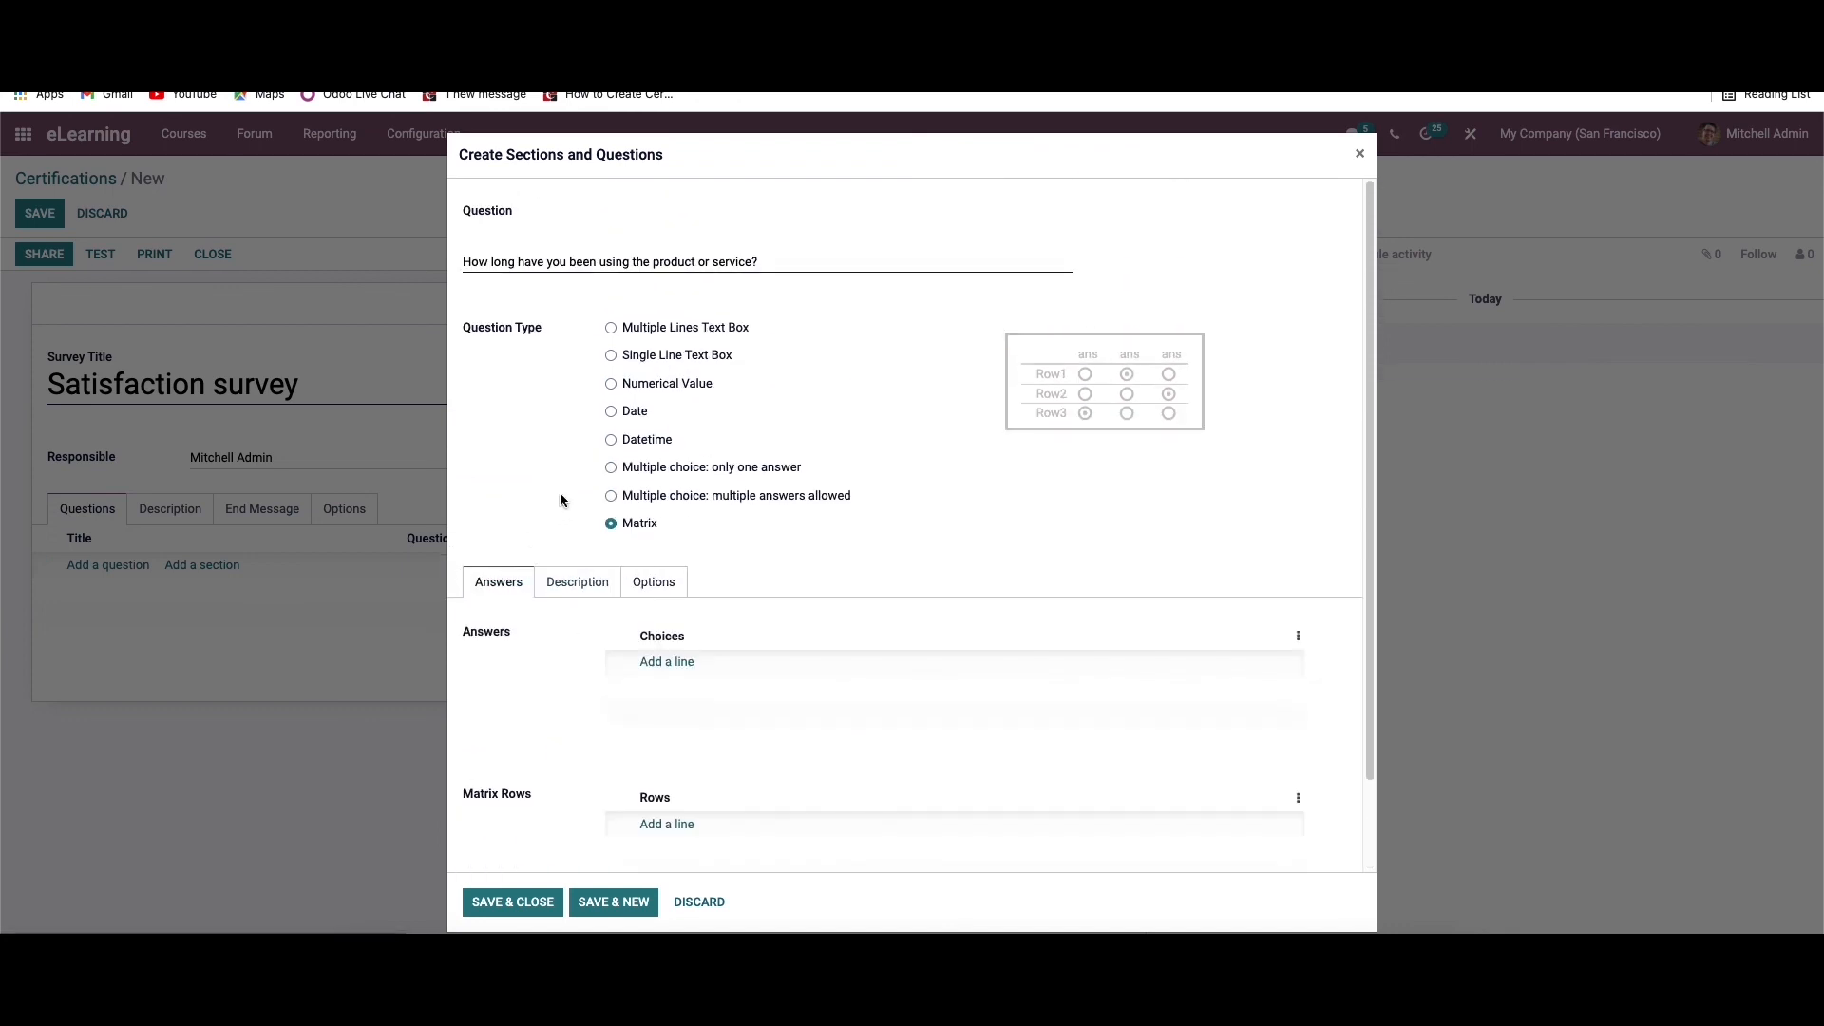